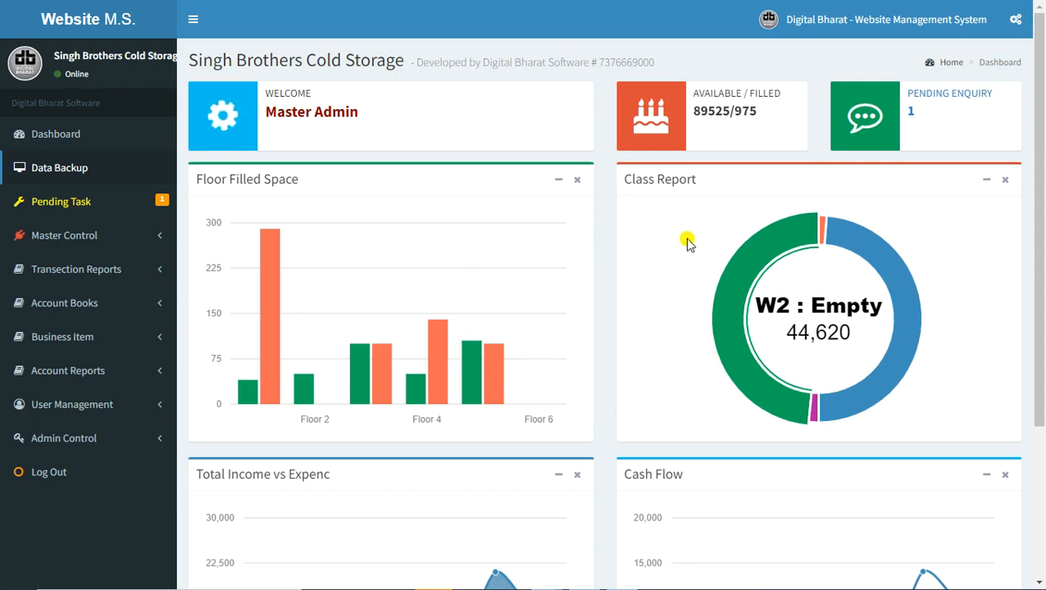
# Step: Examine the warehouse segments of the Class Report chart and the Available / Filled figures on the dashboard
pyautogui.moveTo(824, 230)
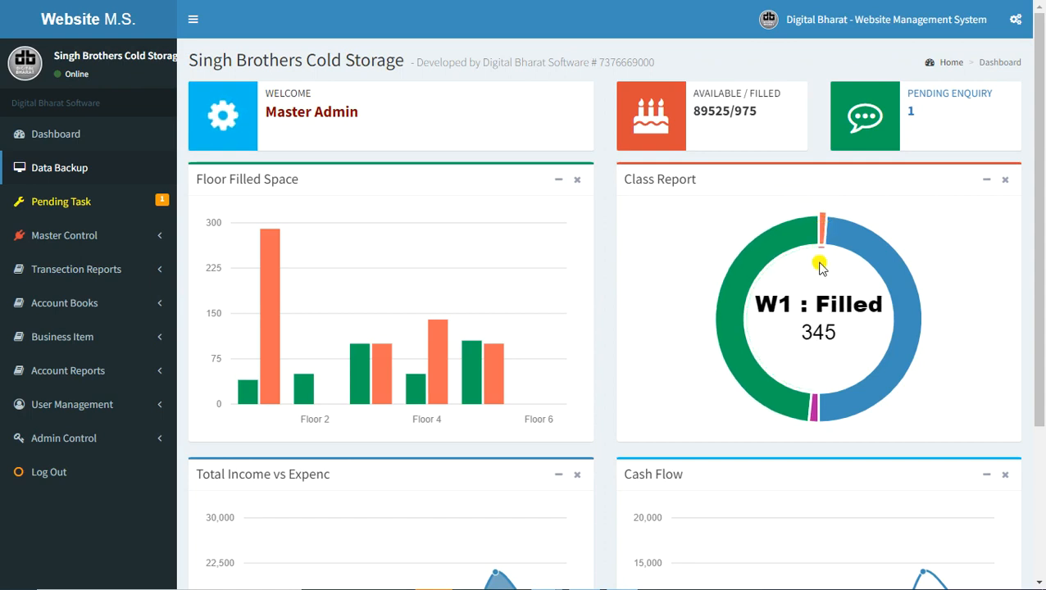
pyautogui.moveTo(857, 250)
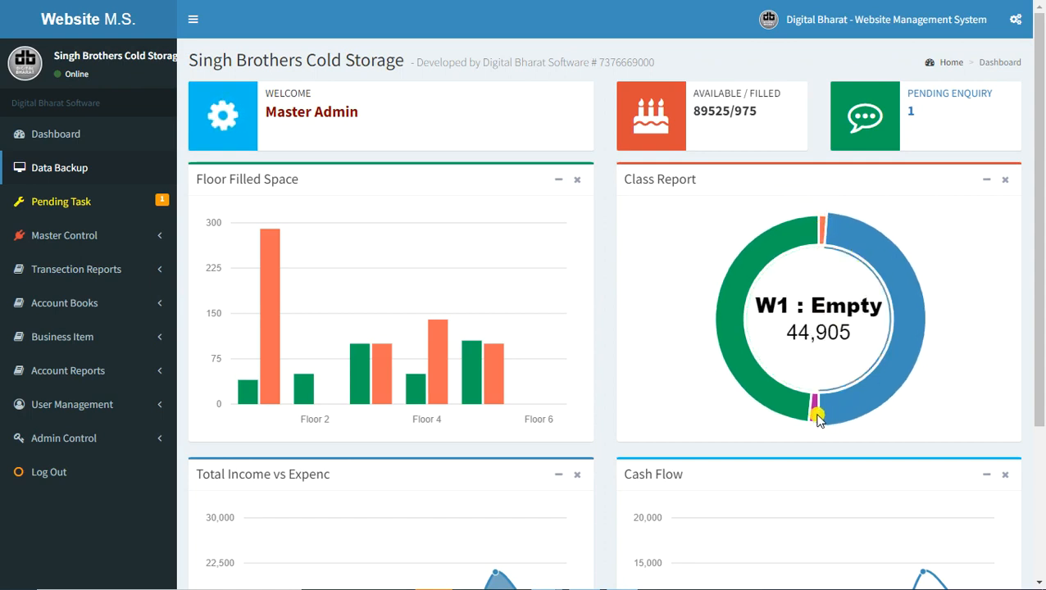
pyautogui.moveTo(788, 413)
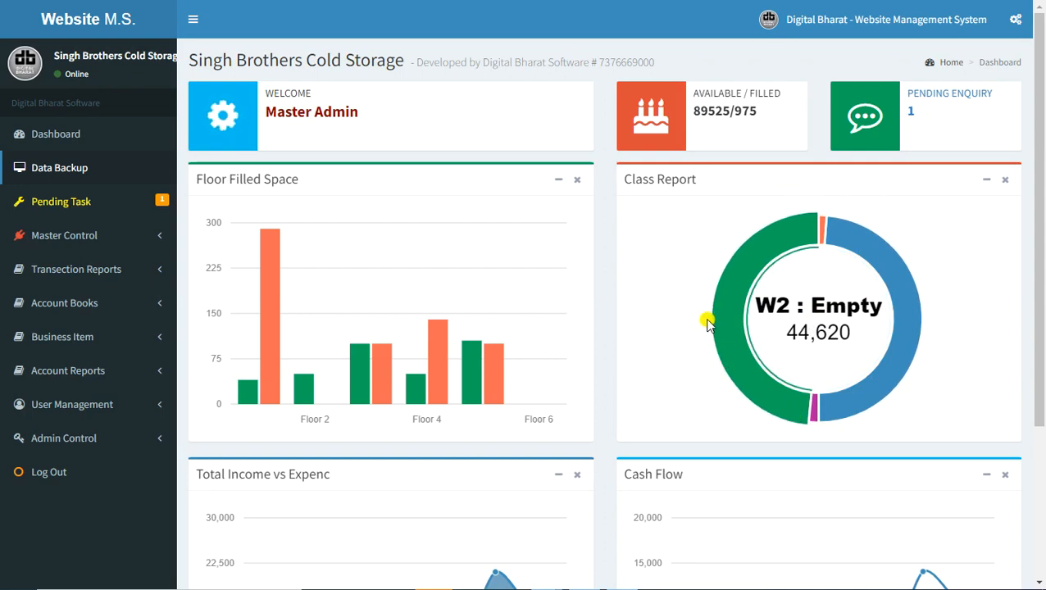
pyautogui.moveTo(759, 112); pyautogui.dragTo(694, 112)
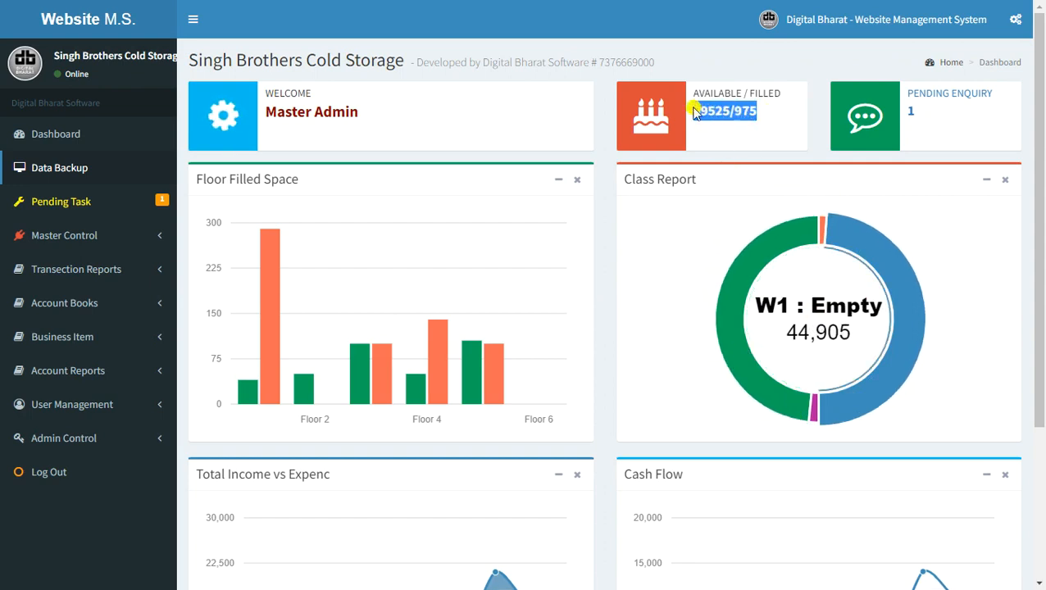
pyautogui.doubleClick(747, 112)
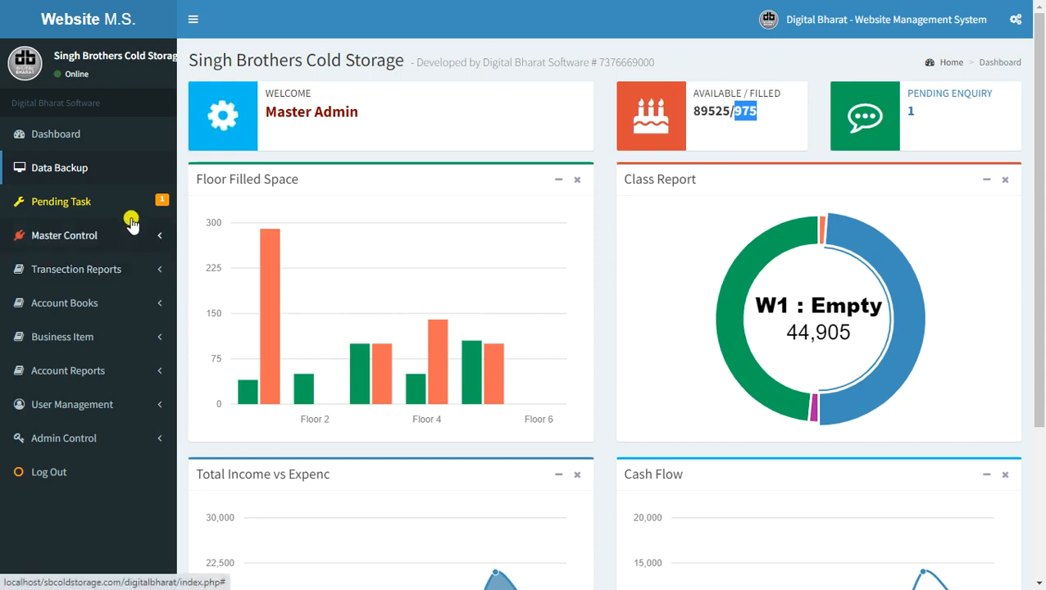
# Step: Review the item master list with its new-item form, and the list of units
pyautogui.click(101, 234)
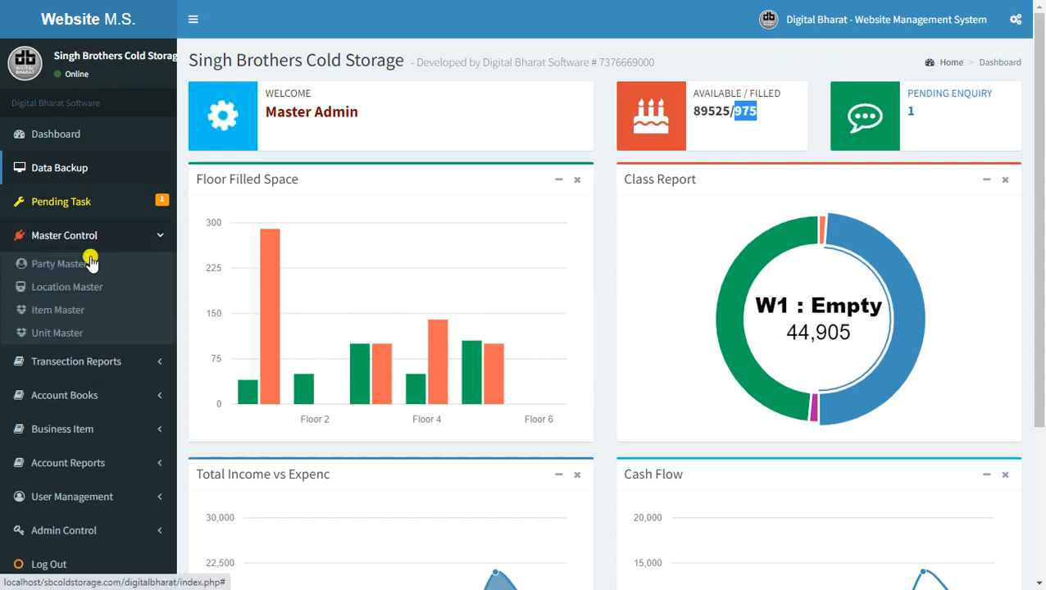
pyautogui.click(112, 314)
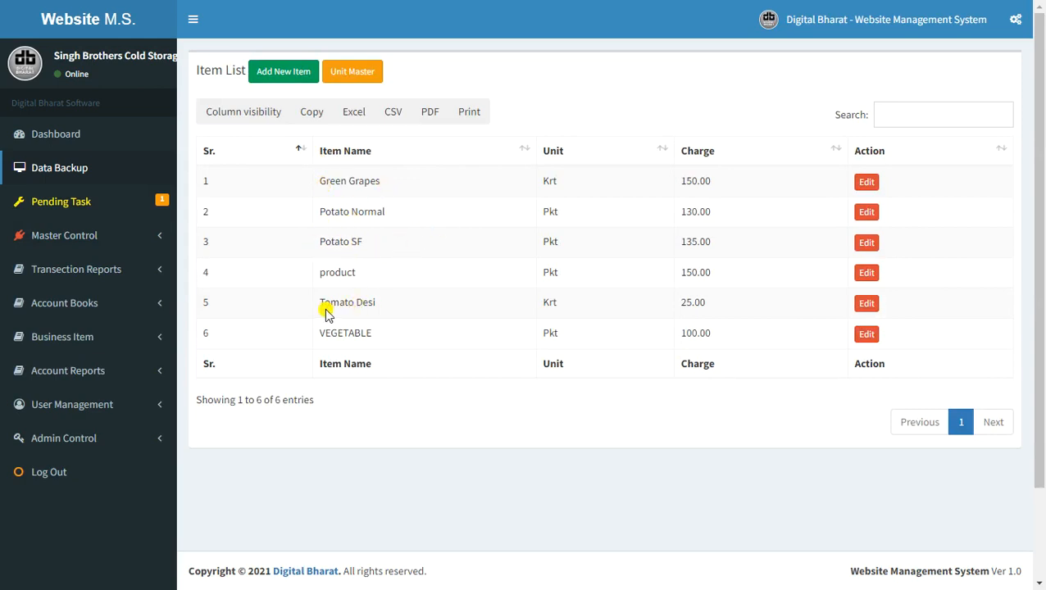
pyautogui.click(298, 71)
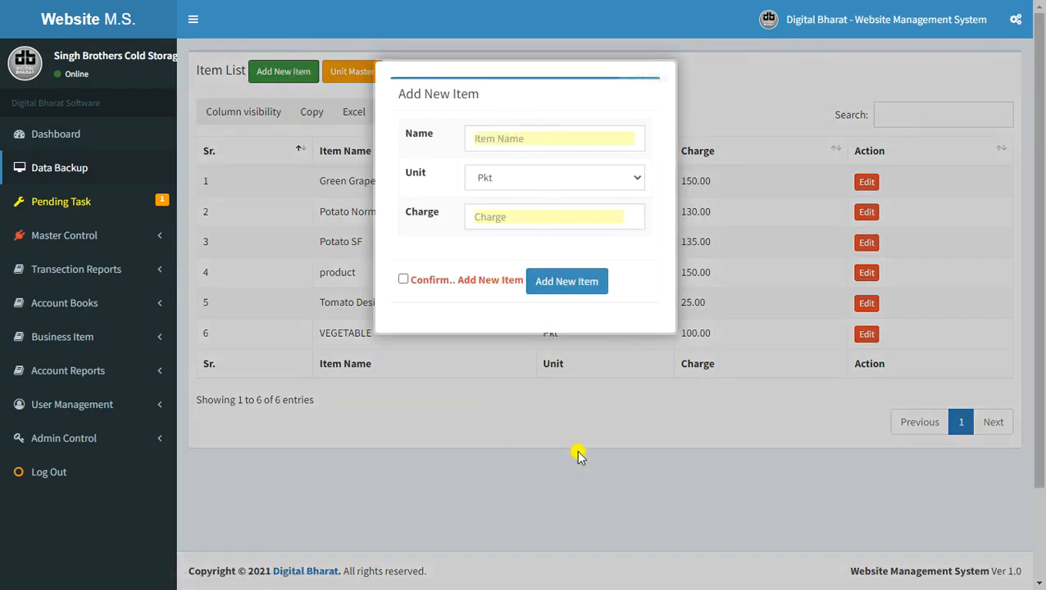
pyautogui.click(578, 415)
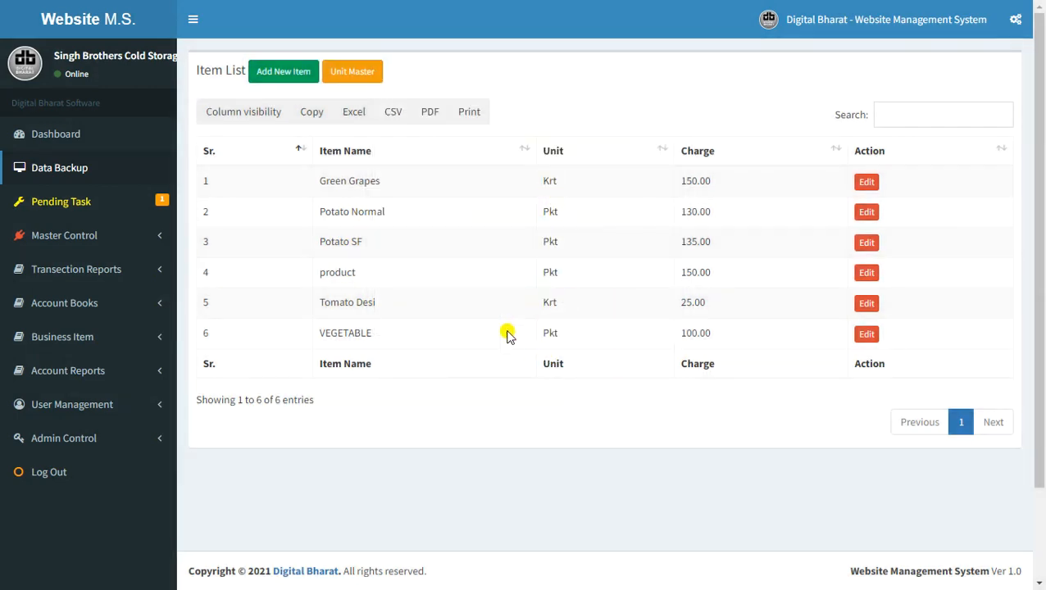
pyautogui.click(345, 75)
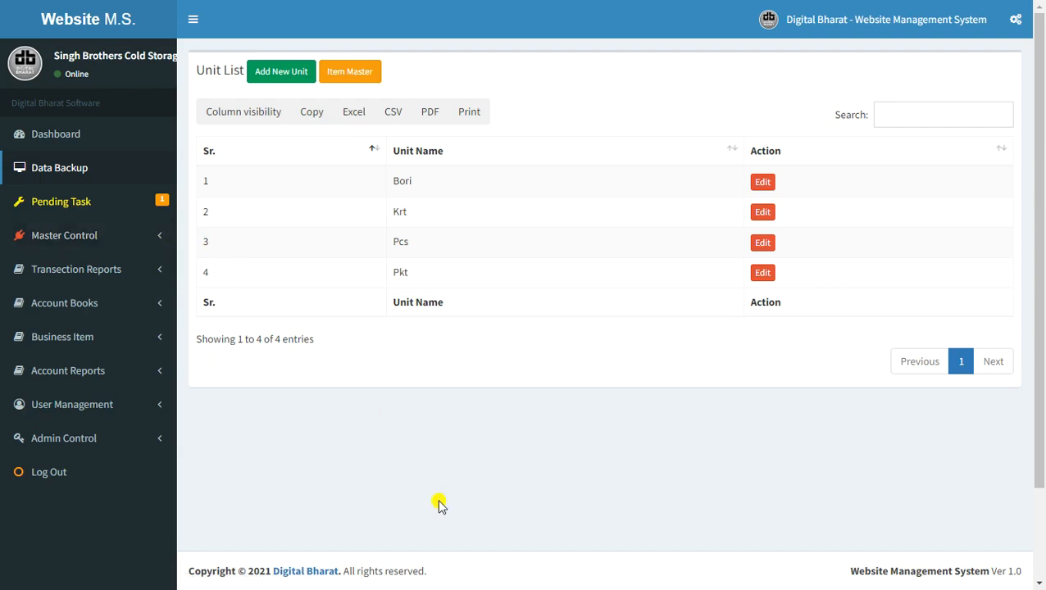
# Step: Switch to the Counter 1 session and open the Goods Inward entry form
pyautogui.hotkey('alt', 'Tab')
pyautogui.hotkey('alt', 'Tab')
pyautogui.hotkey('alt', 'Tab')
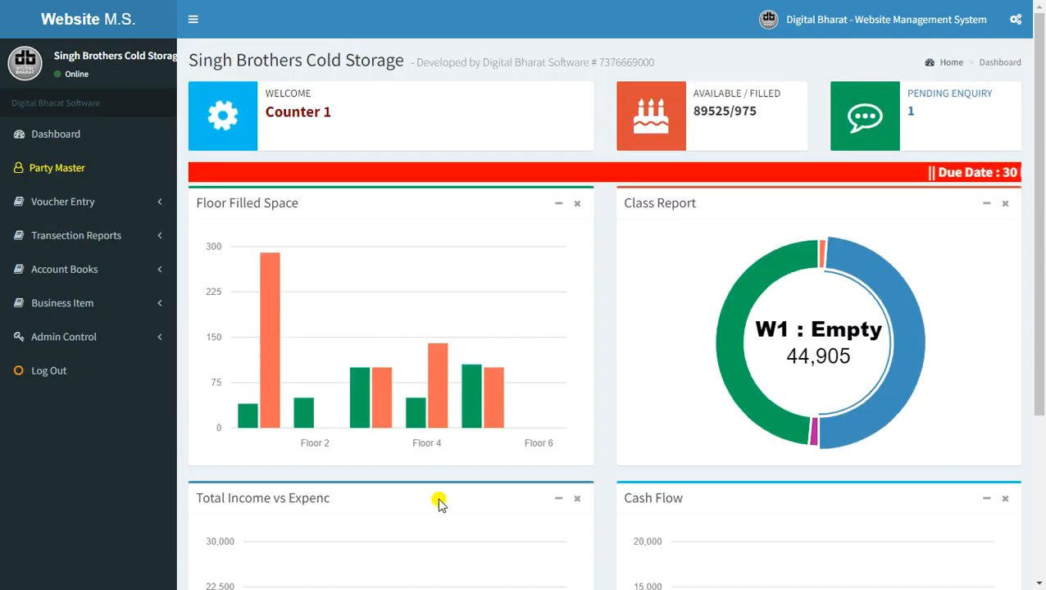
pyautogui.click(105, 211)
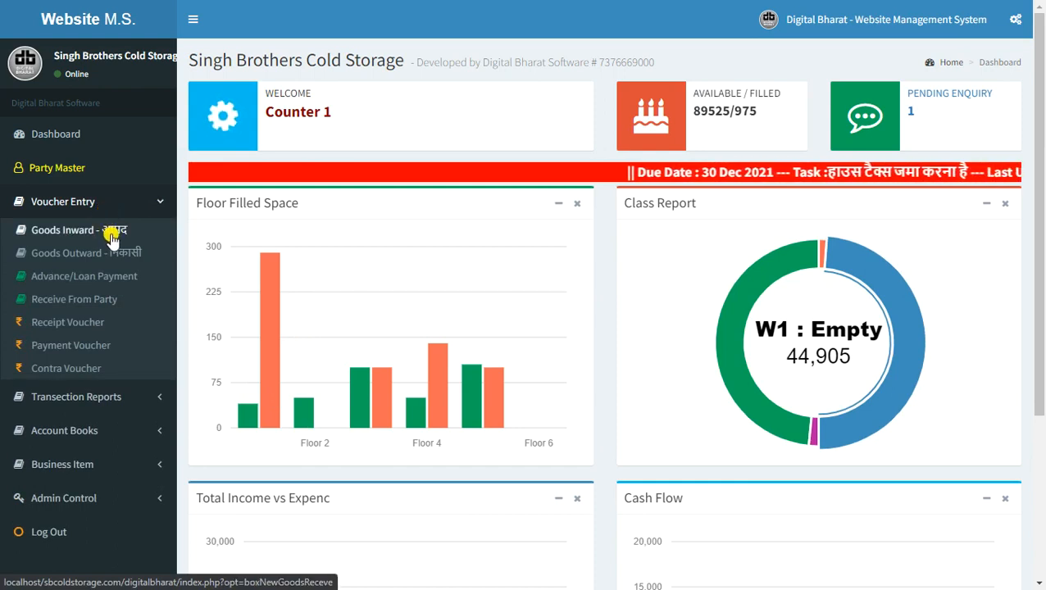
pyautogui.click(112, 237)
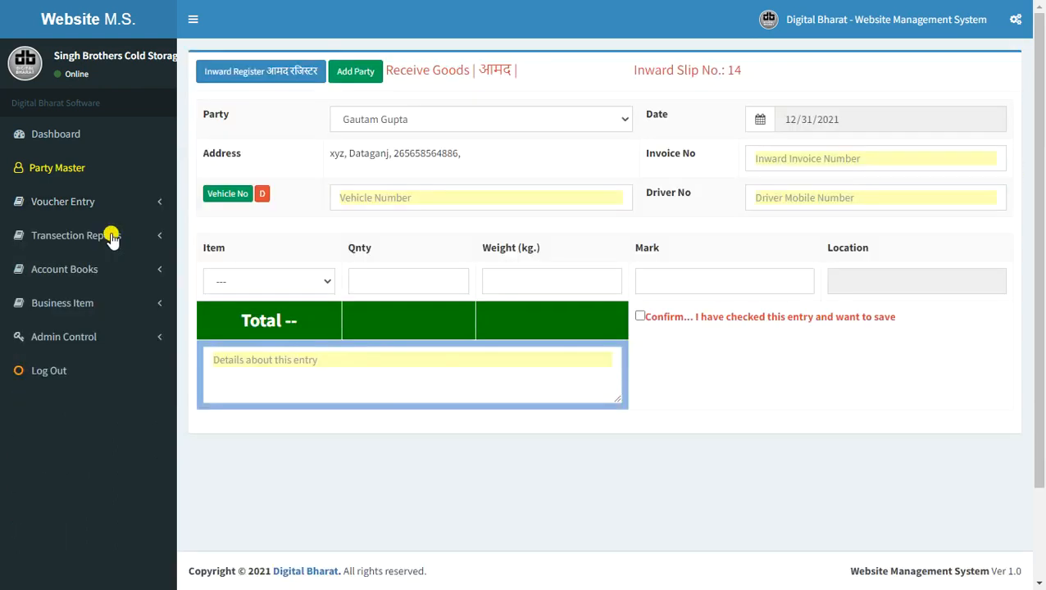
# Step: View the selectable parties and the party list, and return to the Goods Inward entry form
pyautogui.click(585, 119)
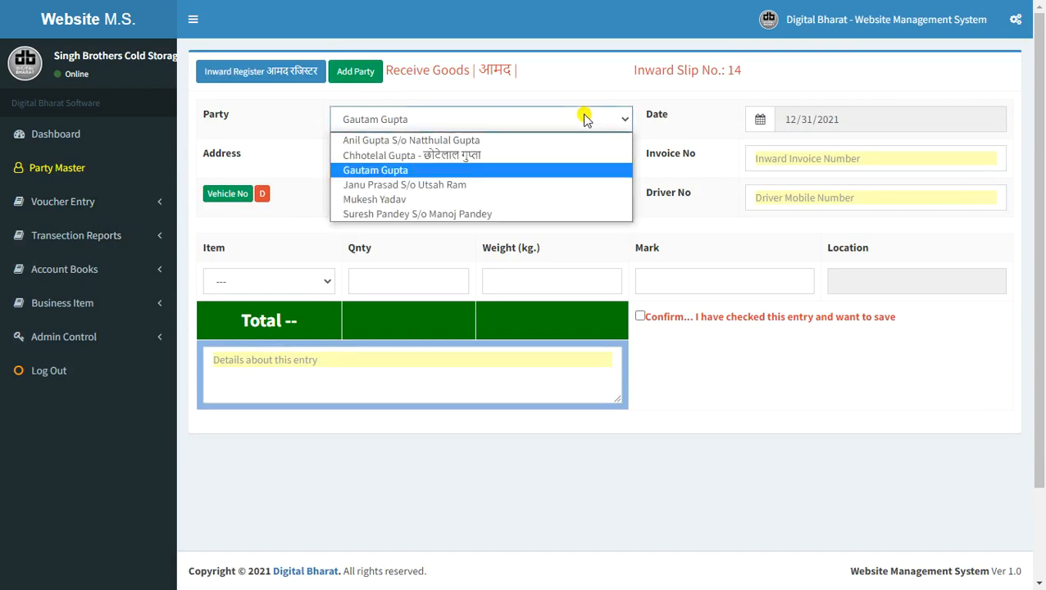
pyautogui.click(346, 72)
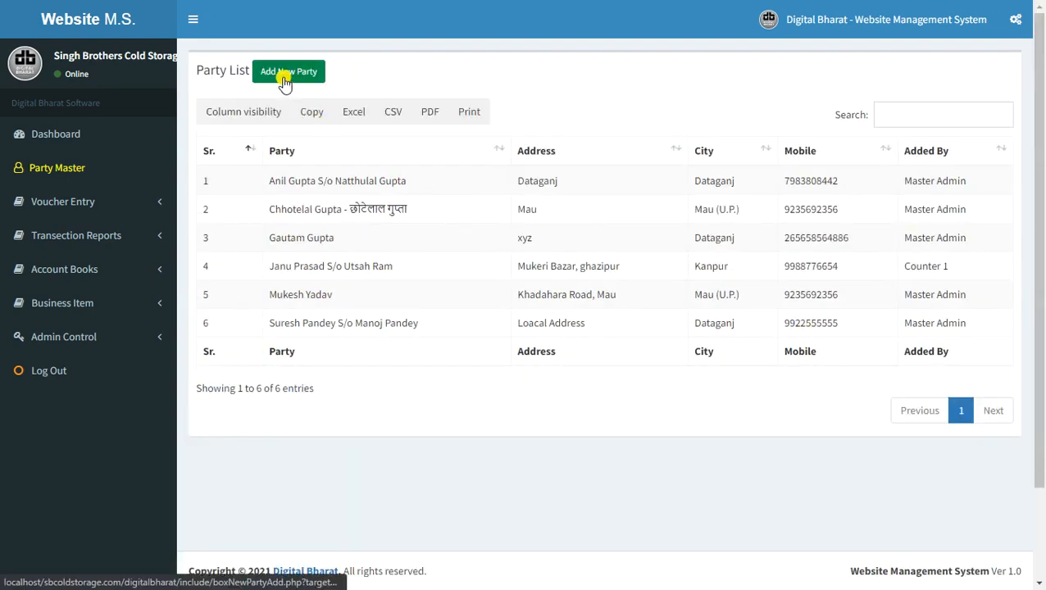
pyautogui.click(92, 201)
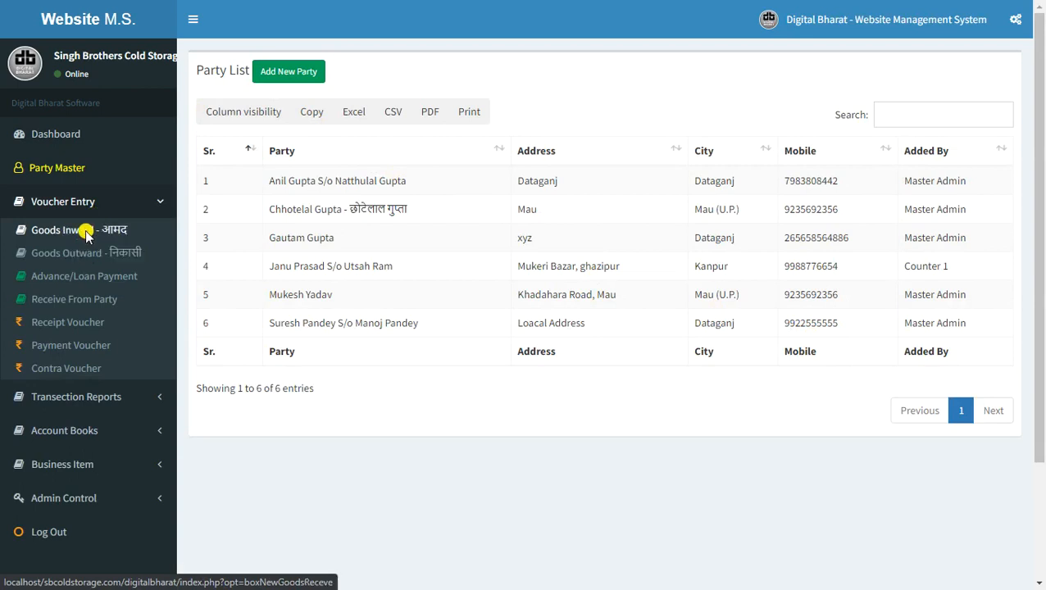
pyautogui.click(85, 230)
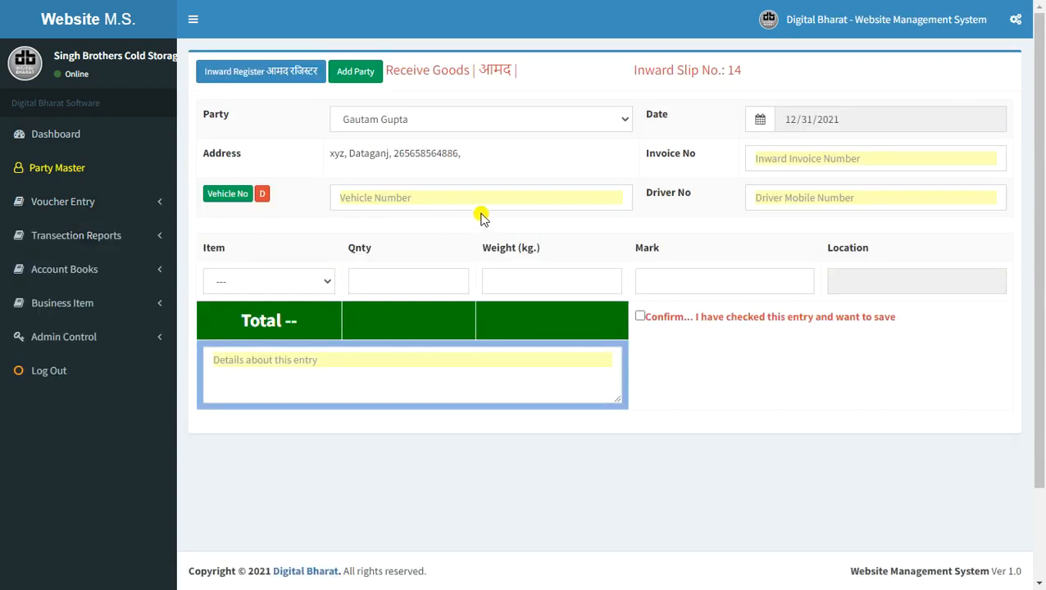
# Step: Filter the Goods Inward Register from 12/30/2021 to 12/31/2021 and check the quantity of each entry
pyautogui.click(292, 82)
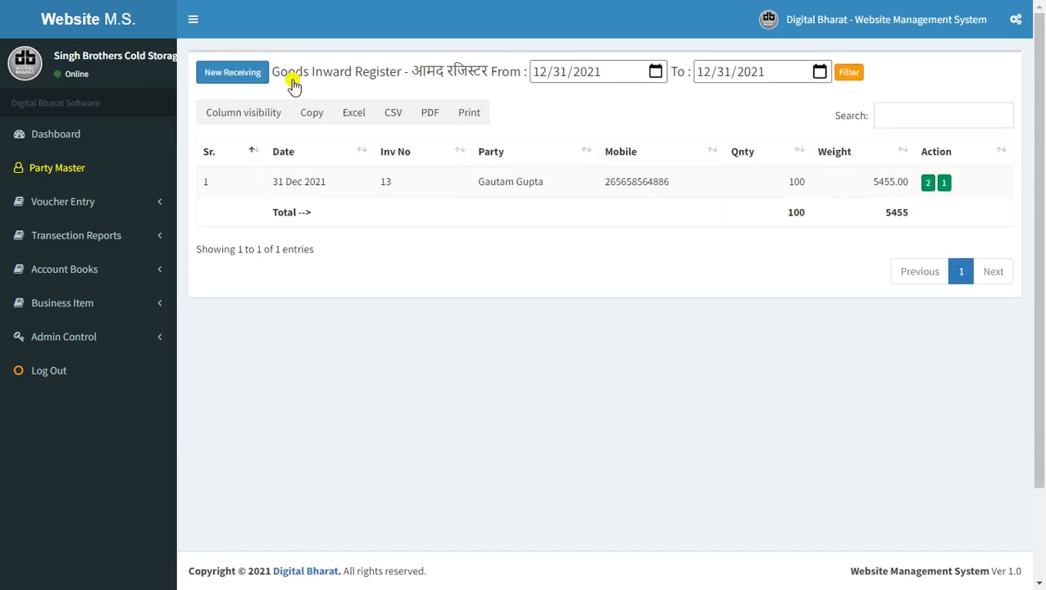
pyautogui.click(655, 73)
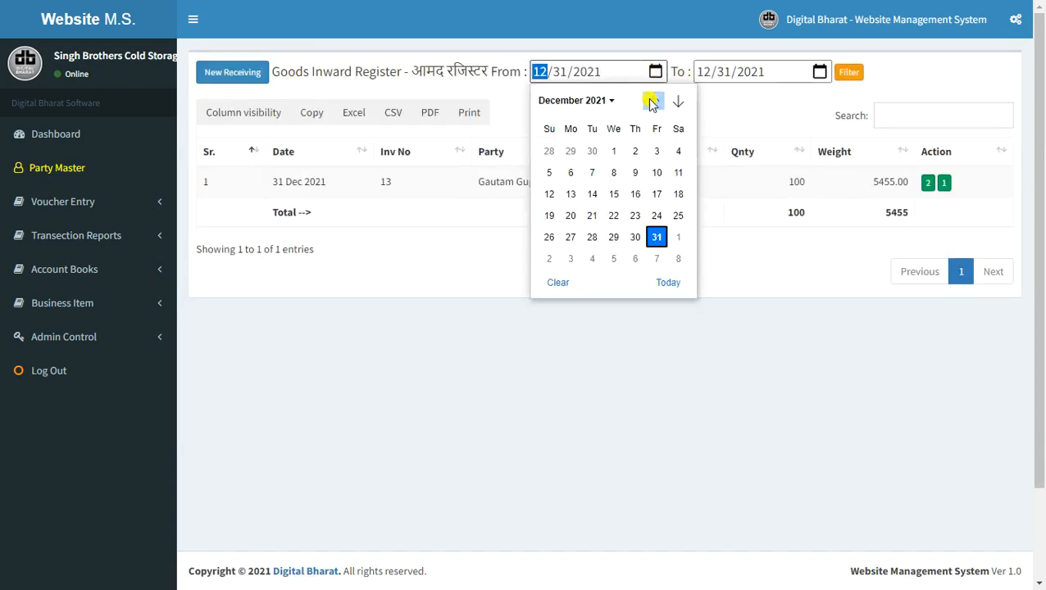
pyautogui.click(635, 237)
pyautogui.click(851, 75)
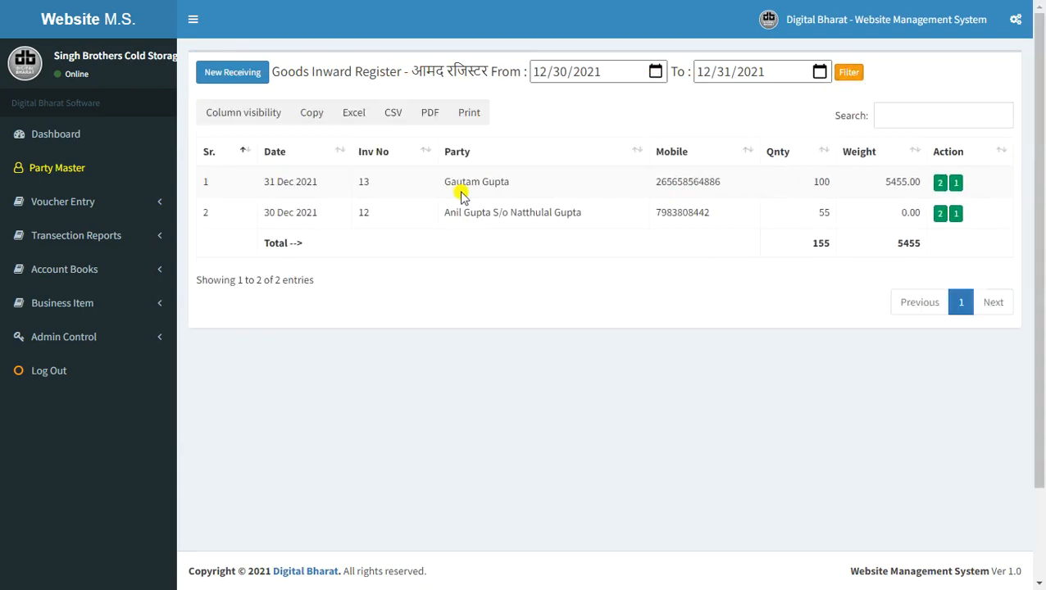
pyautogui.doubleClick(820, 182)
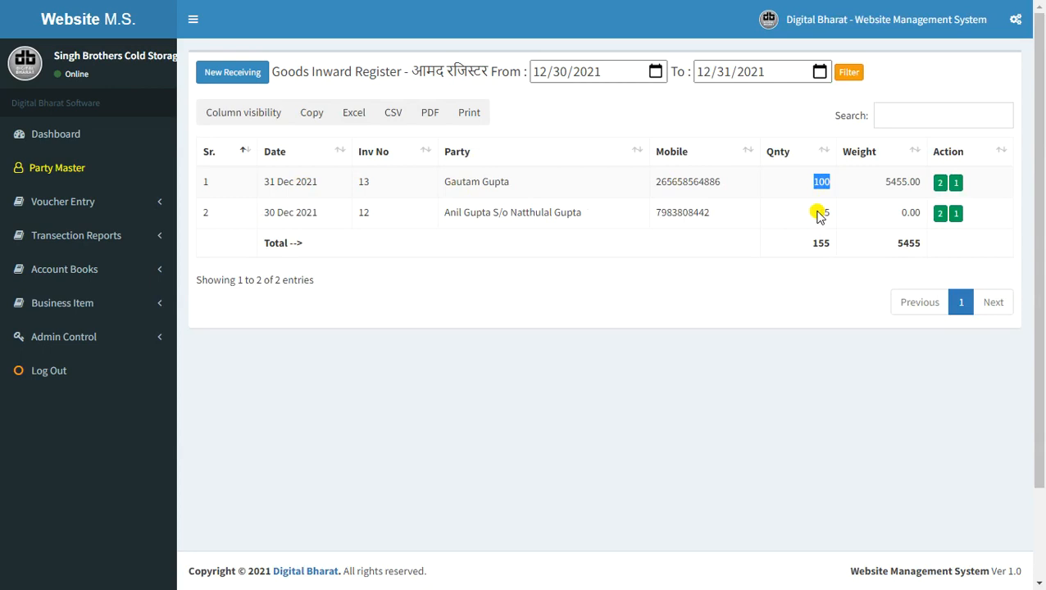
pyautogui.doubleClick(820, 215)
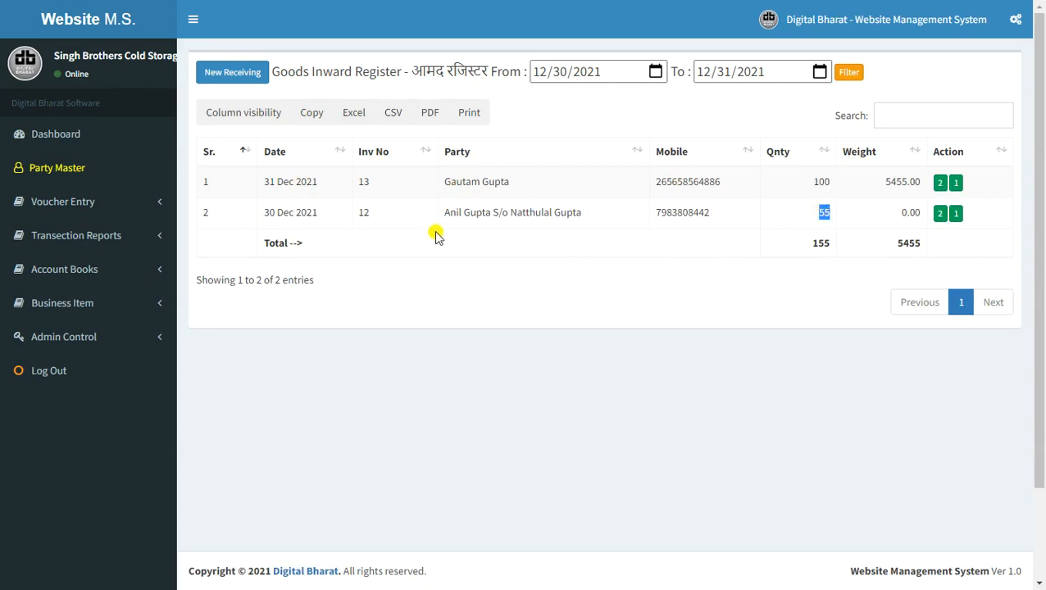
# Step: Start a new goods receiving entry and try other parties before selecting the preselected party again
pyautogui.click(234, 78)
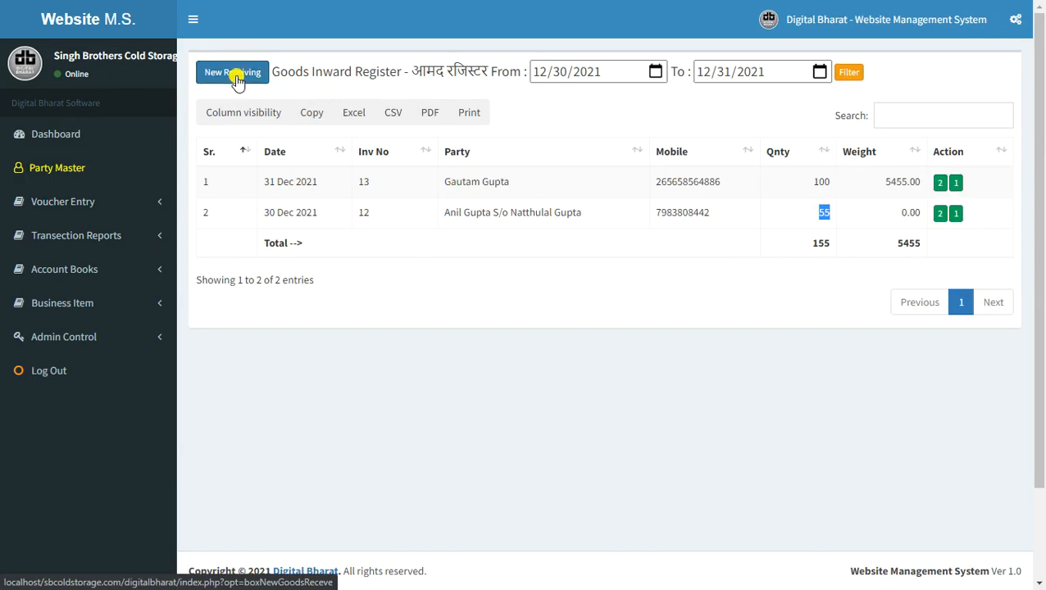
pyautogui.click(440, 125)
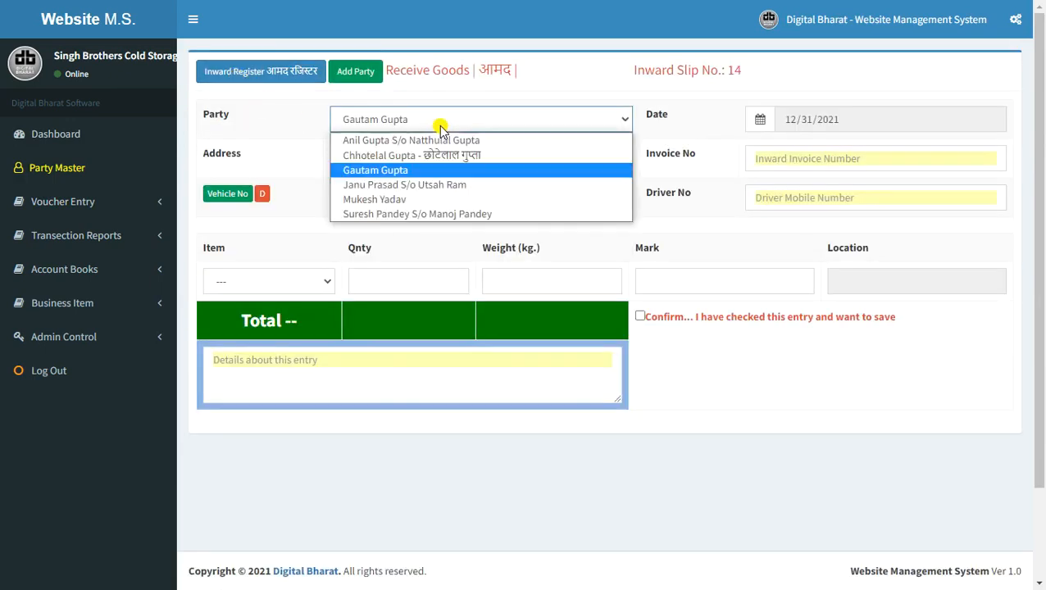
pyautogui.click(441, 129)
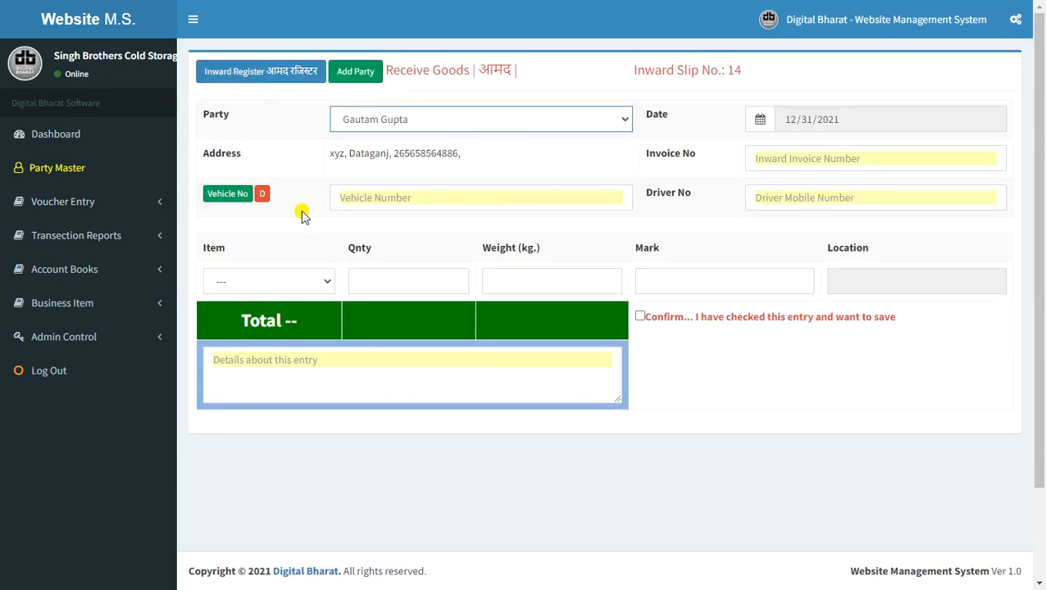
pyautogui.click(379, 121)
pyautogui.click(397, 201)
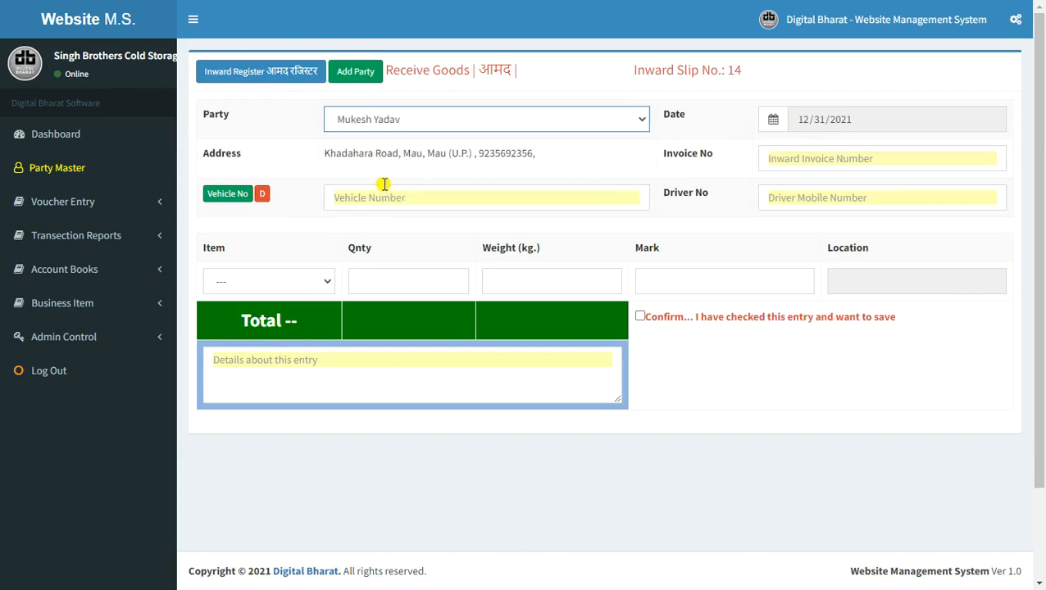
pyautogui.click(486, 121)
pyautogui.click(460, 155)
pyautogui.click(460, 124)
pyautogui.click(458, 169)
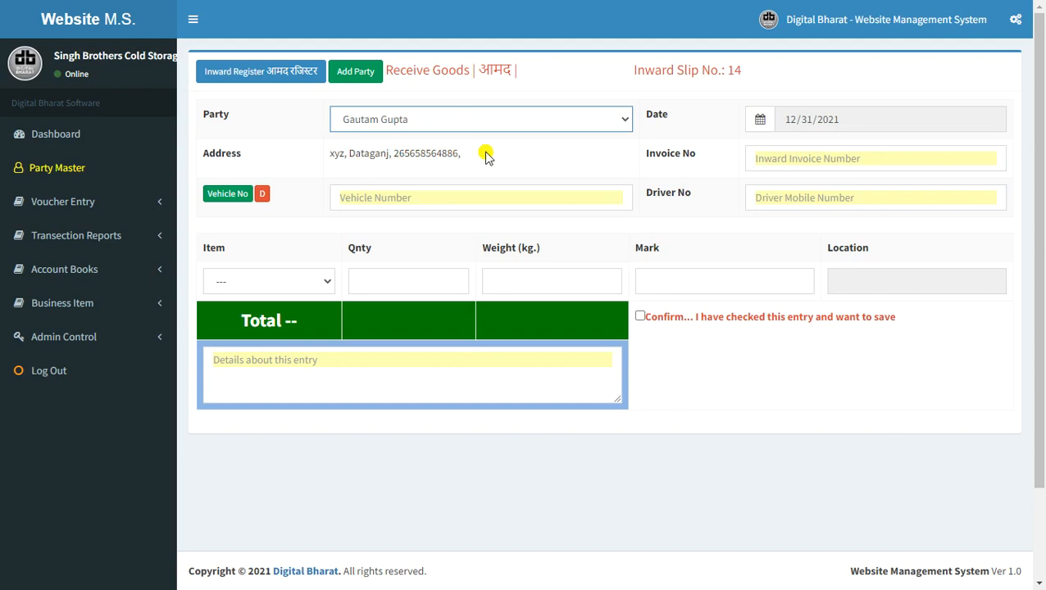
# Step: Fill in vehicle number UP55 AB 5555, the driver's mobile number and invoice number 454555
pyautogui.click(527, 201)
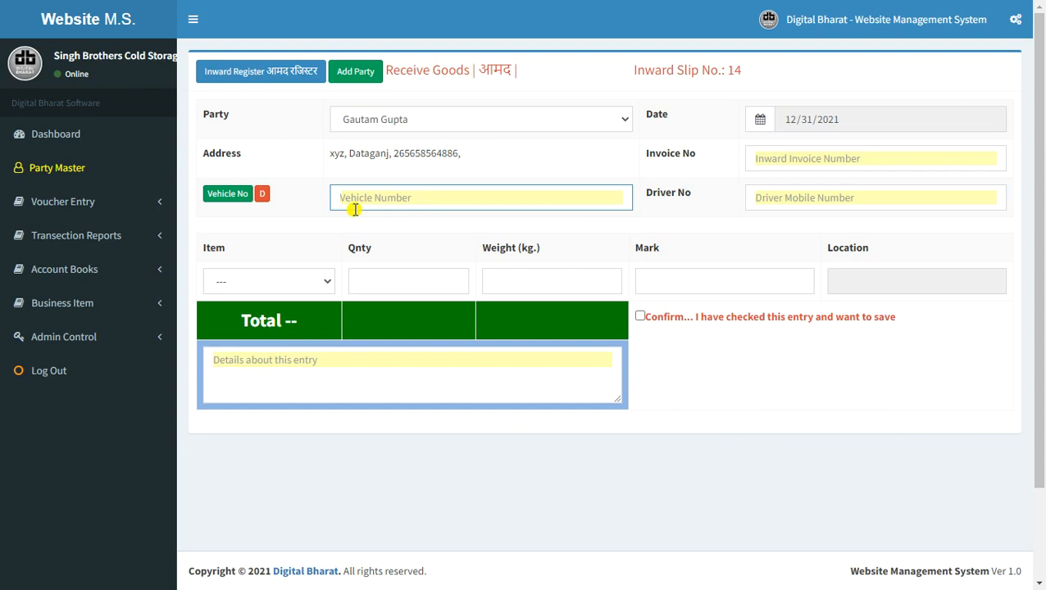
pyautogui.click(823, 207)
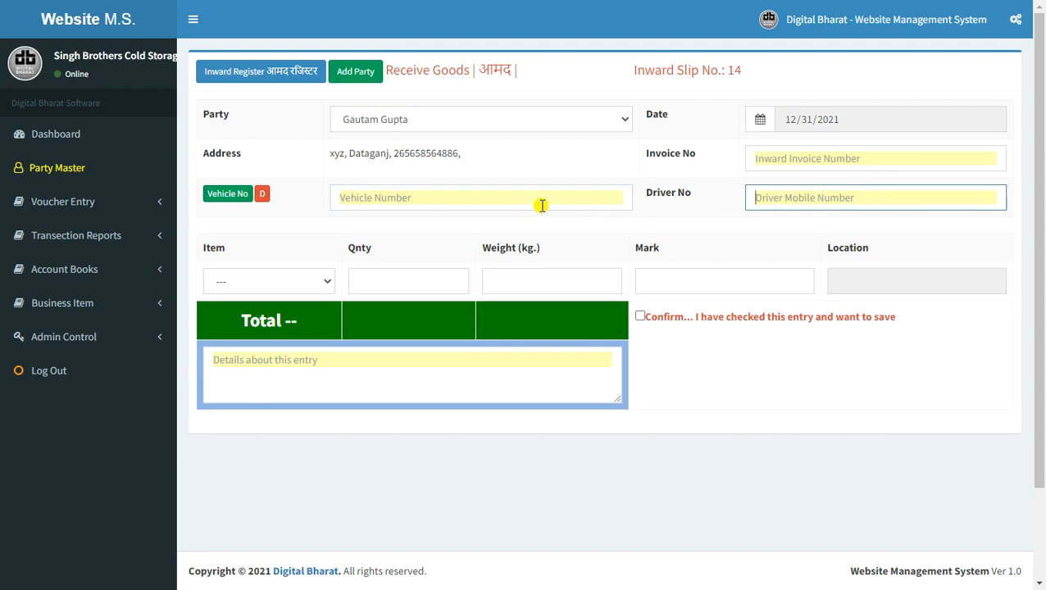
pyautogui.click(241, 197)
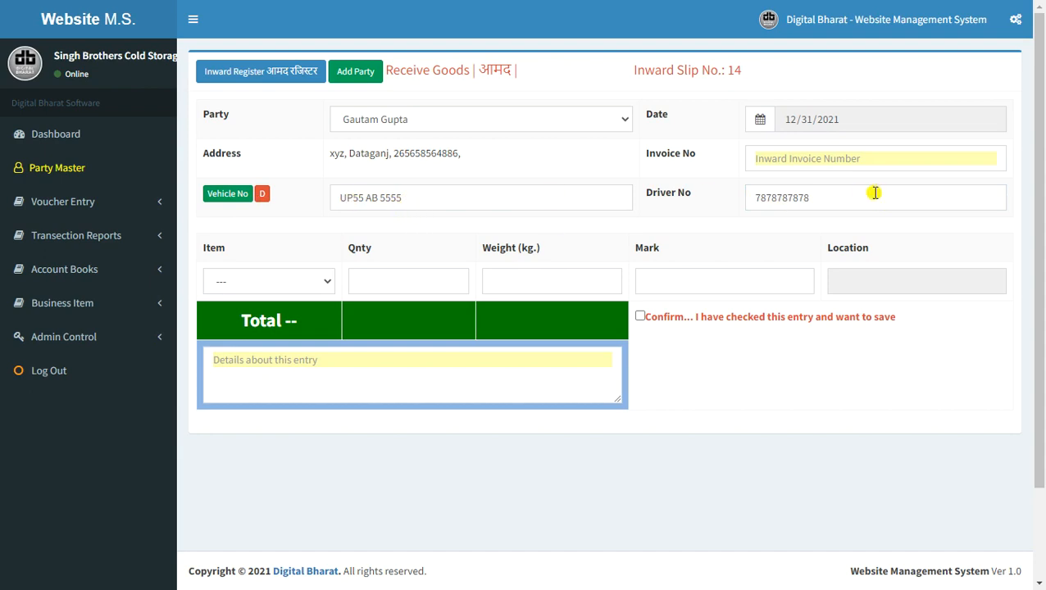
pyautogui.click(795, 154)
pyautogui.write('454555')
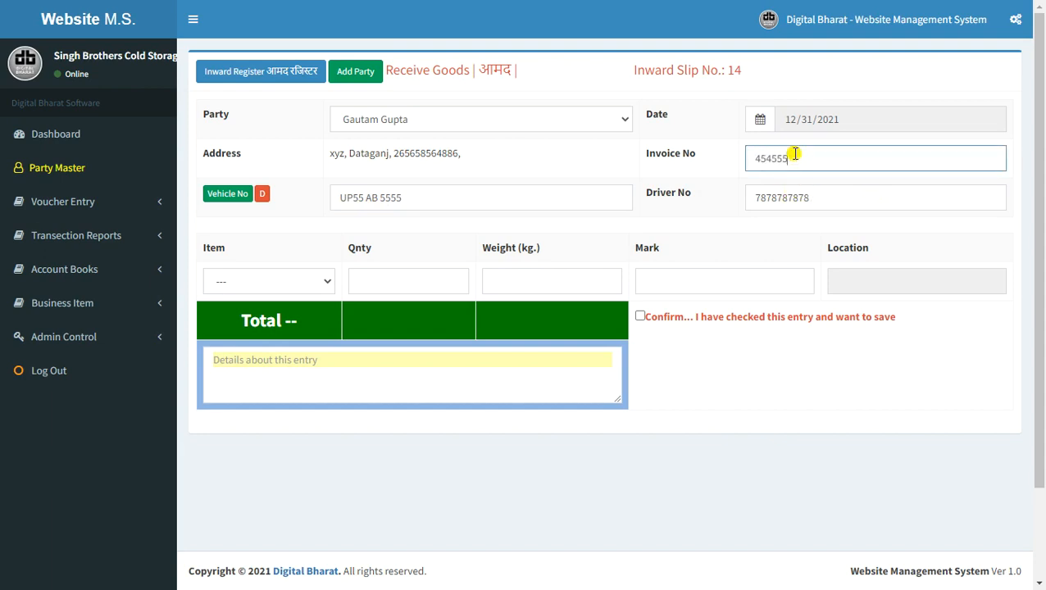
pyautogui.click(707, 234)
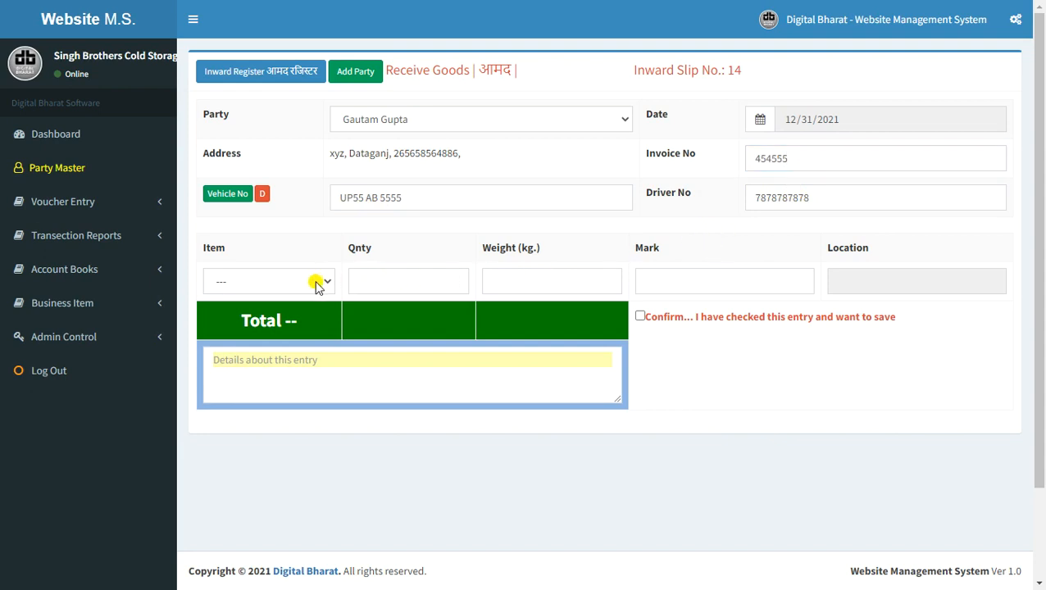
# Step: Enter the item Green Grapes with a quantity of 50 and a weight of 4555 kg
pyautogui.click(318, 284)
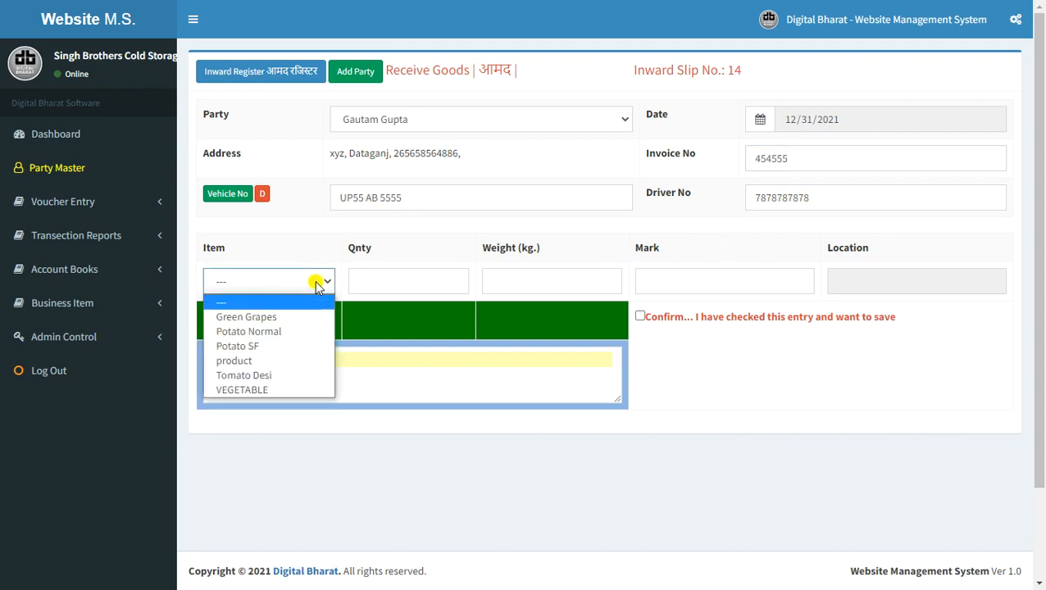
pyautogui.click(309, 325)
pyautogui.click(391, 285)
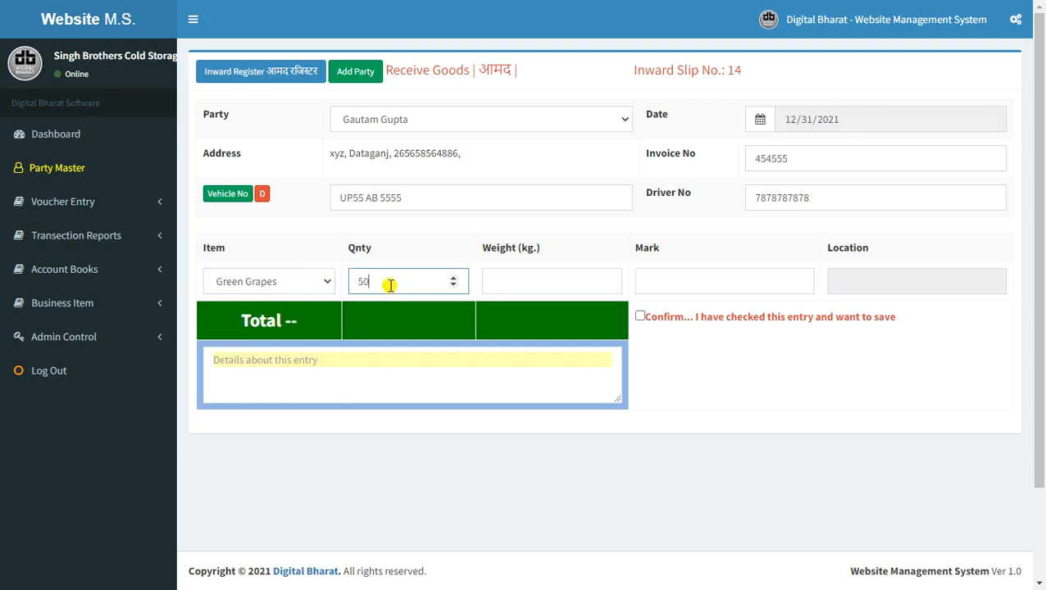
pyautogui.press('Tab')
pyautogui.write('45554')
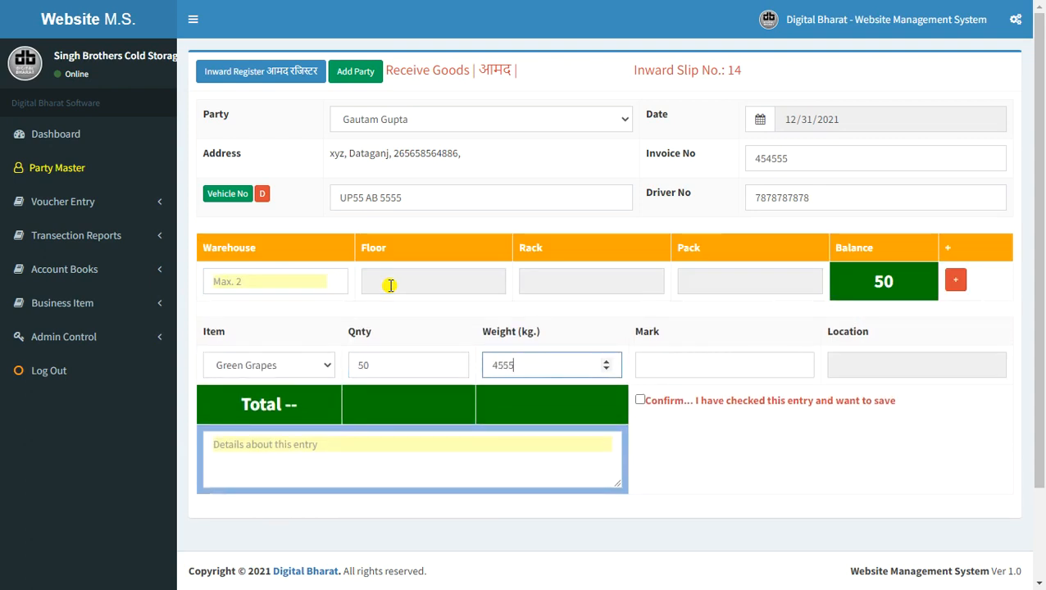
# Step: Enter the mark 1/50 for the Green Grapes item
pyautogui.click(668, 366)
pyautogui.write('1')
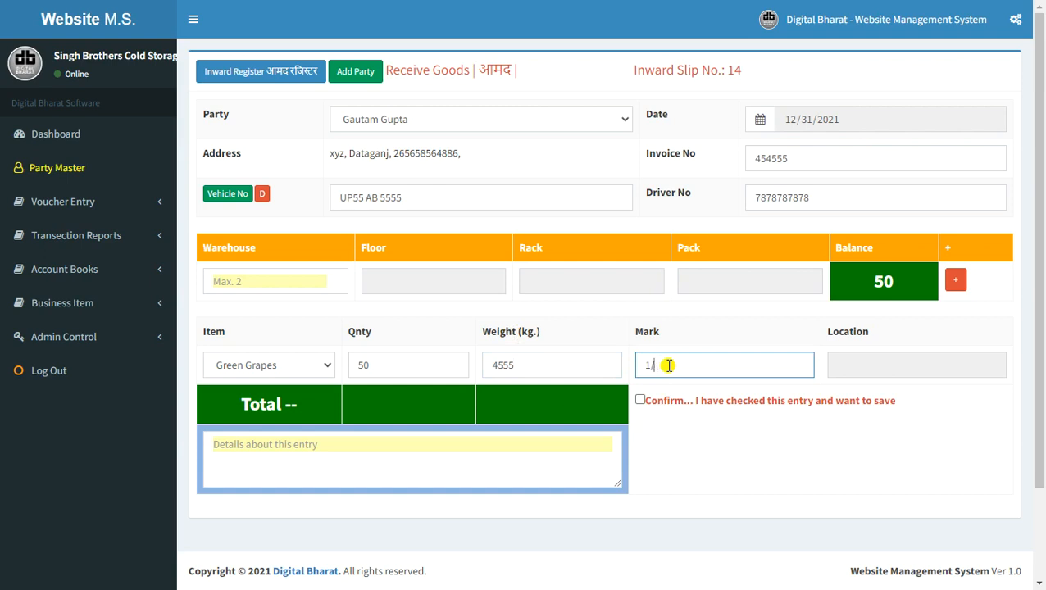
pyautogui.write('/50')
pyautogui.press('Tab')
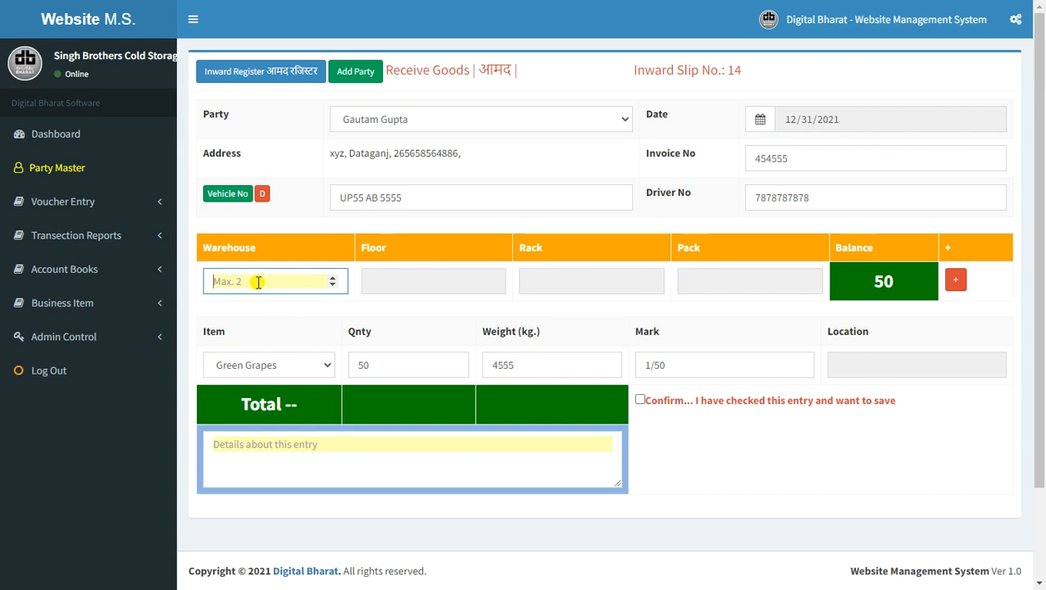
# Step: Try warehouse 3 as the Green Grapes location, dismiss the alert and set the warehouse to 2 instead
pyautogui.write('3')
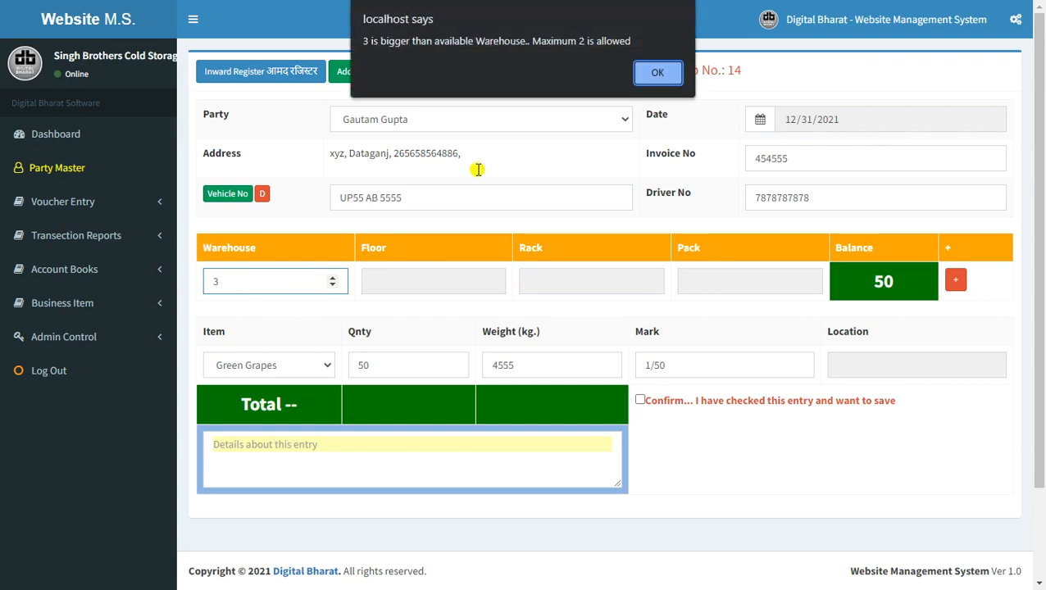
pyautogui.click(656, 72)
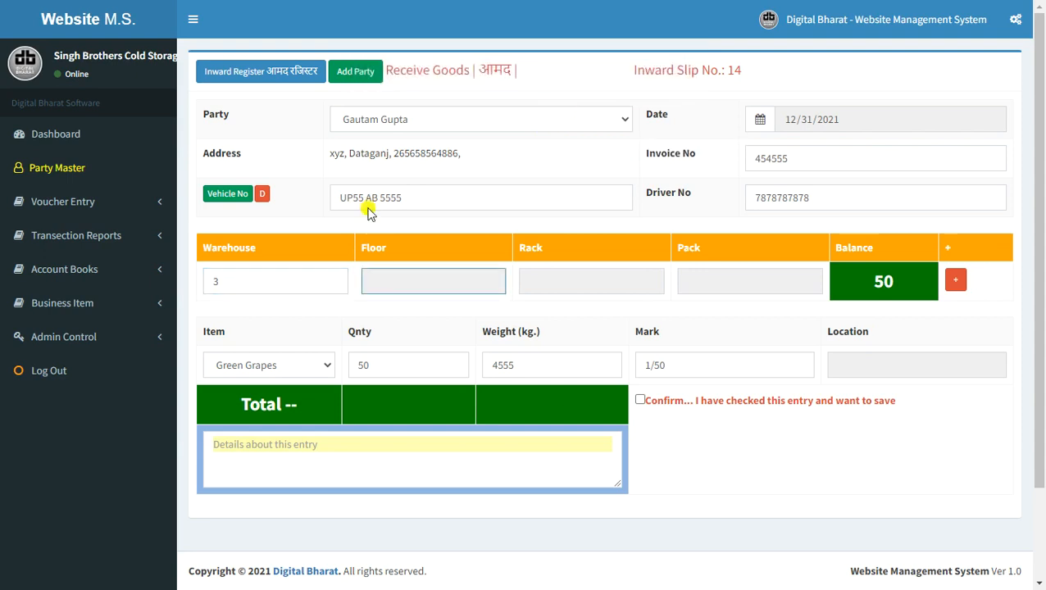
pyautogui.doubleClick(245, 285)
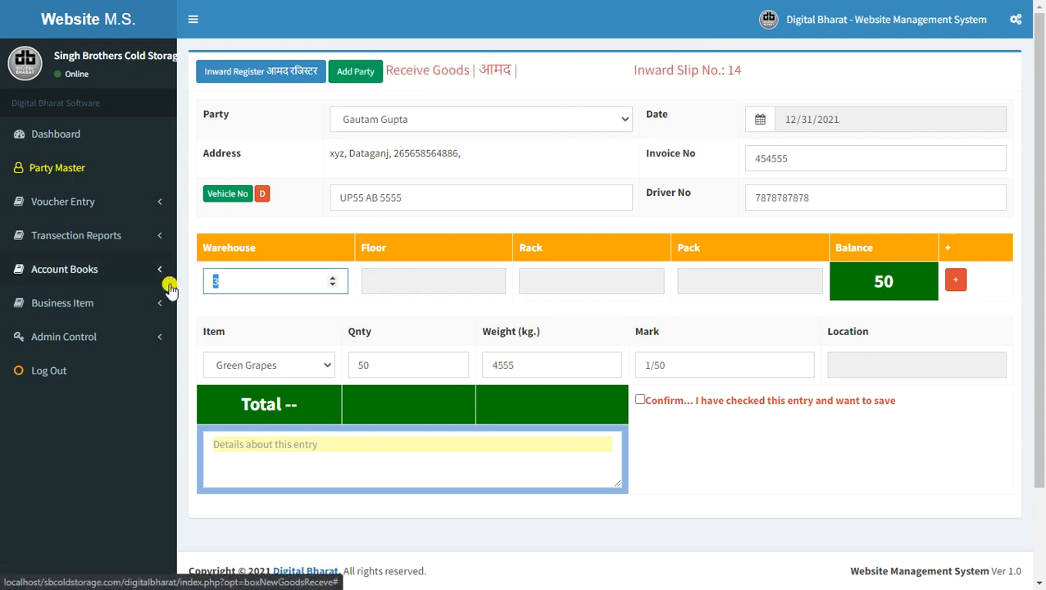
pyautogui.write('2')
pyautogui.press('Tab')
# Step: Check the Floor Filled Space chart on the master admin dashboard in the other window
pyautogui.hotkey('alt', 'Tab')
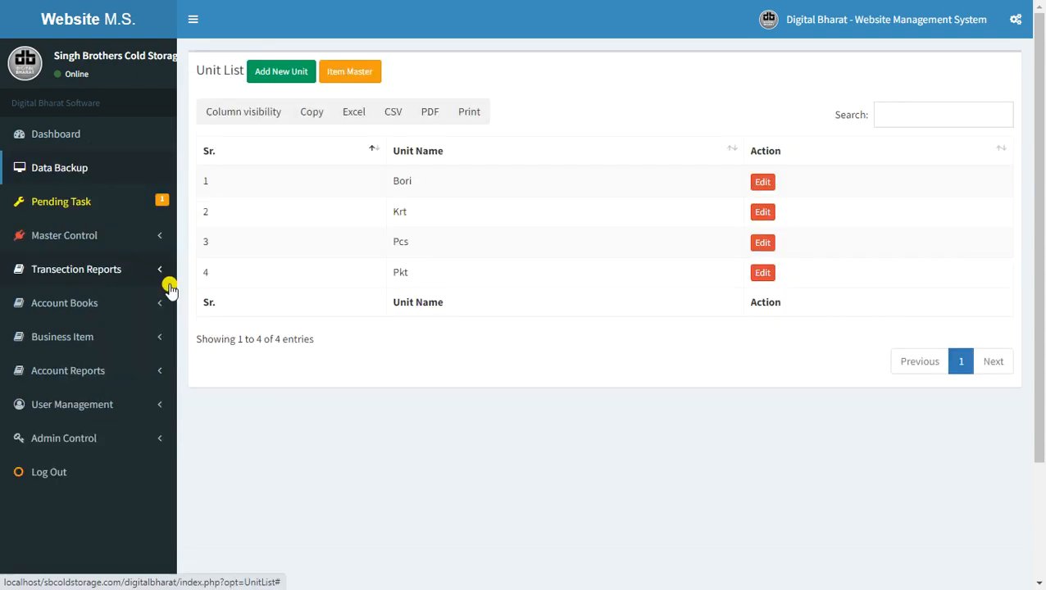
pyautogui.click(88, 22)
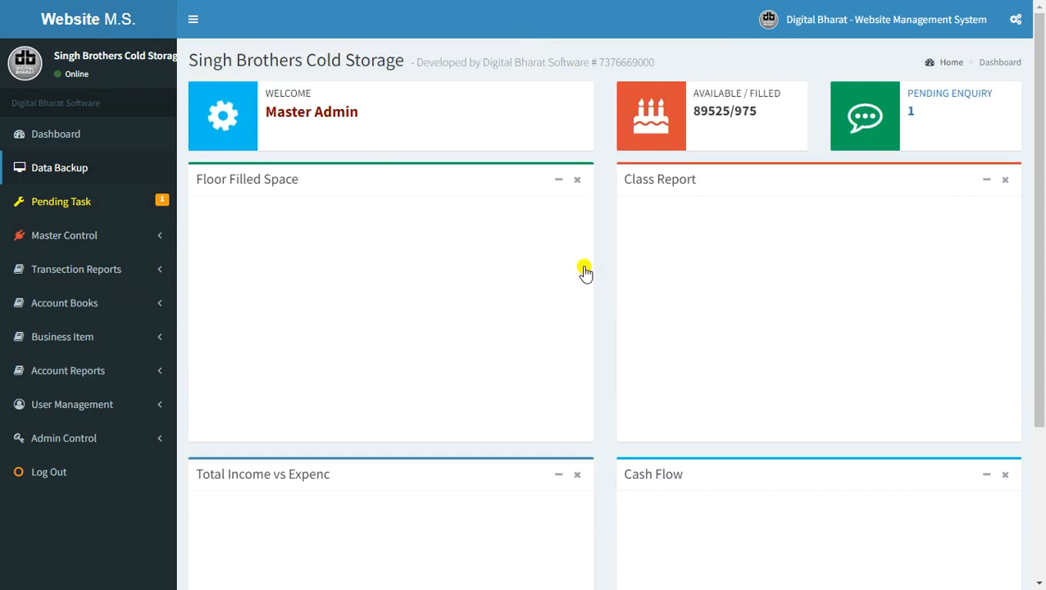
pyautogui.moveTo(316, 404)
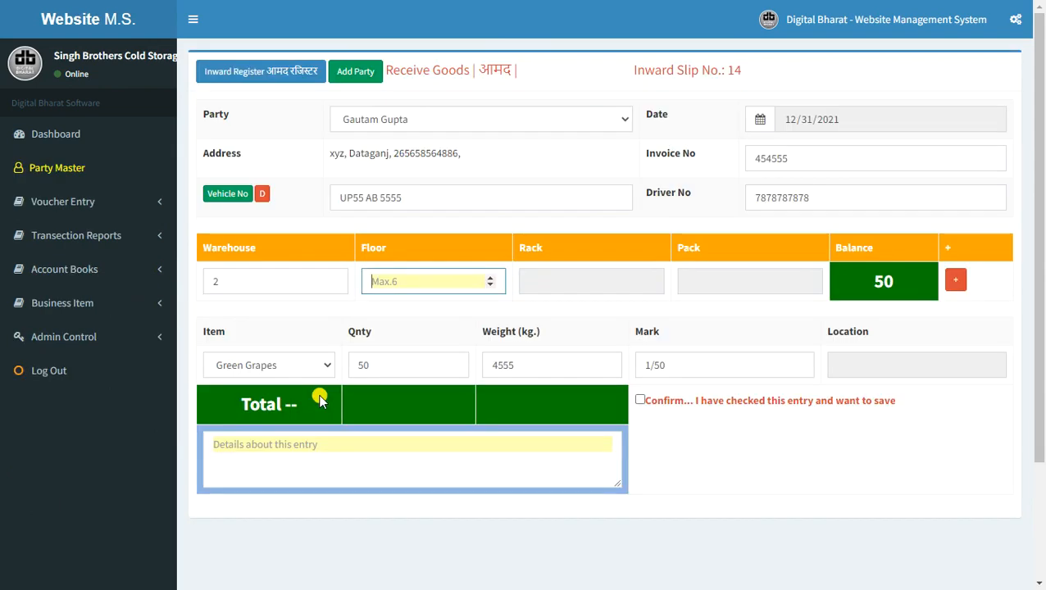
# Step: Complete the Green Grapes location with floor 2, rack 1 and 50 packs, and add it to the item
pyautogui.write('2')
pyautogui.press('Tab')
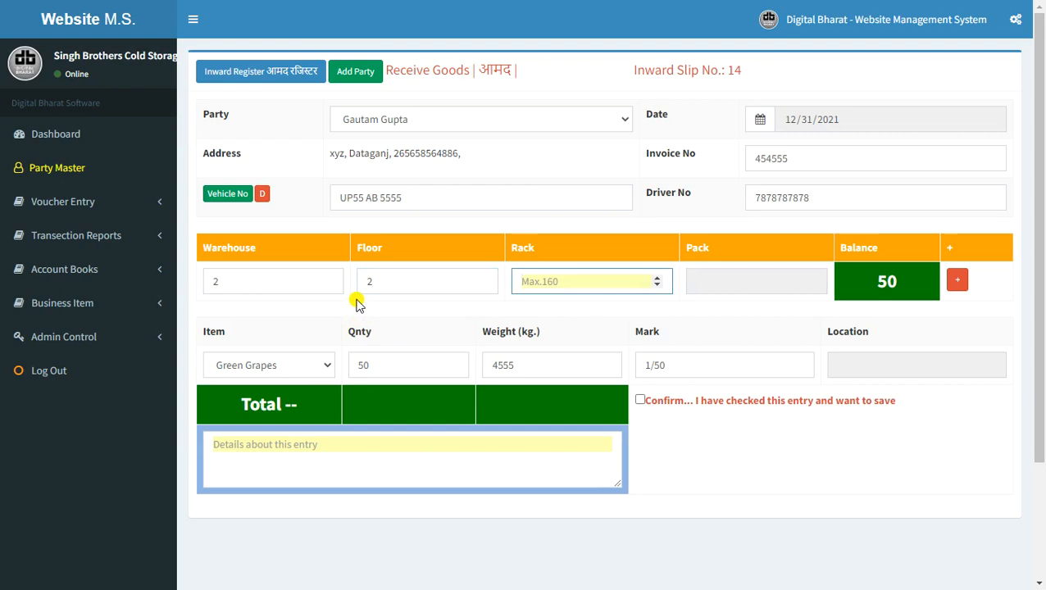
pyautogui.write('1')
pyautogui.press('Tab')
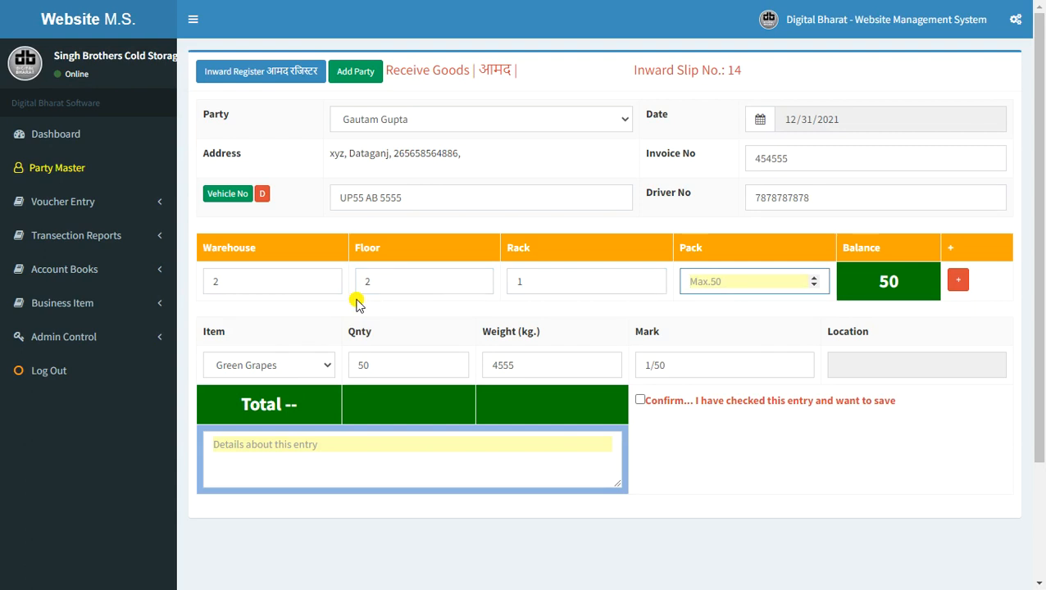
pyautogui.write('50')
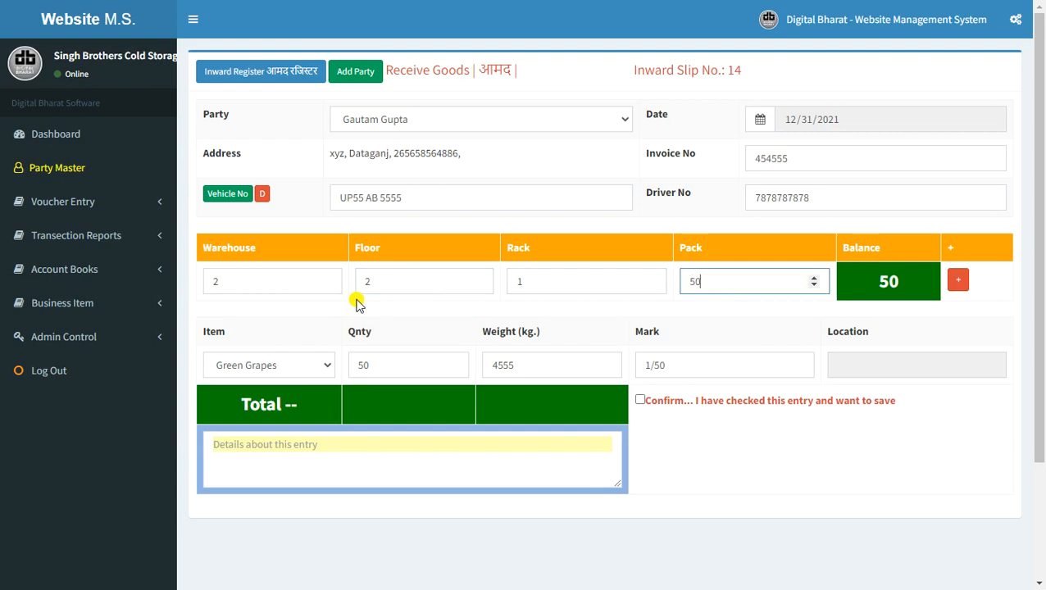
pyautogui.click(957, 283)
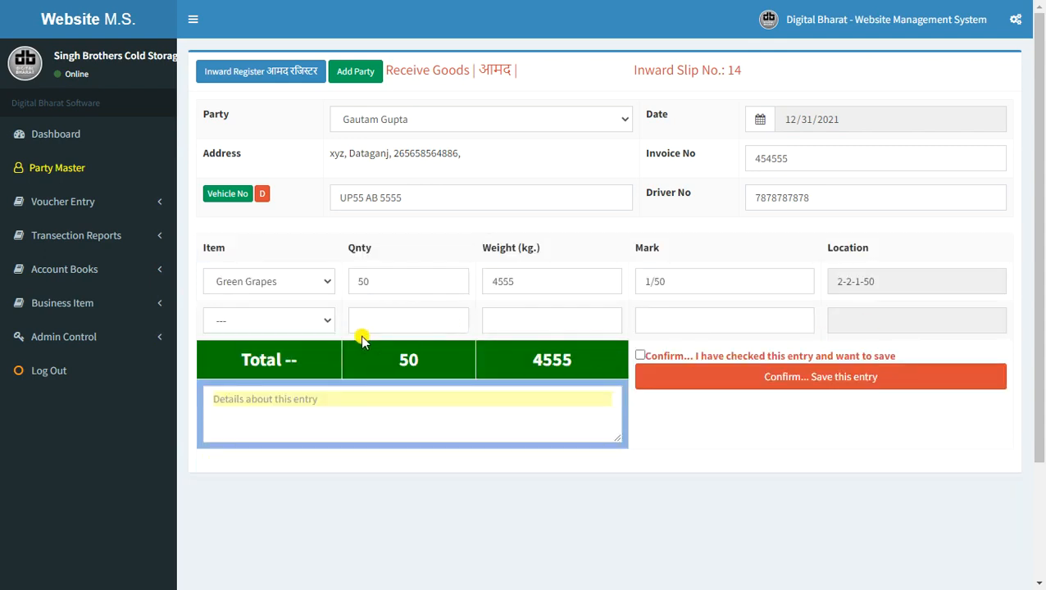
# Step: Enter a second item, Tomato Desi, with quantity 75, weight 4554 kg and mark 1/75
pyautogui.click(267, 321)
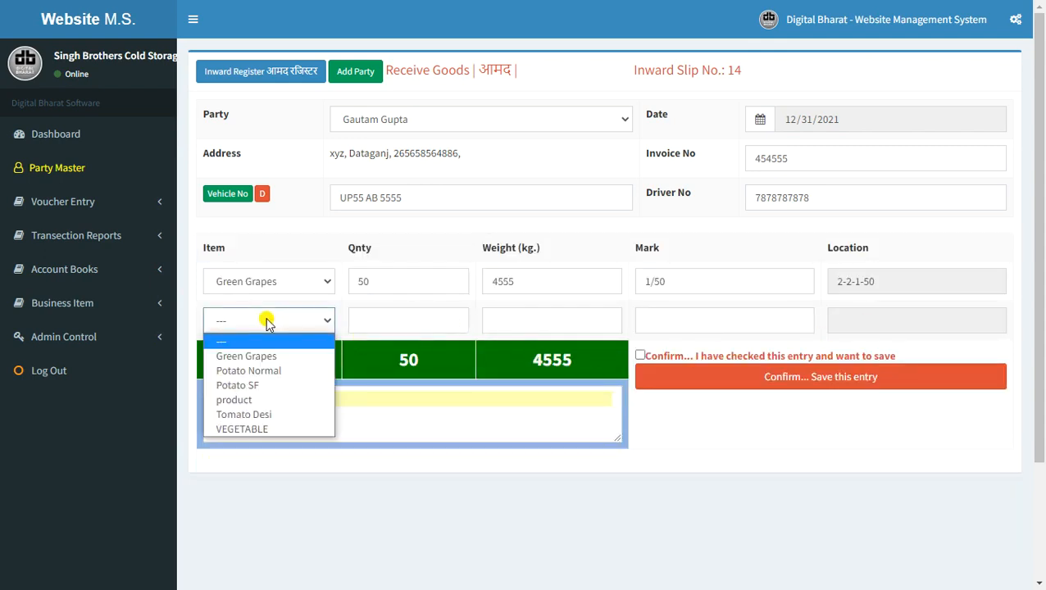
pyautogui.click(263, 414)
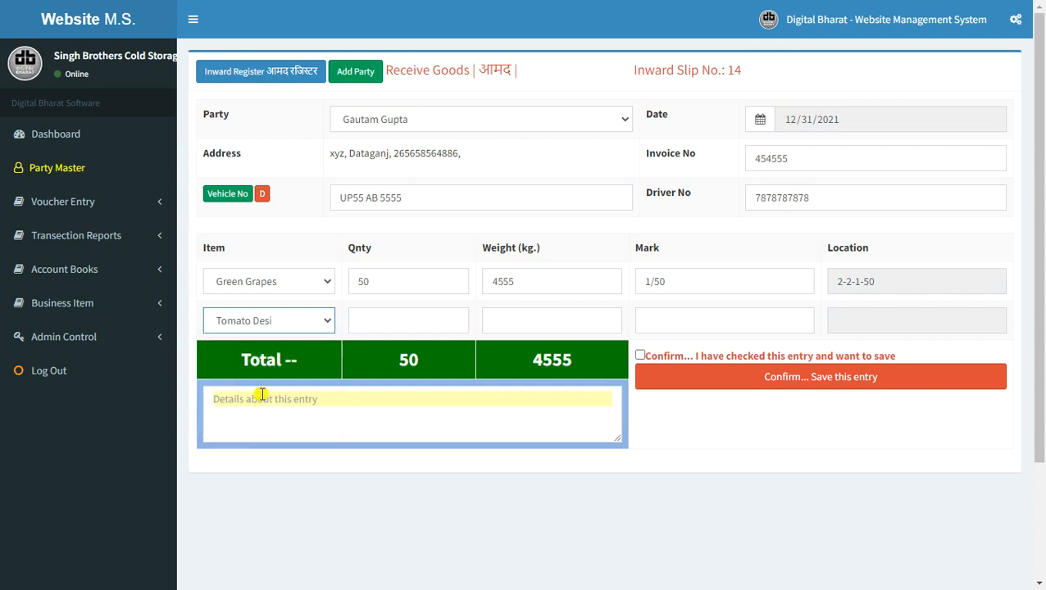
pyautogui.click(427, 330)
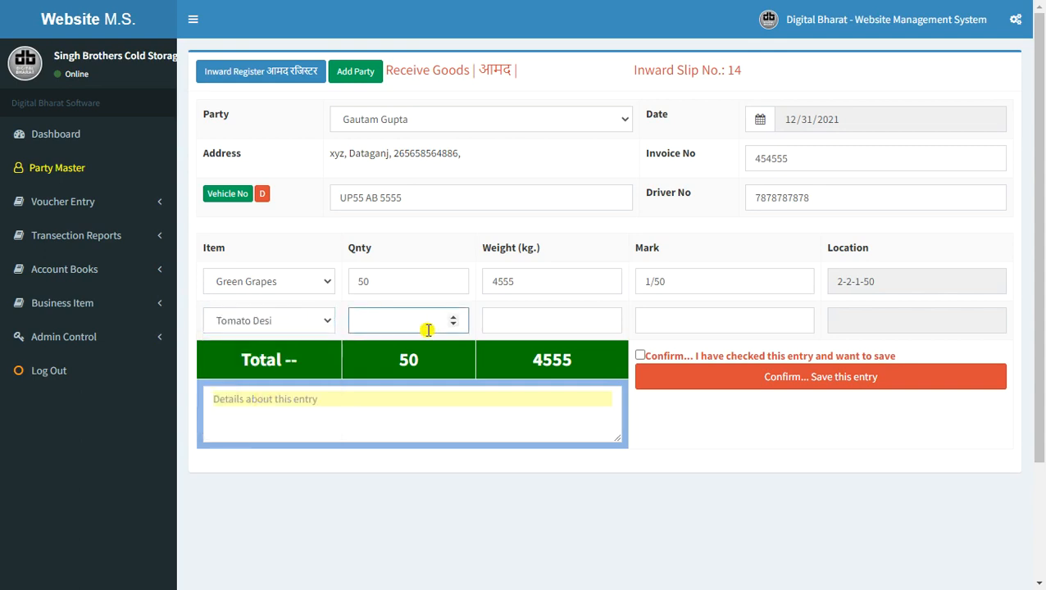
pyautogui.write('75')
pyautogui.click(541, 320)
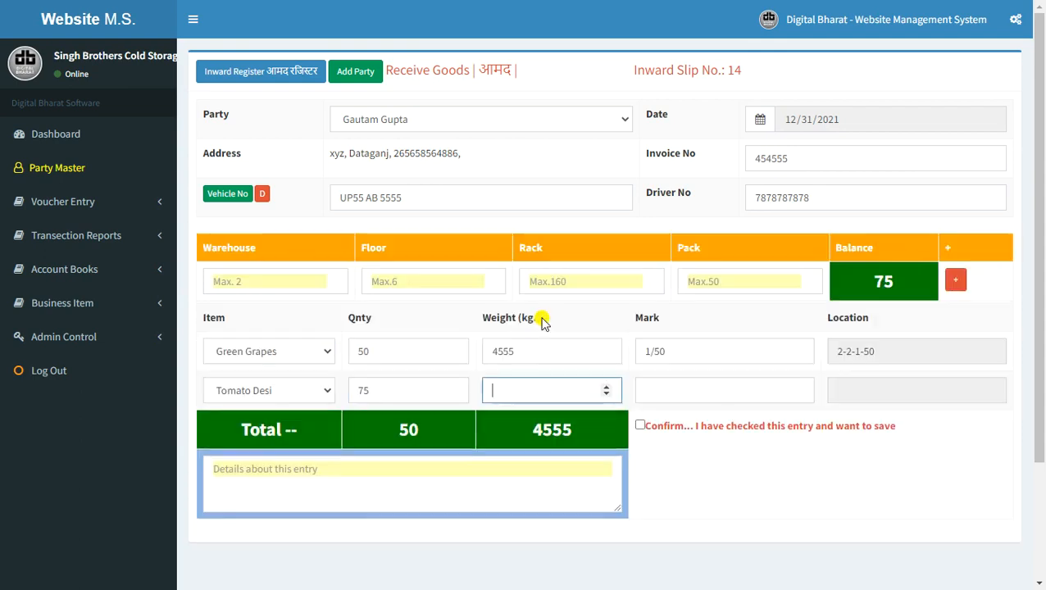
pyautogui.write('4554')
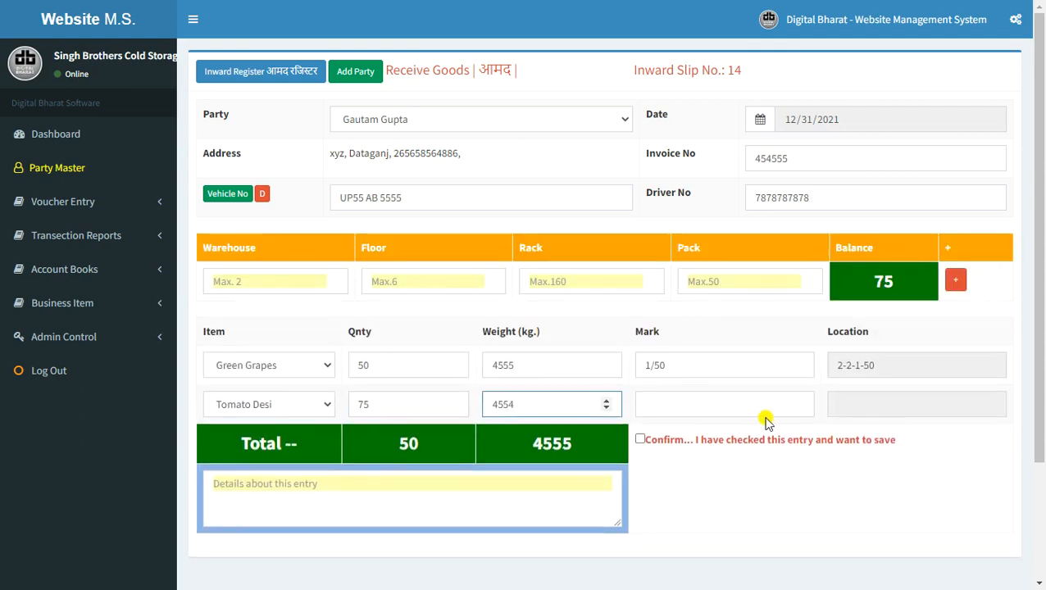
pyautogui.click(741, 405)
pyautogui.write('1/75')
# Step: Allocate 50 packs of Tomato Desi to warehouse 2, floor 2, rack 2
pyautogui.click(268, 276)
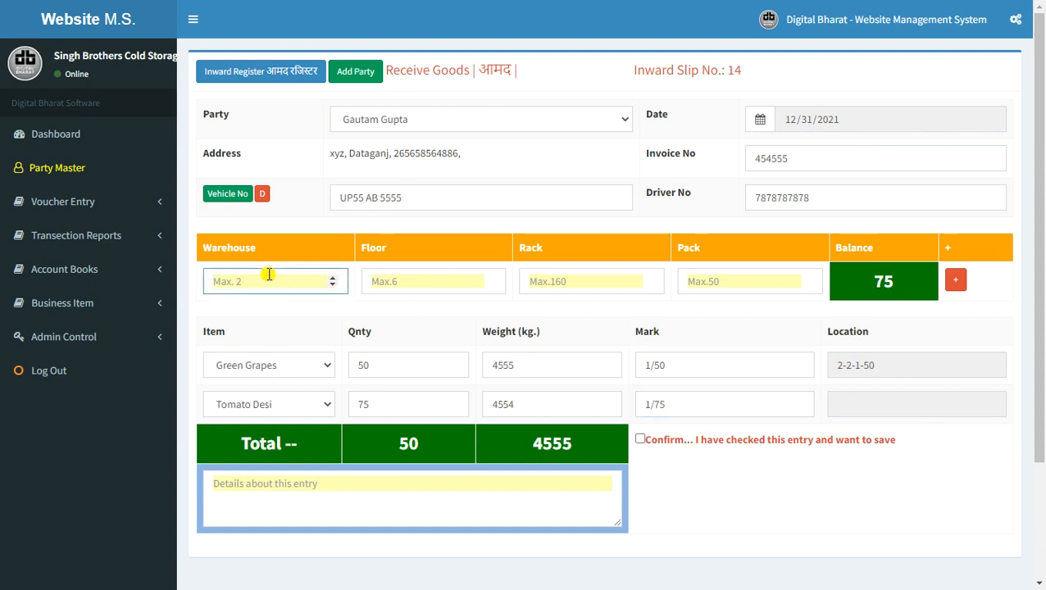
pyautogui.write('2')
pyautogui.press('Tab')
pyautogui.write('2')
pyautogui.press('Tab')
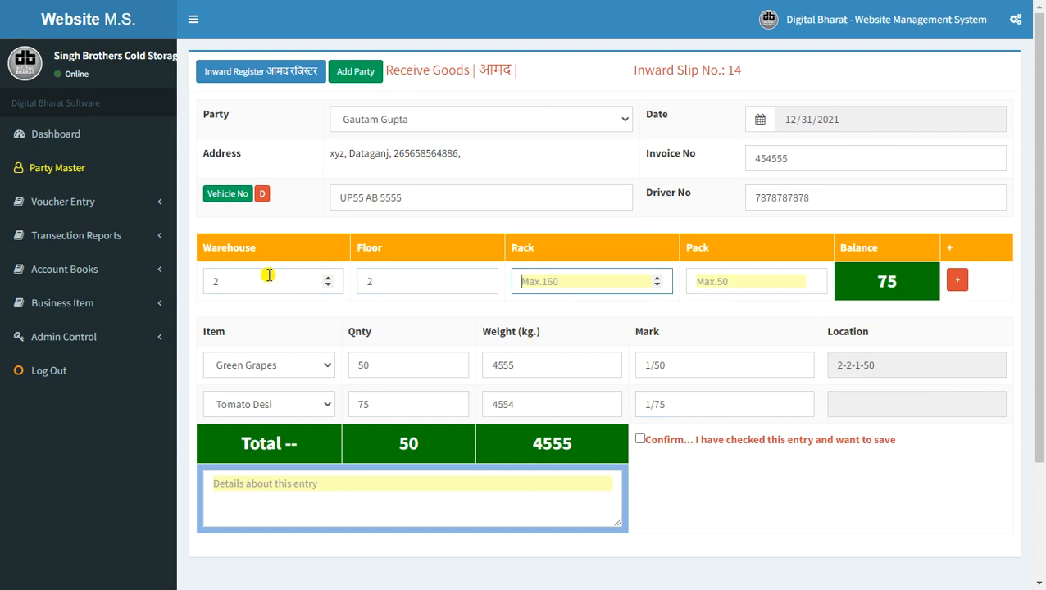
pyautogui.write('2')
pyautogui.press('Tab')
pyautogui.write('50')
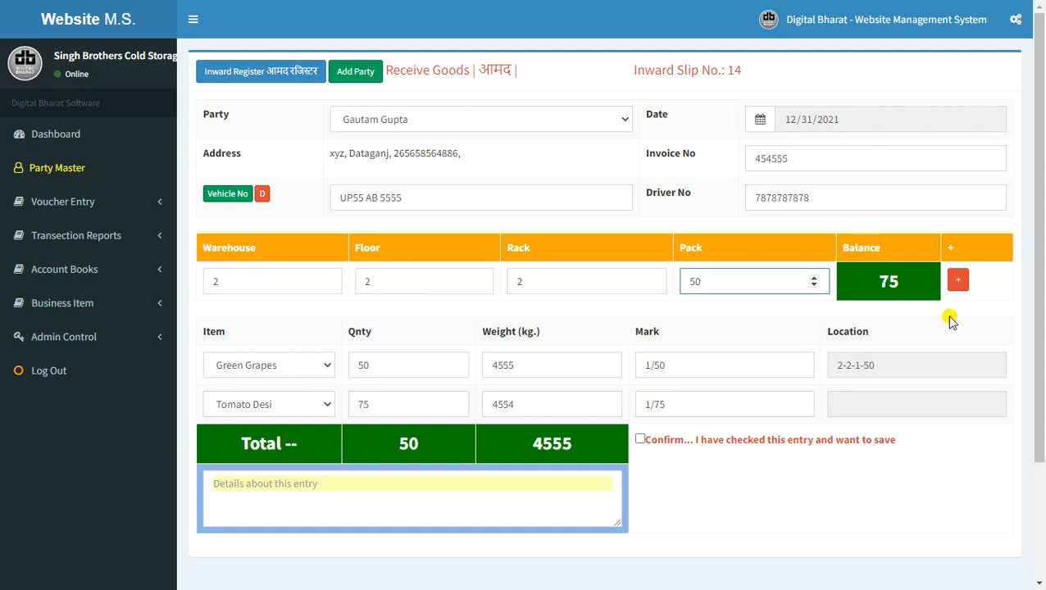
pyautogui.click(957, 281)
# Step: Allocate the remaining 25 packs of Tomato Desi to warehouse 2, floor 2, rack 3
pyautogui.write('2')
pyautogui.press('Tab')
pyautogui.write('2')
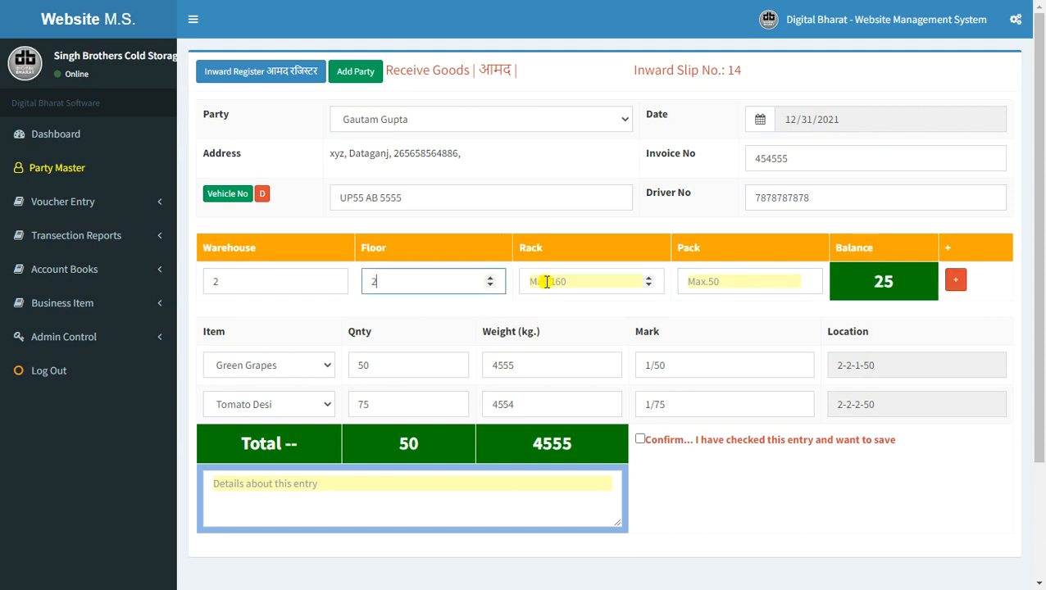
pyautogui.press('Tab')
pyautogui.write('3')
pyautogui.press('Tab')
pyautogui.write('25')
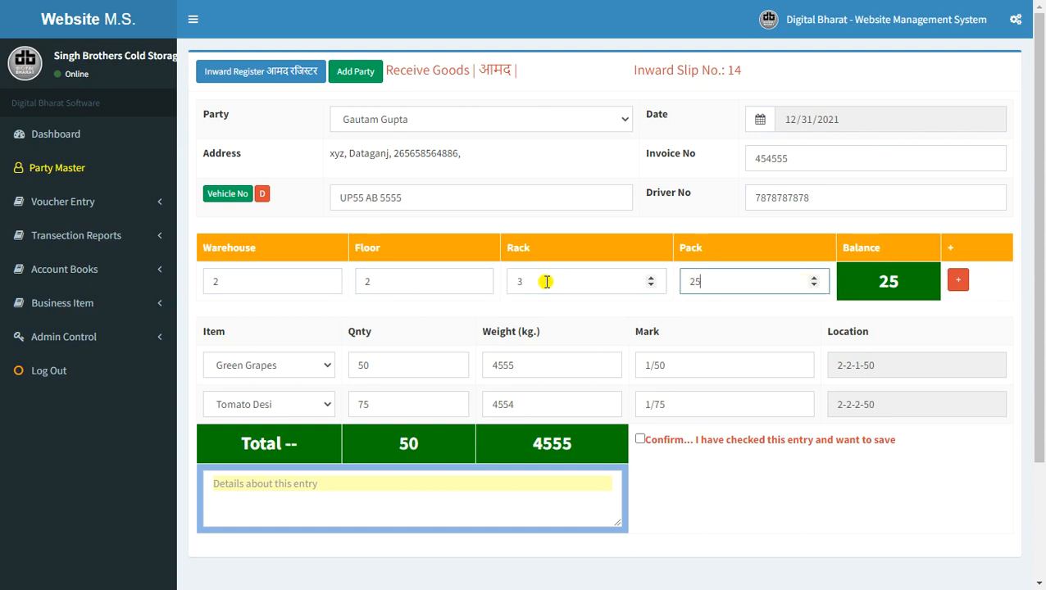
pyautogui.click(961, 280)
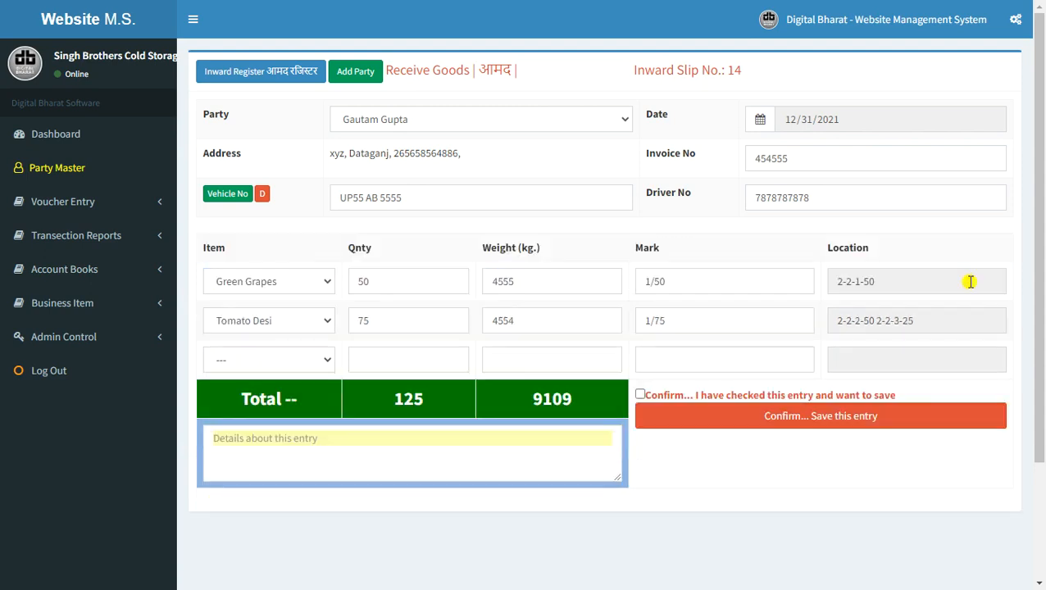
# Step: Confirm that the inward entry has been checked and save it, leaving the details note blank
pyautogui.click(641, 394)
pyautogui.click(529, 439)
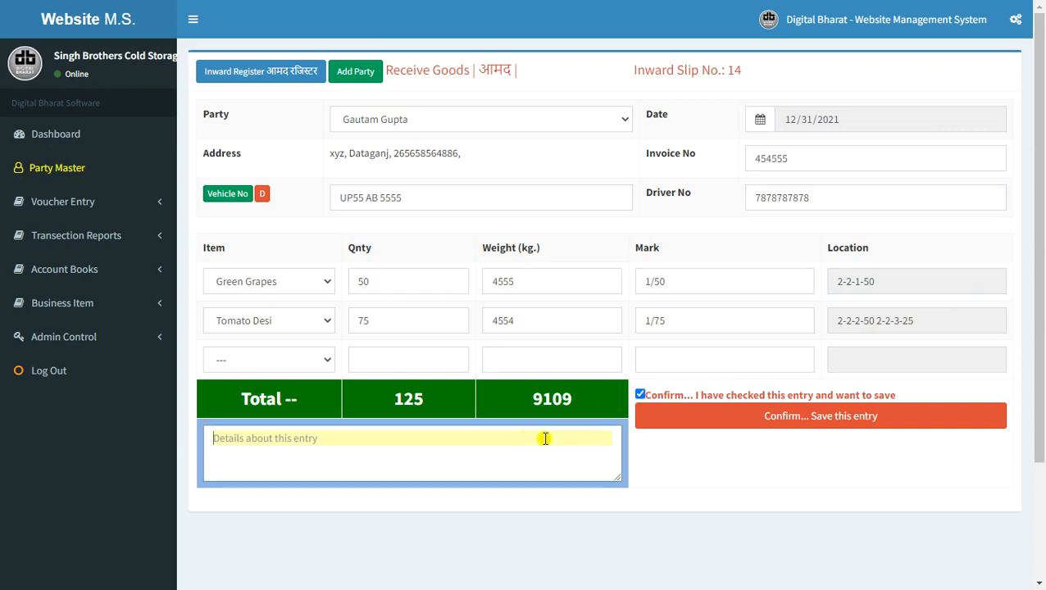
pyautogui.click(844, 430)
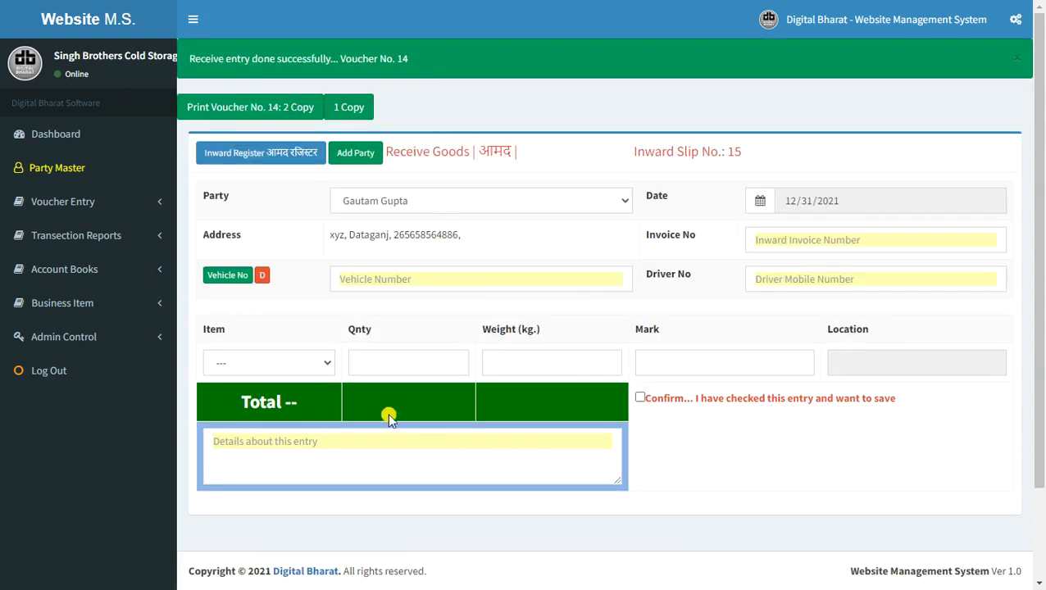
# Step: Preview the two-copy printout of voucher 14, close it and open the single-copy version enlarged
pyautogui.click(286, 110)
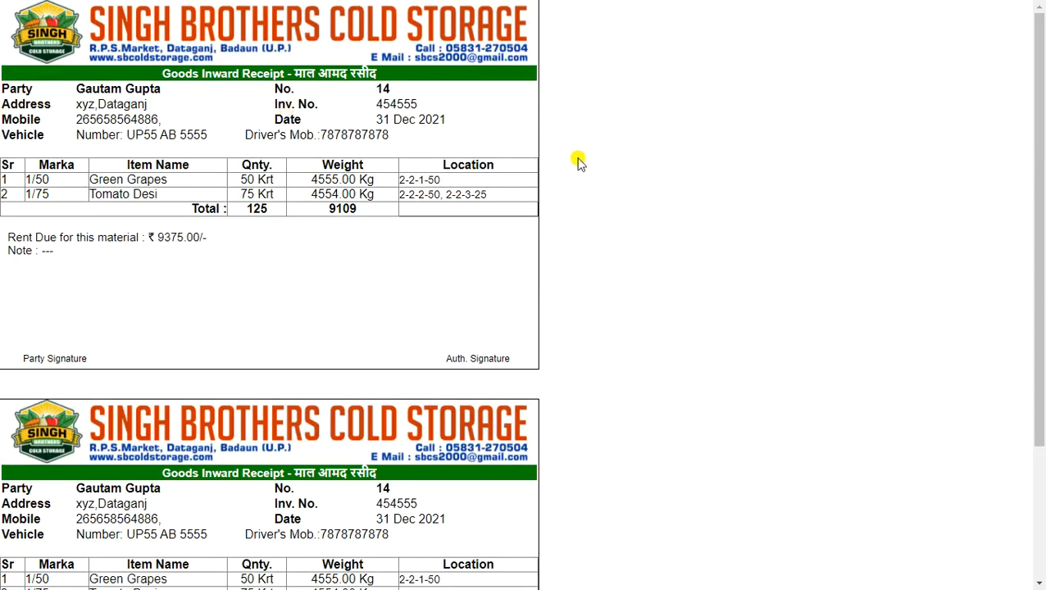
pyautogui.hotkey('ctrl', 'w')
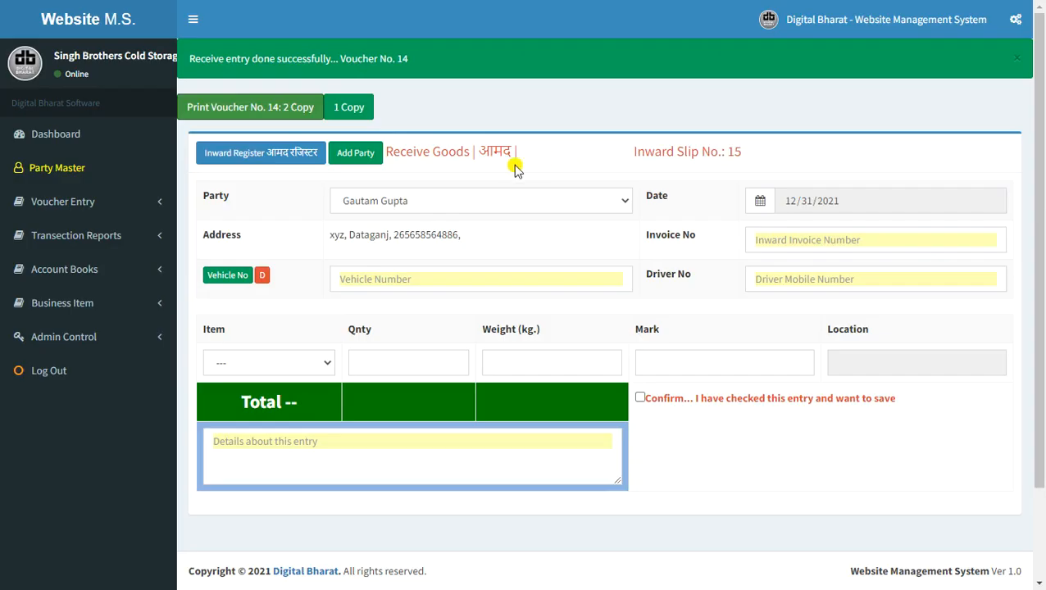
pyautogui.click(342, 103)
pyautogui.hotkey('ctrl', '+')
pyautogui.hotkey('ctrl', '+')
pyautogui.hotkey('ctrl', '+')
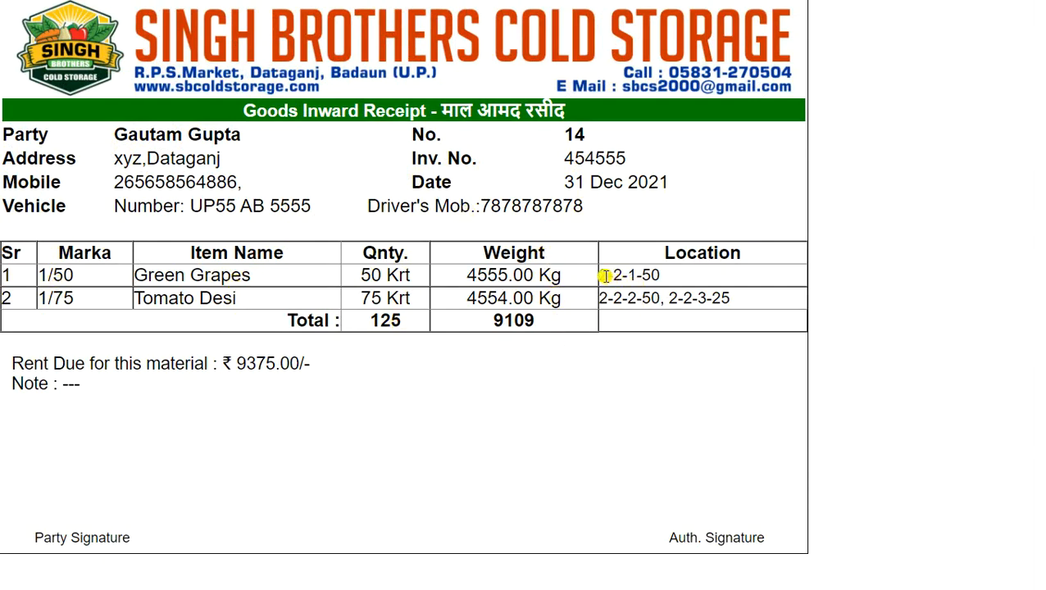
# Step: Examine the location codes of both items and the rent due on the goods inward receipt
pyautogui.moveTo(604, 276); pyautogui.dragTo(665, 279)
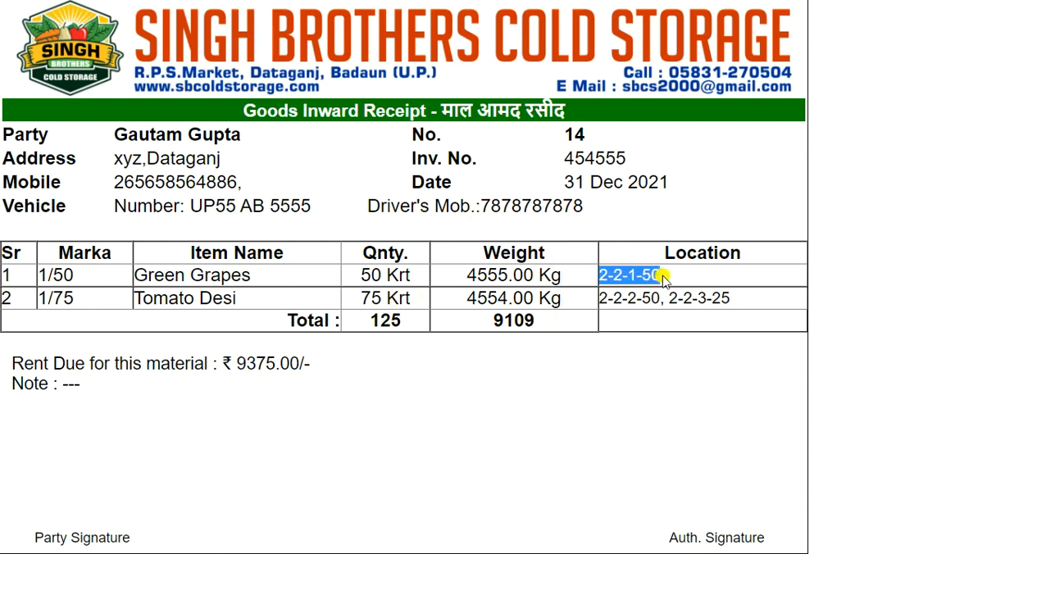
pyautogui.click(664, 279)
pyautogui.doubleClick(604, 278)
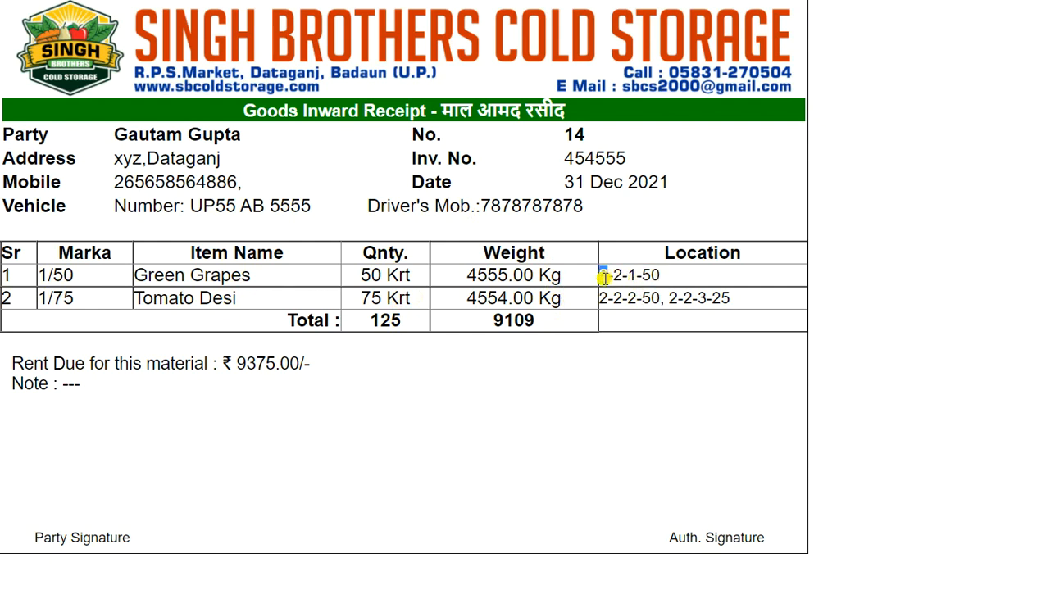
pyautogui.doubleClick(616, 277)
pyautogui.doubleClick(633, 277)
pyautogui.doubleClick(654, 276)
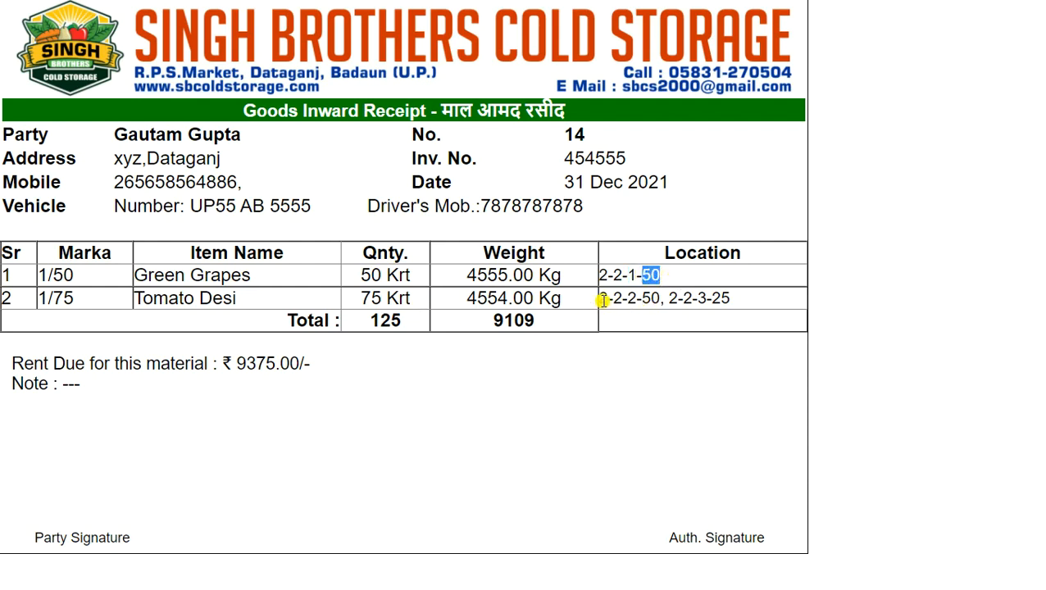
pyautogui.doubleClick(650, 299)
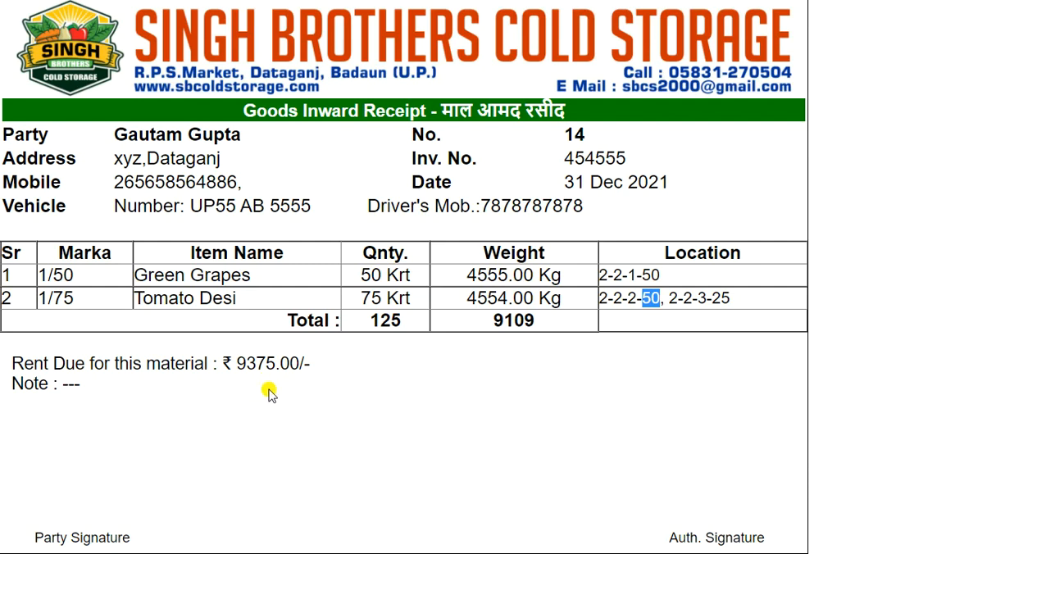
pyautogui.moveTo(237, 366); pyautogui.dragTo(301, 364)
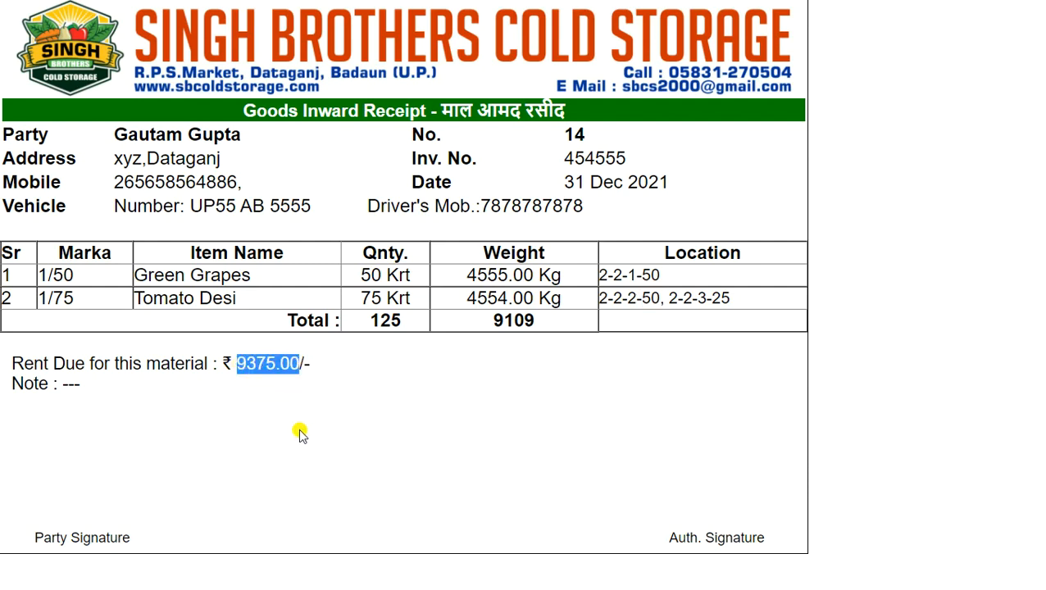
# Step: Close the goods inward receipt and return to the master admin dashboard
pyautogui.hotkey('ctrl', '0')
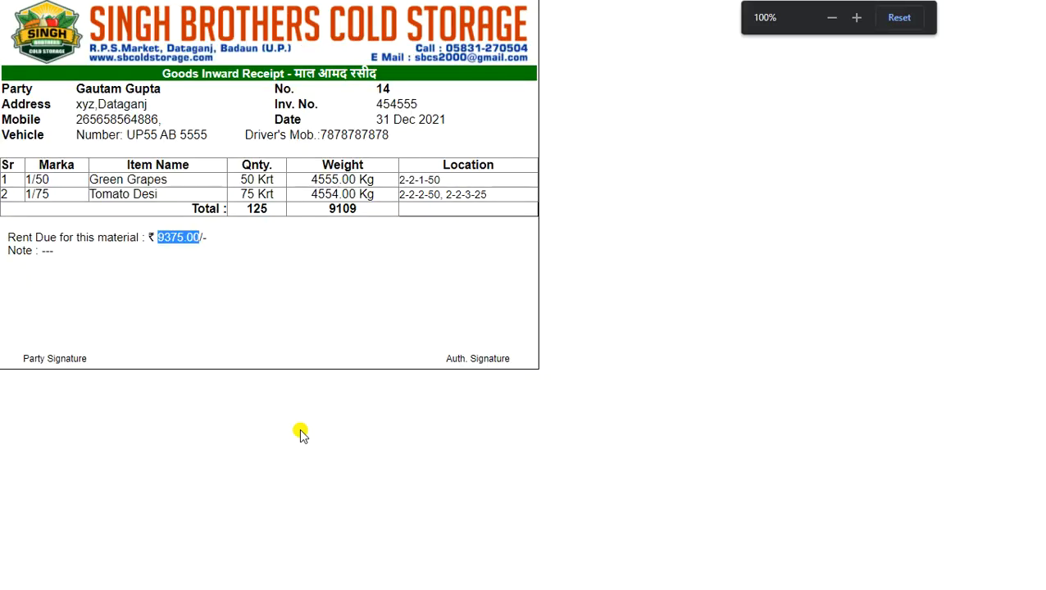
pyautogui.hotkey('ctrl', 'w')
pyautogui.hotkey('alt', 'Tab')
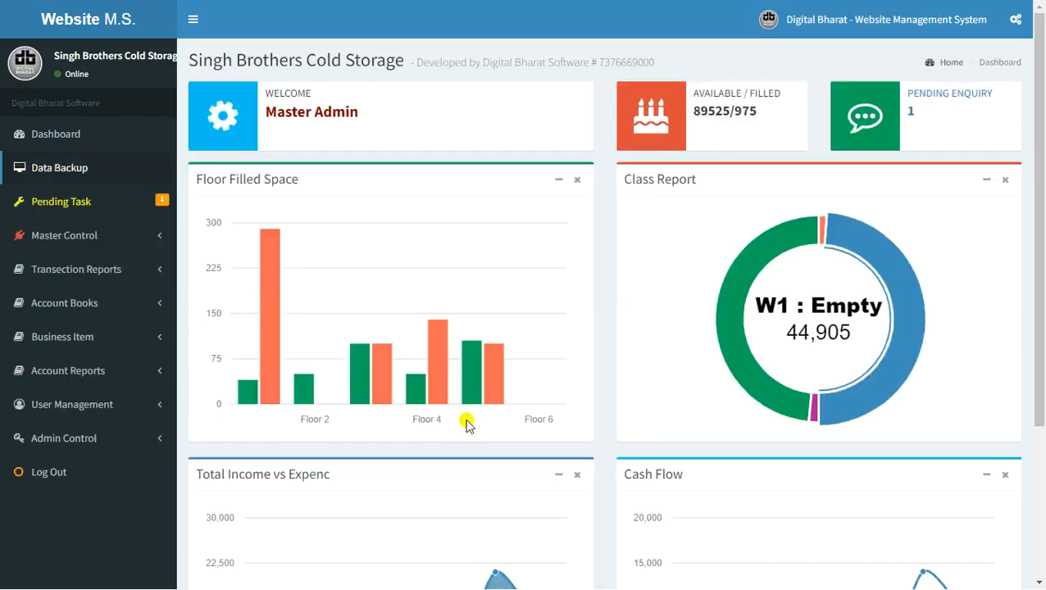
# Step: Refresh the dashboard and review the updated space figures, Class Report chart and Floor Filled Space chart
pyautogui.press('F5')
pyautogui.moveTo(336, 418)
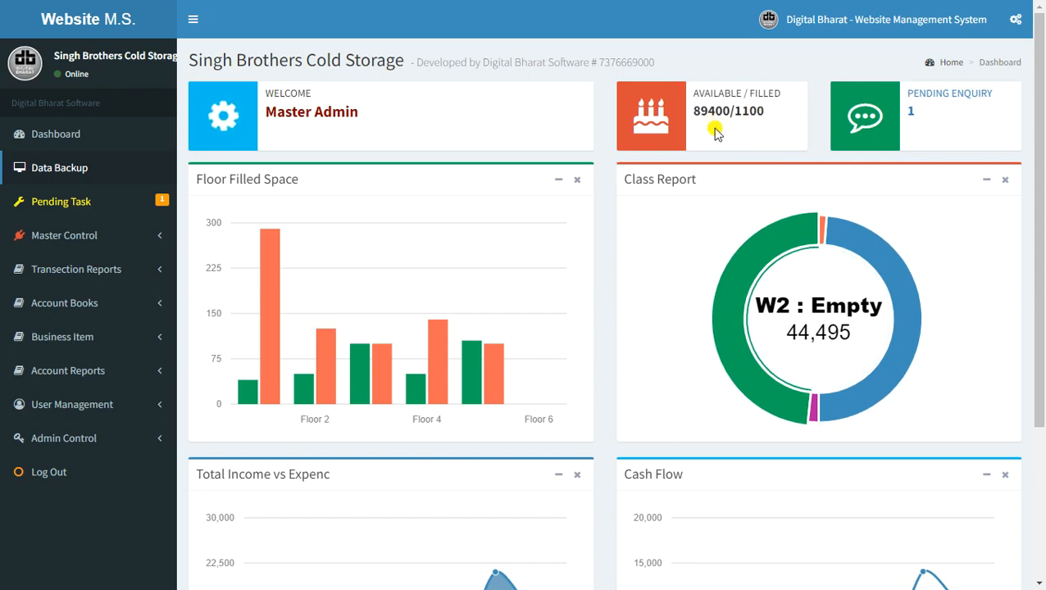
pyautogui.moveTo(811, 407)
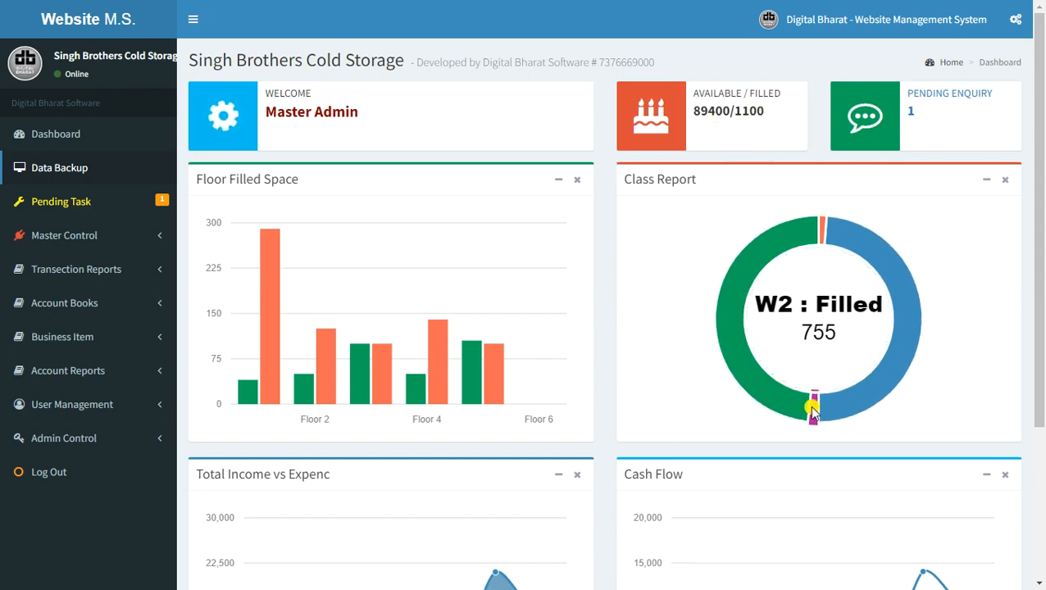
pyautogui.moveTo(323, 368)
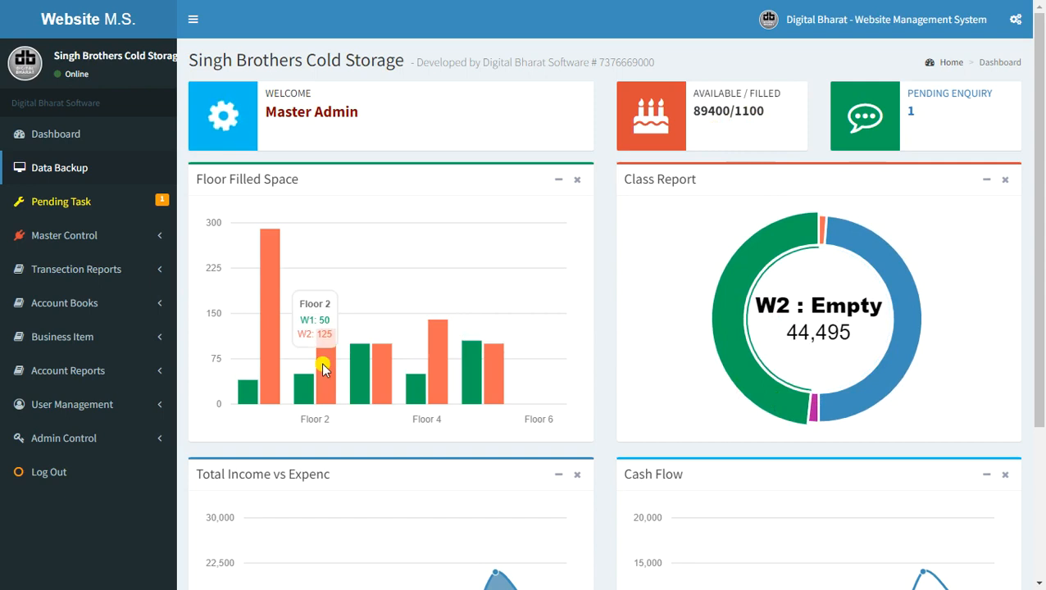
pyautogui.moveTo(549, 395)
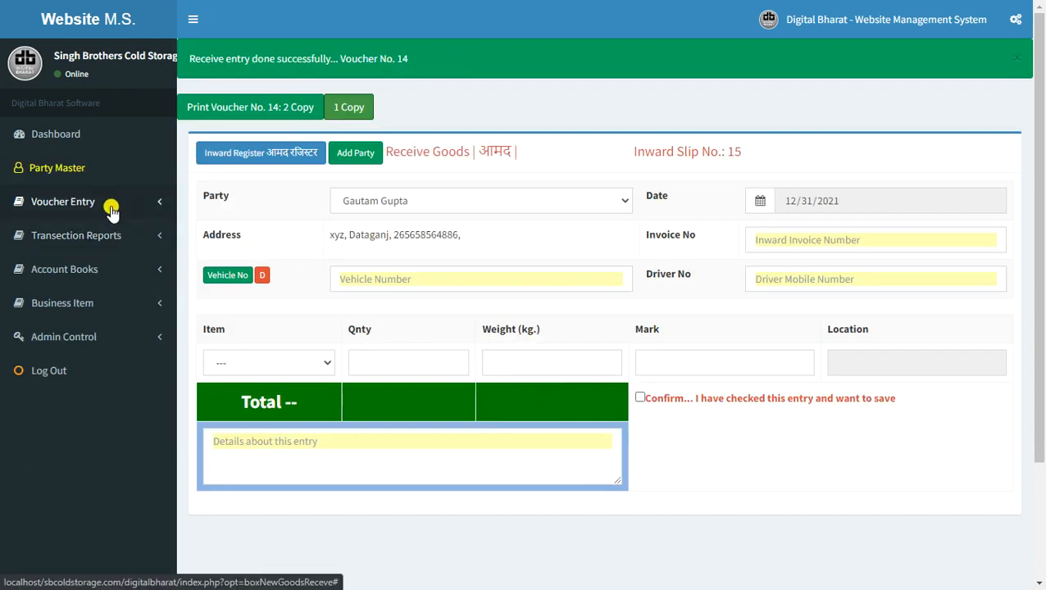
# Step: Start a goods outward entry for the same party as the inward voucher and check its status
pyautogui.click(110, 211)
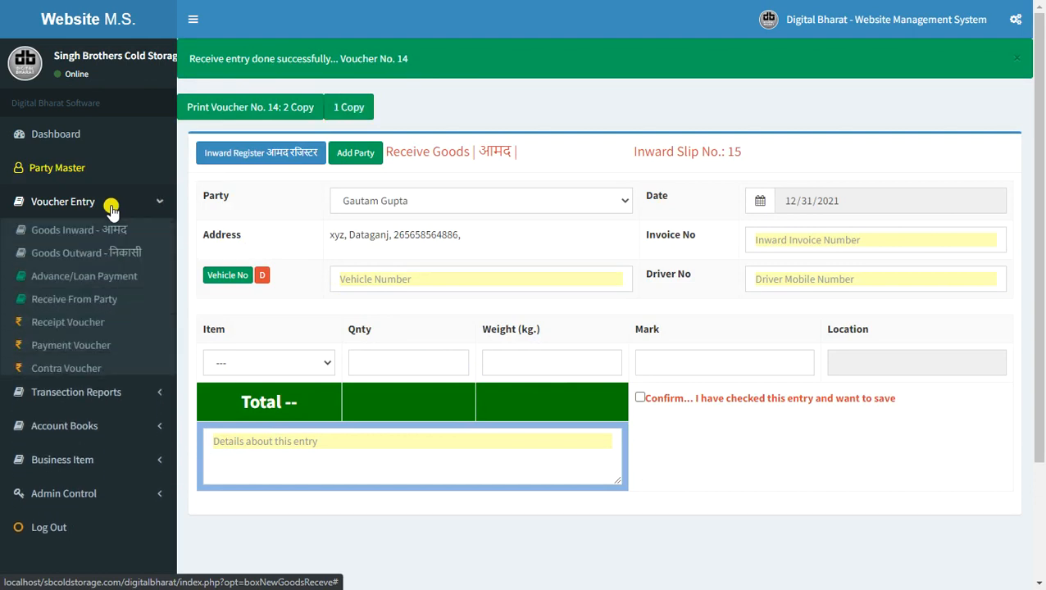
pyautogui.click(117, 256)
pyautogui.click(481, 110)
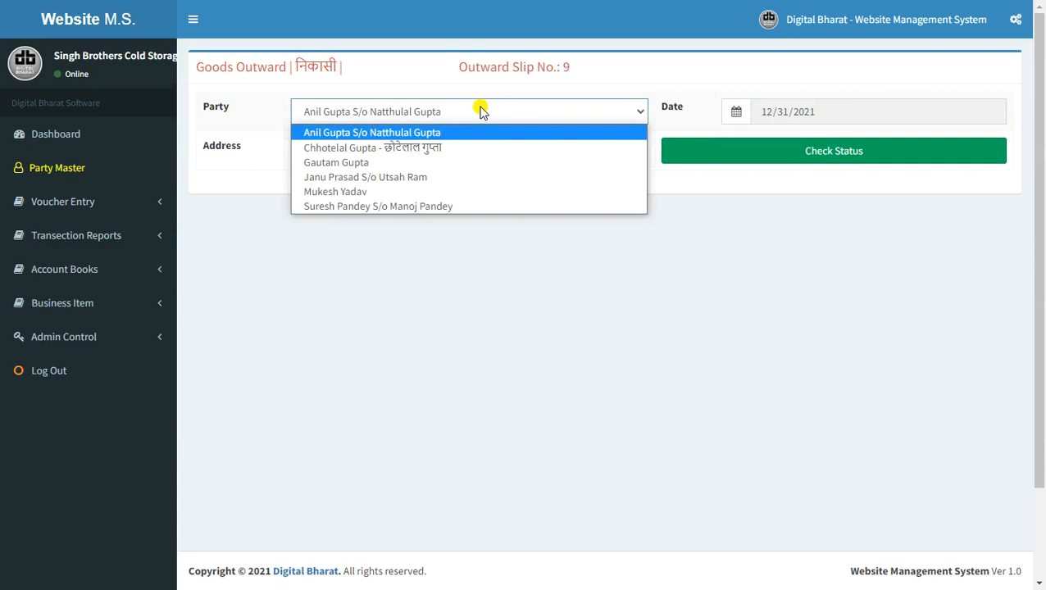
pyautogui.click(466, 161)
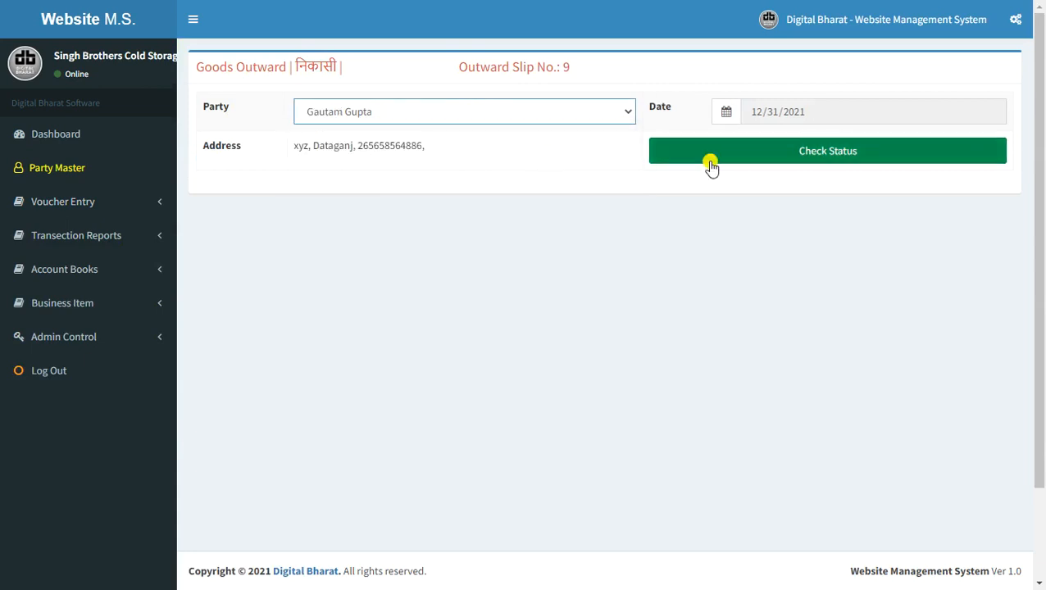
pyautogui.click(793, 154)
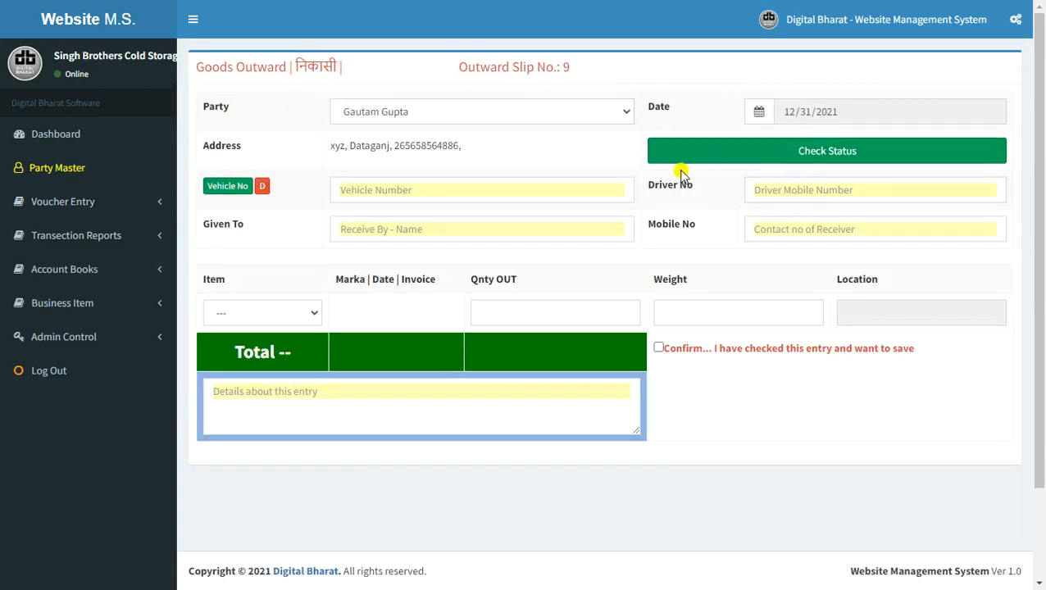
# Step: Fill in the default vehicle and driver details, and enter the receiver's name and mobile number
pyautogui.click(244, 187)
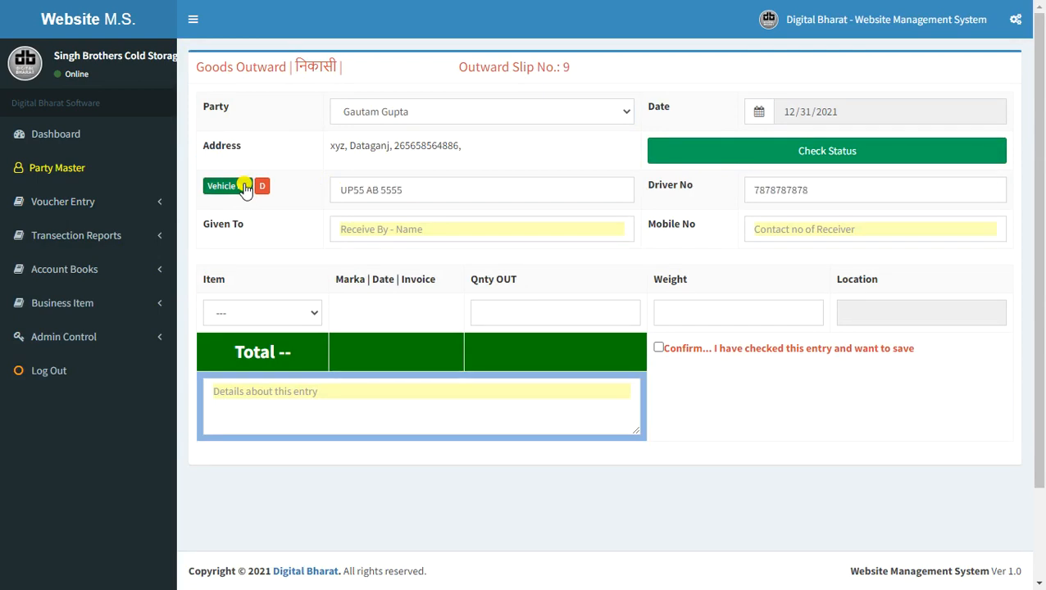
pyautogui.click(390, 229)
pyautogui.click(476, 210)
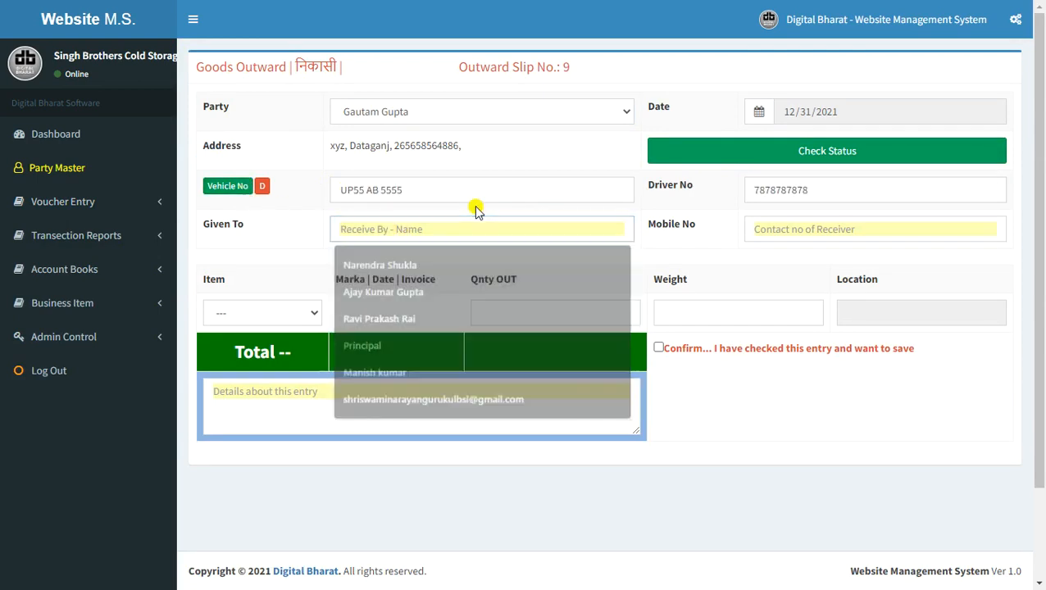
pyautogui.click(474, 230)
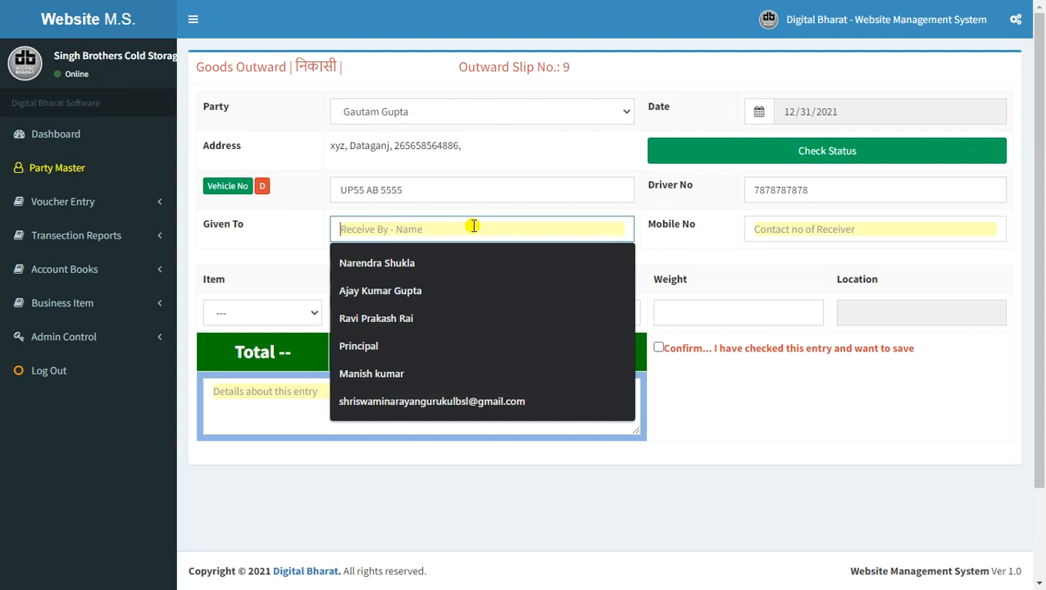
pyautogui.write('Pramod')
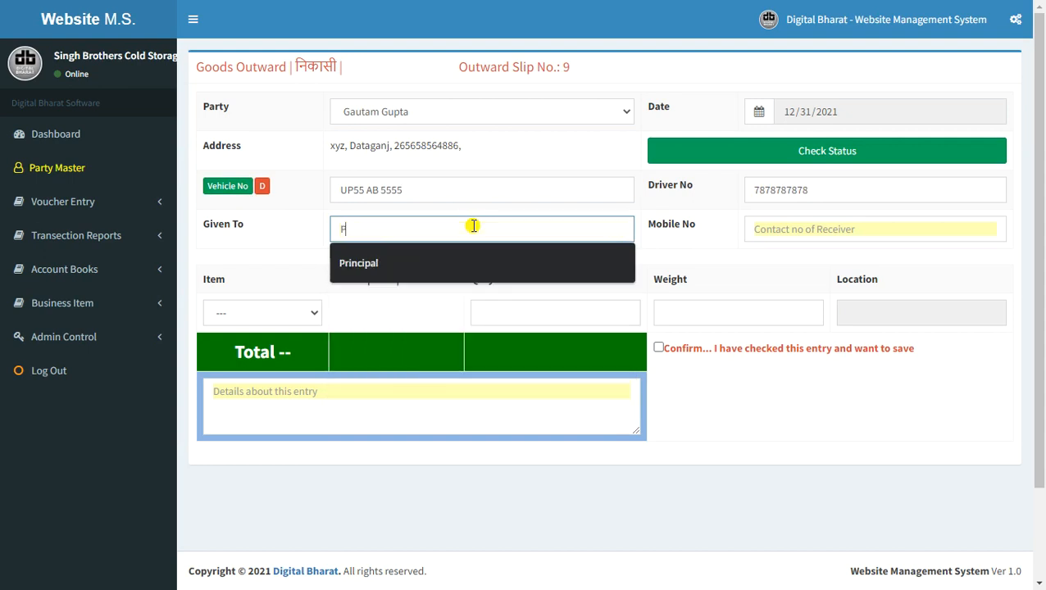
pyautogui.click(862, 234)
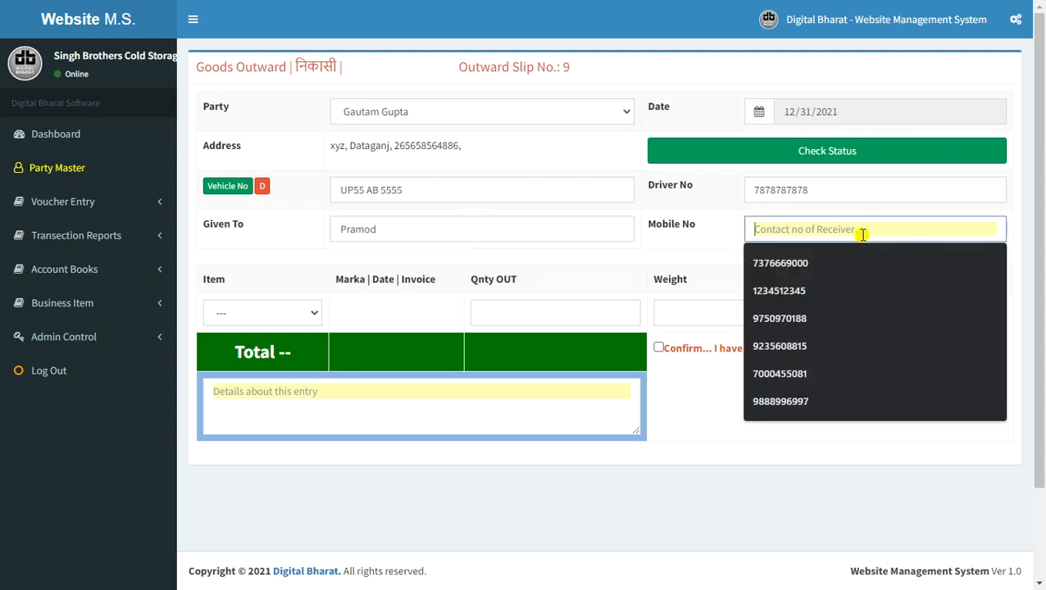
pyautogui.click(840, 290)
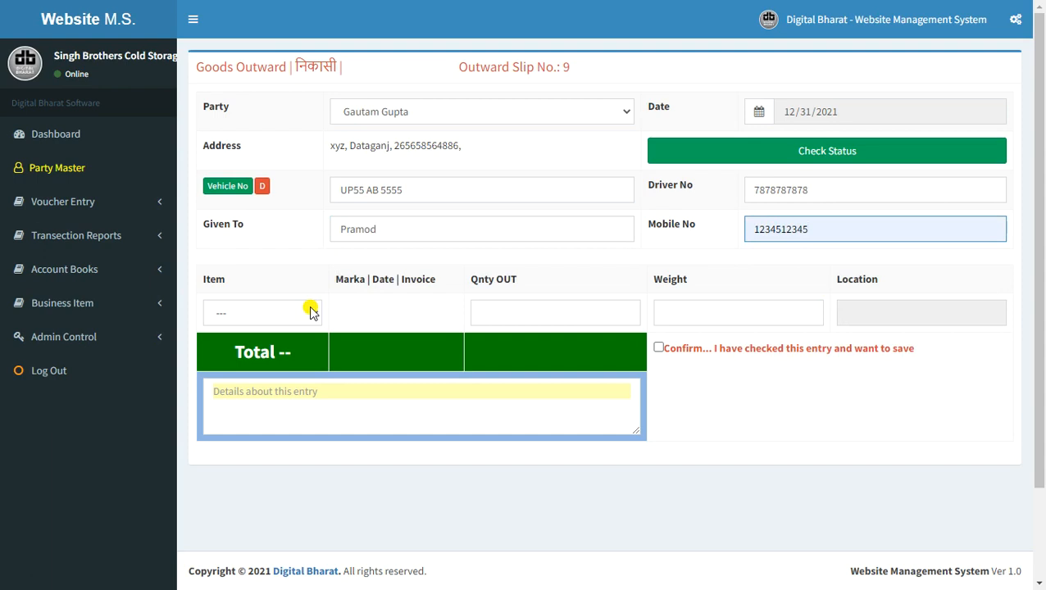
# Step: Enter Tomato Desi from lot 1/100 of inward voucher 13 with an outward quantity of 25 and weight 2500
pyautogui.click(310, 310)
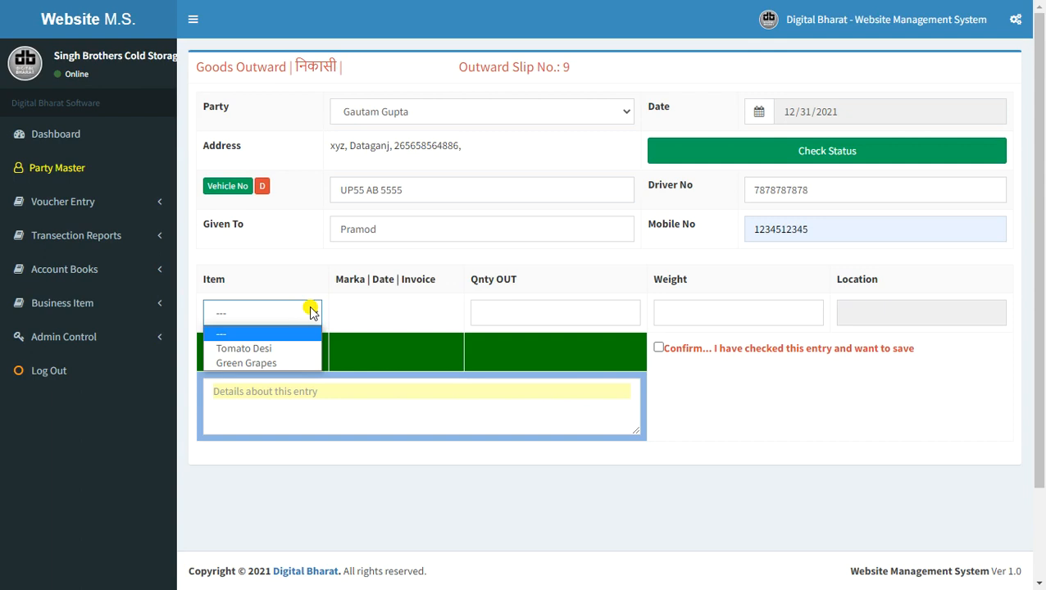
pyautogui.click(260, 351)
pyautogui.click(394, 316)
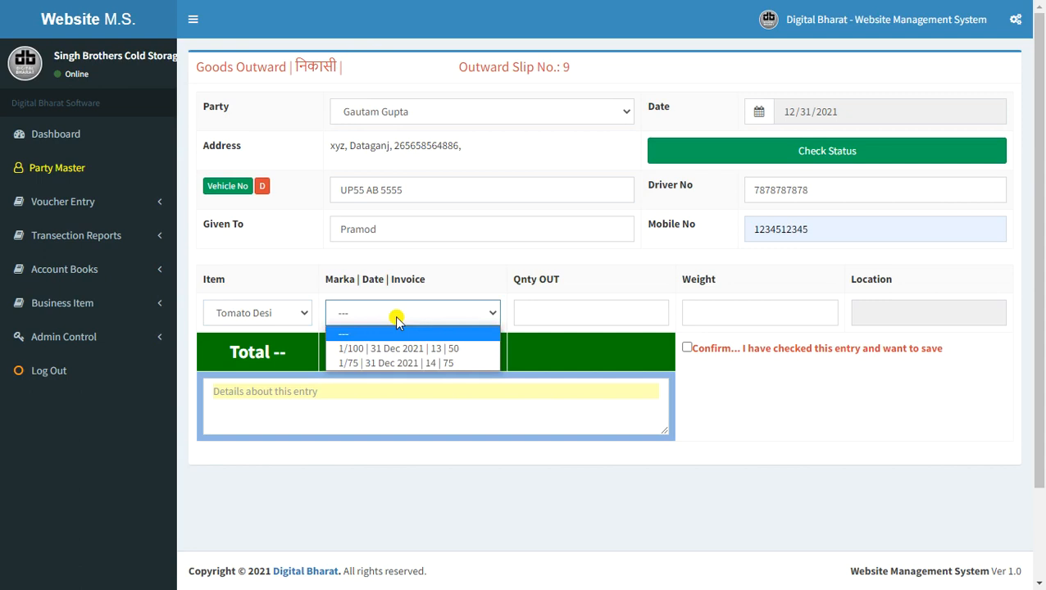
pyautogui.click(449, 349)
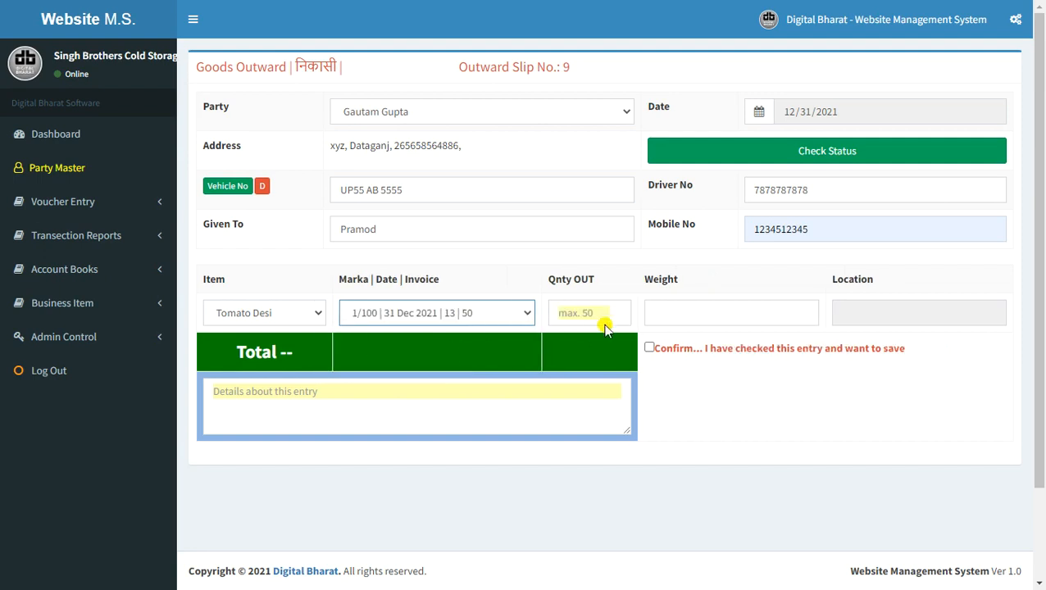
pyautogui.click(574, 306)
pyautogui.write('25')
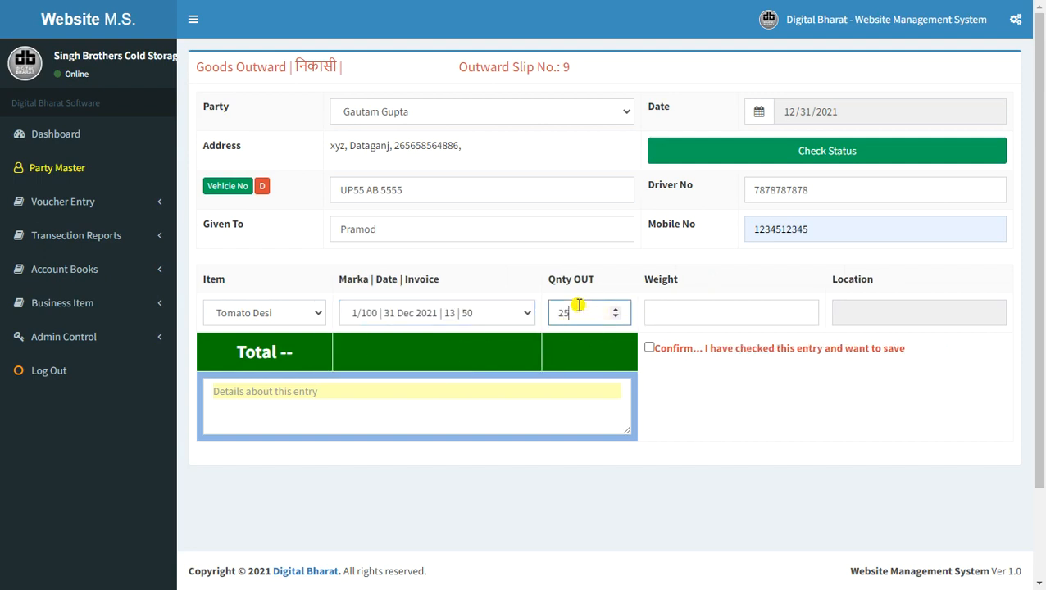
pyautogui.click(722, 310)
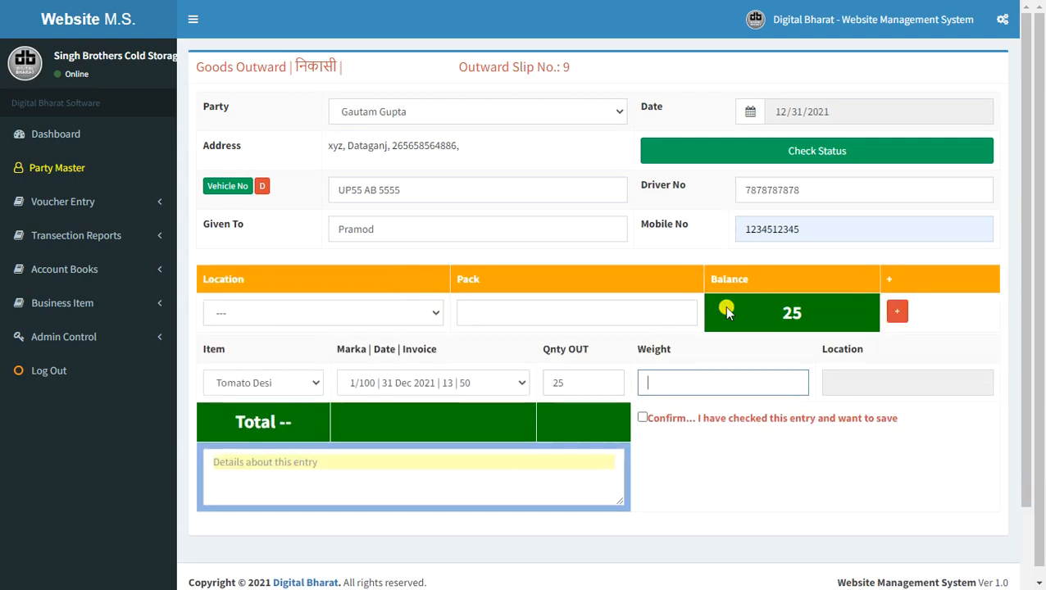
pyautogui.write('2500')
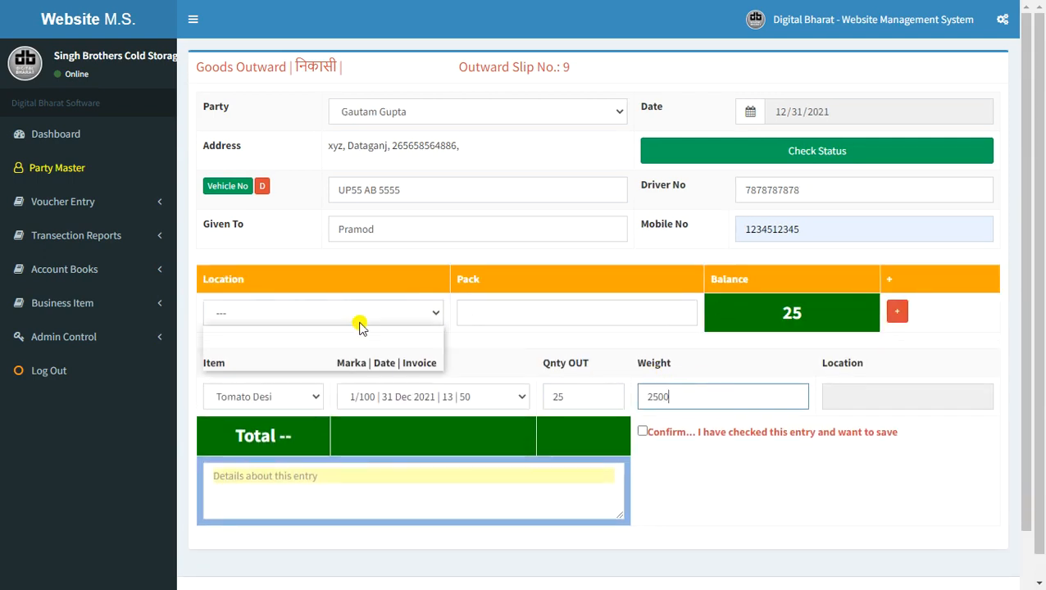
# Step: Allocate the 25 Tomato Desi packs to location 1-4-3 and add the location to the row
pyautogui.click(358, 320)
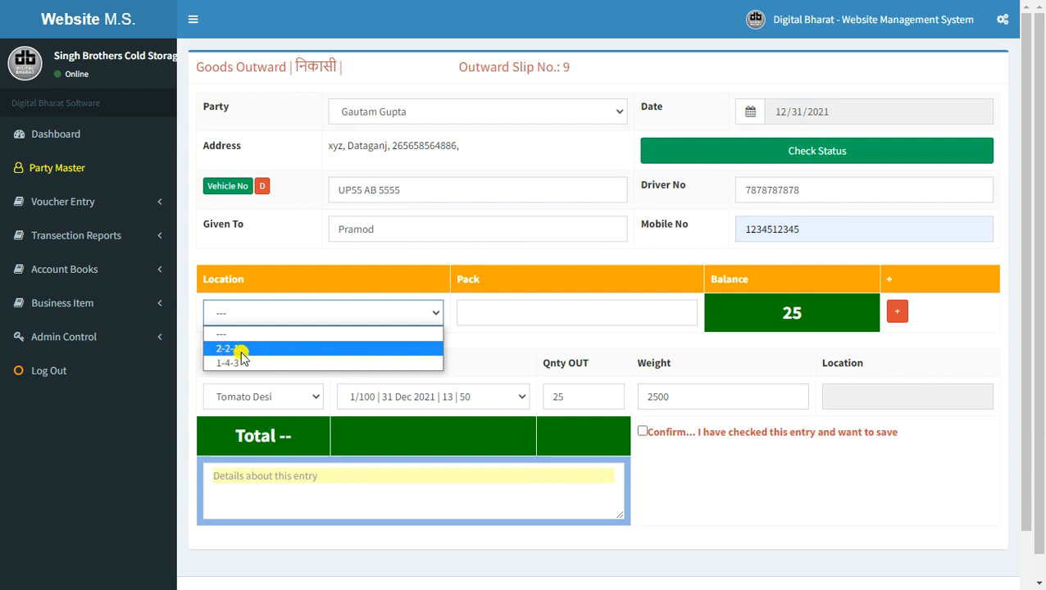
pyautogui.click(240, 354)
pyautogui.click(527, 314)
pyautogui.click(410, 316)
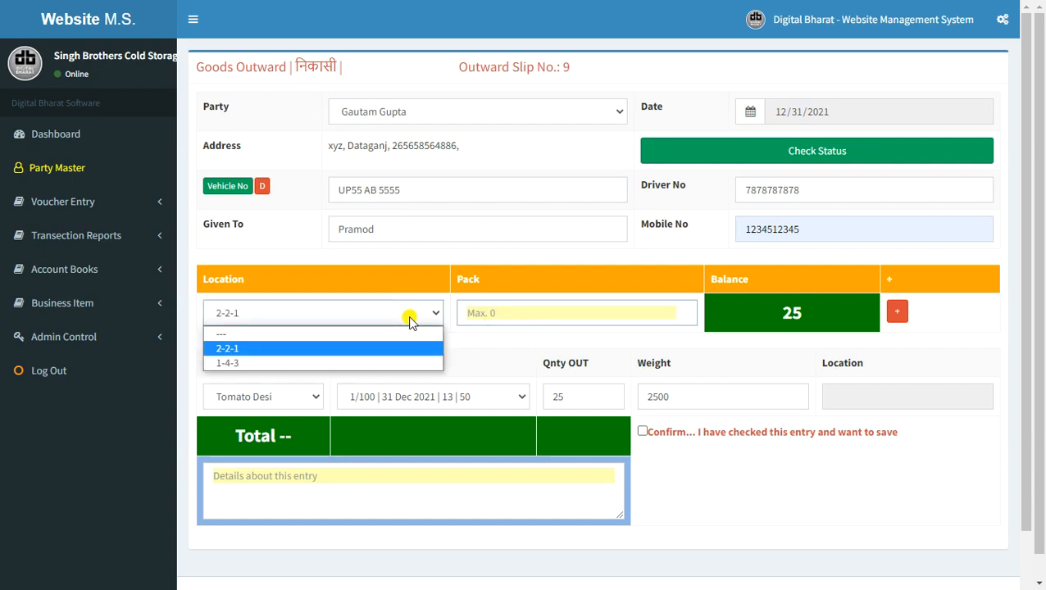
pyautogui.click(248, 364)
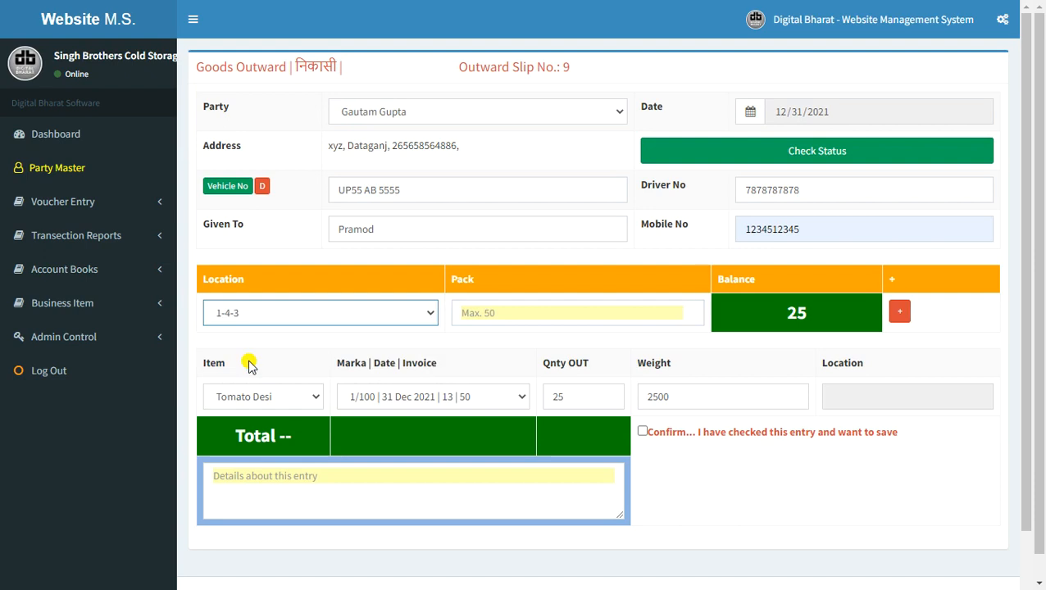
pyautogui.click(458, 319)
pyautogui.write('25')
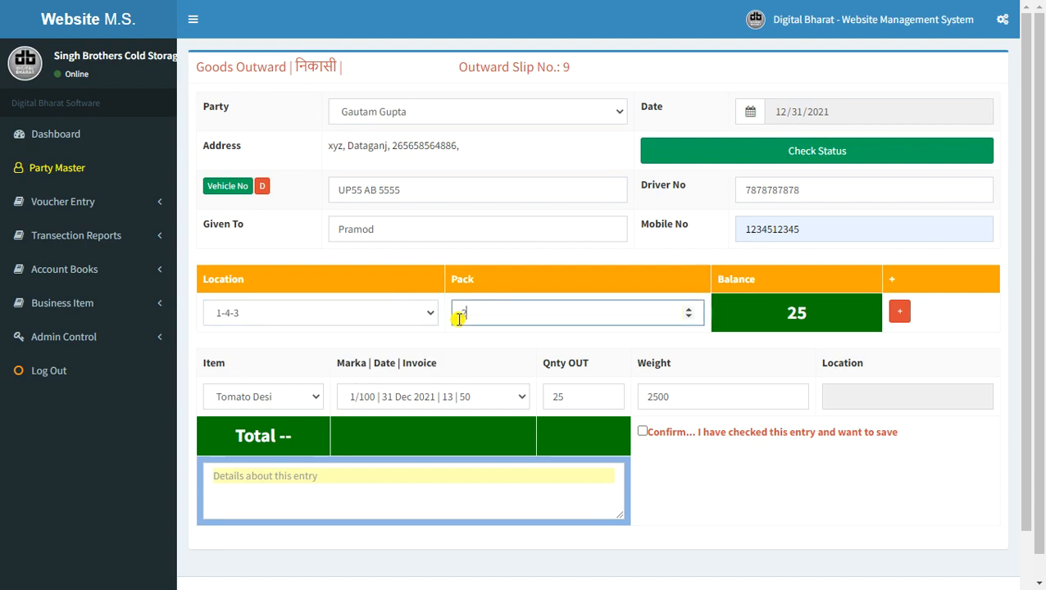
pyautogui.press('Tab')
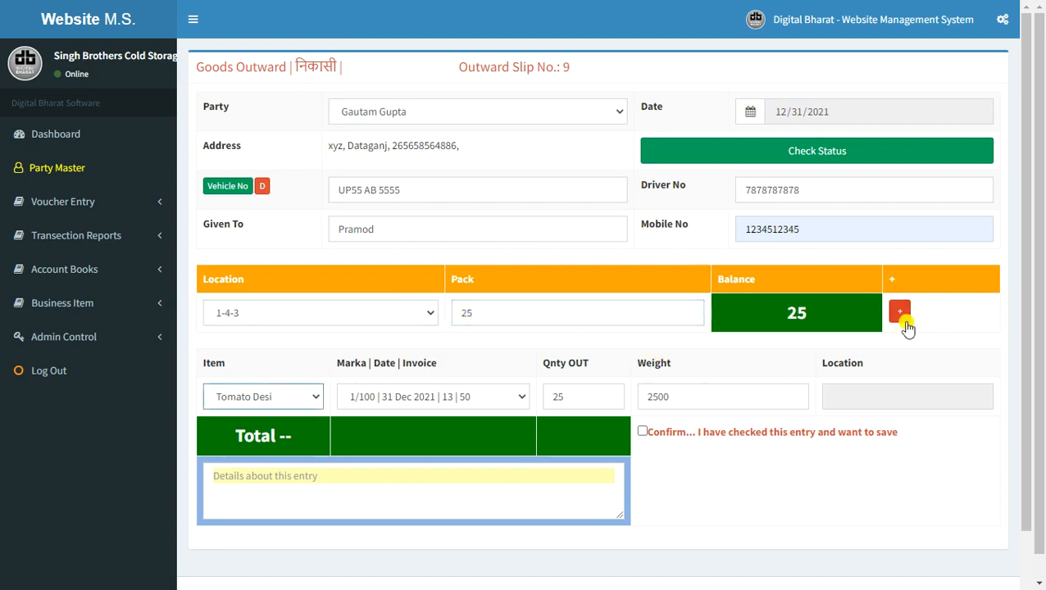
pyautogui.click(900, 313)
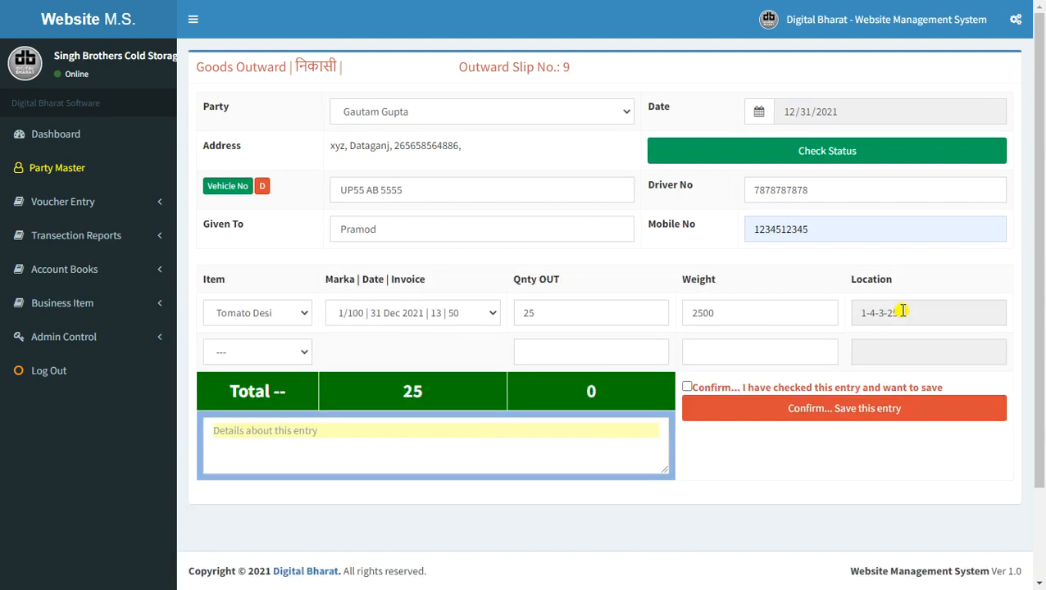
# Step: Enter Green Grapes from lot 1/50 of inward voucher 14 as the second item with an outward quantity of 10
pyautogui.click(234, 352)
pyautogui.click(252, 403)
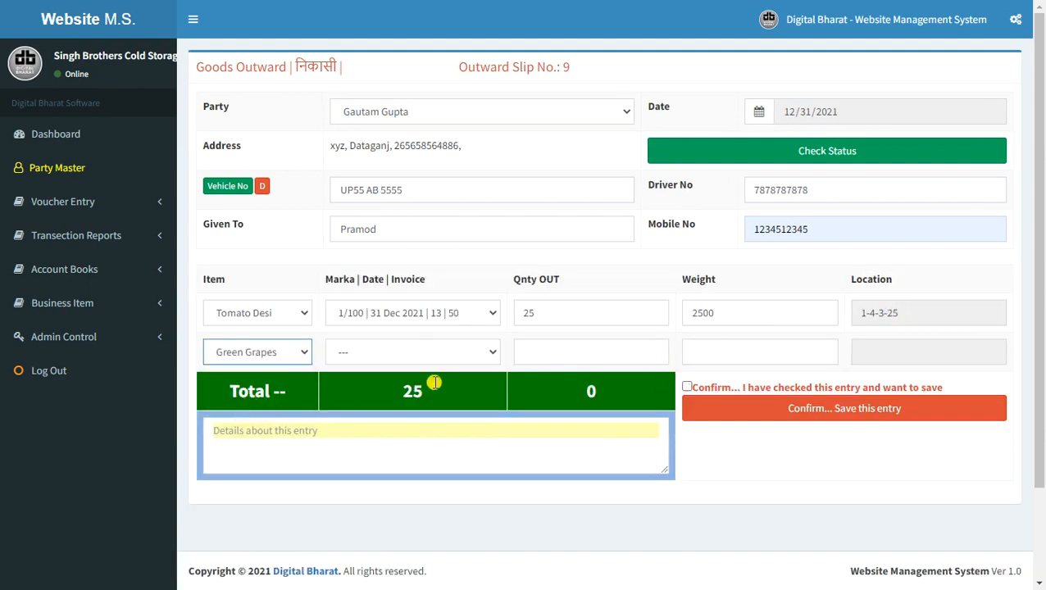
pyautogui.click(421, 351)
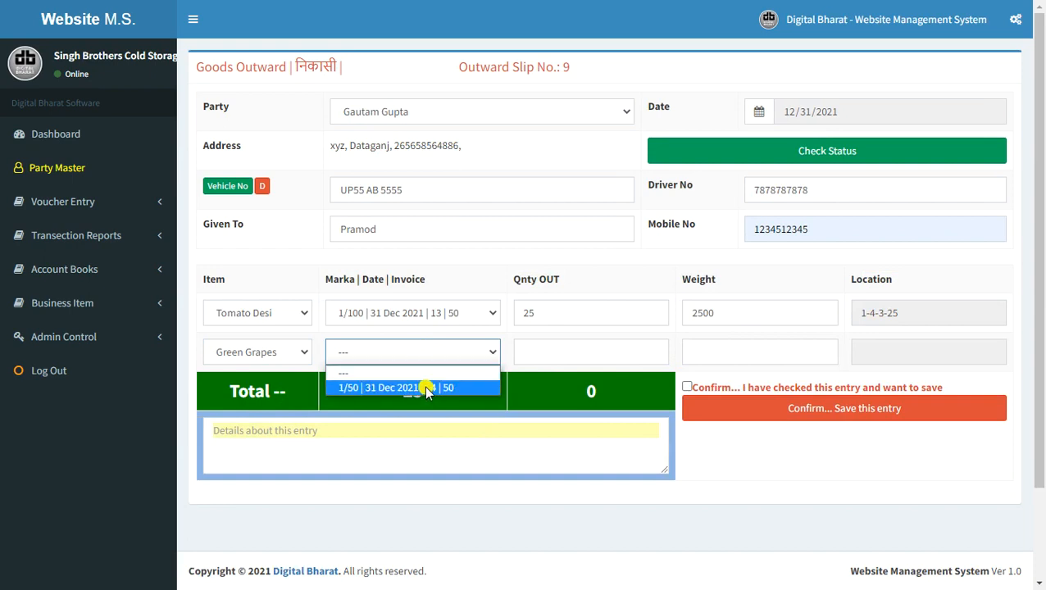
pyautogui.click(426, 388)
pyautogui.click(564, 352)
pyautogui.write('10')
pyautogui.press('Tab')
# Step: Allocate the 10 Green Grapes packs to location 2-2-1, then confirm the outward entry as checked and save it
pyautogui.click(348, 315)
pyautogui.click(350, 349)
pyautogui.click(562, 319)
pyautogui.write('1')
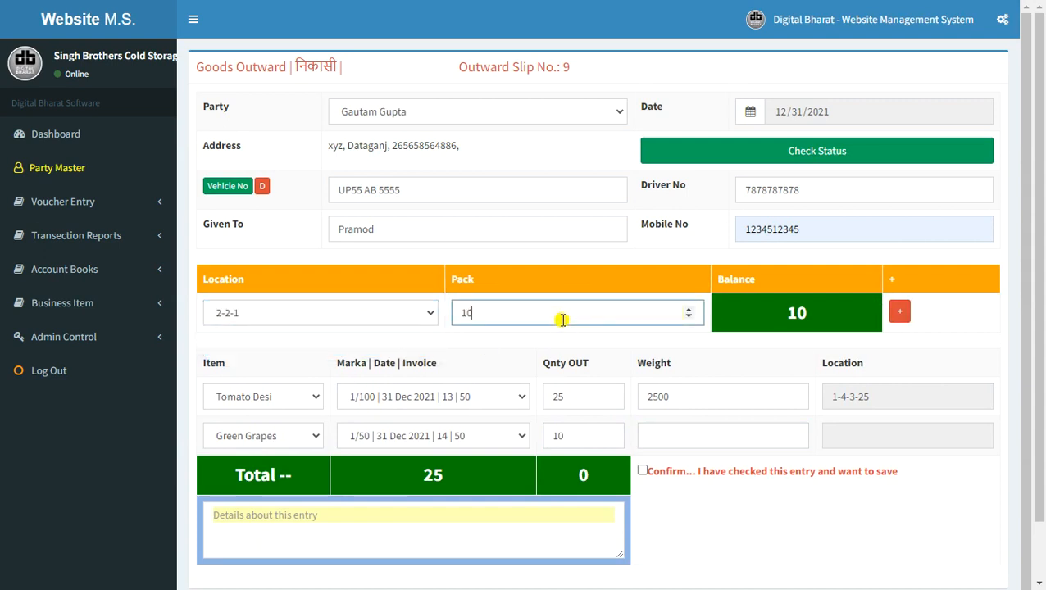
pyautogui.click(899, 312)
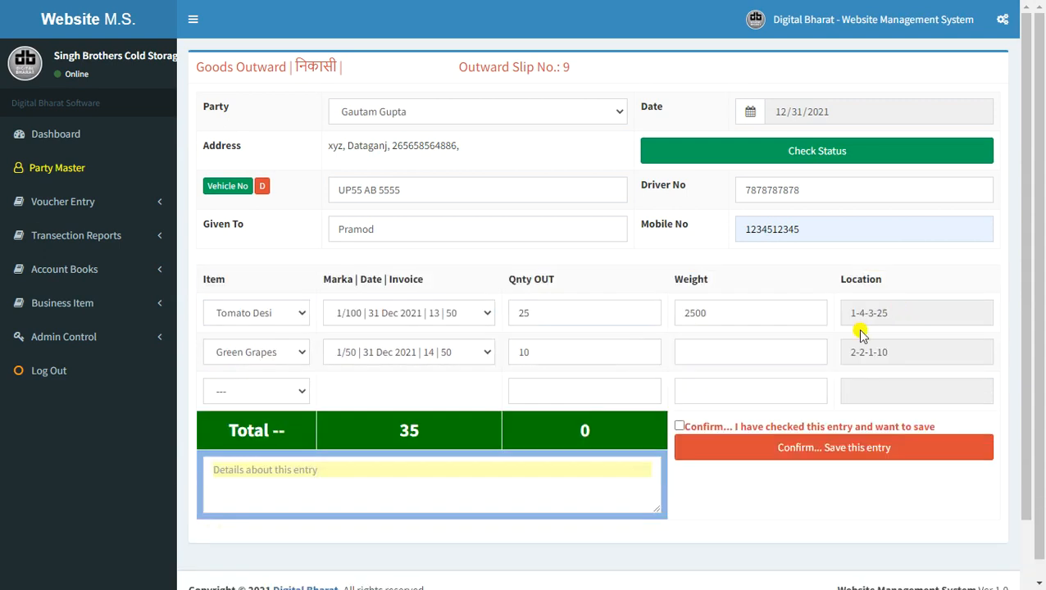
pyautogui.click(683, 428)
pyautogui.click(793, 447)
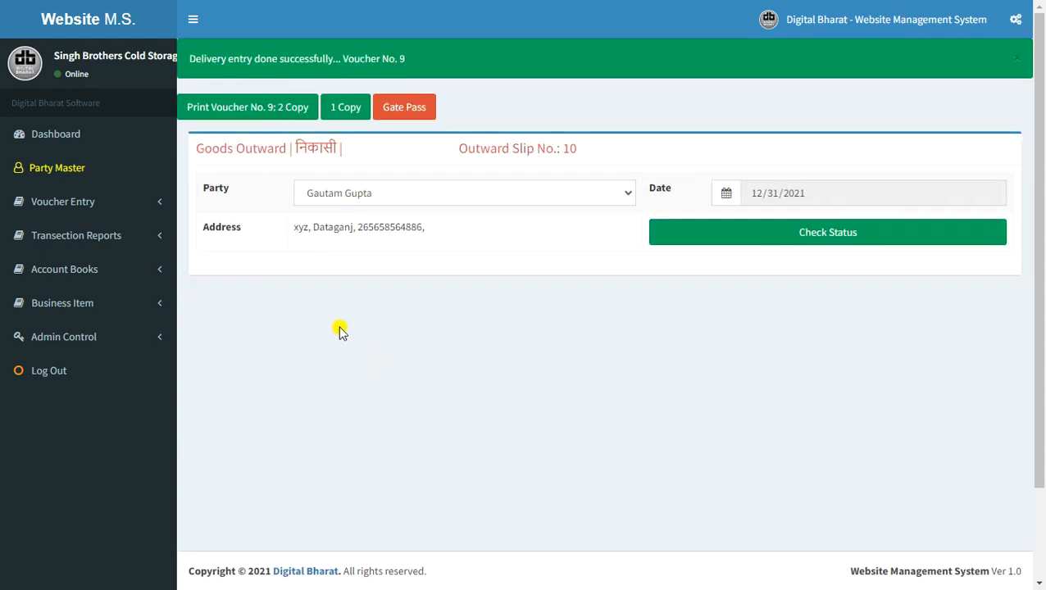
# Step: Preview the two-copy printout of outward voucher 9 and open the single-copy version enlarged
pyautogui.click(283, 114)
pyautogui.moveTo(283, 114); pyautogui.dragTo(345, 112)
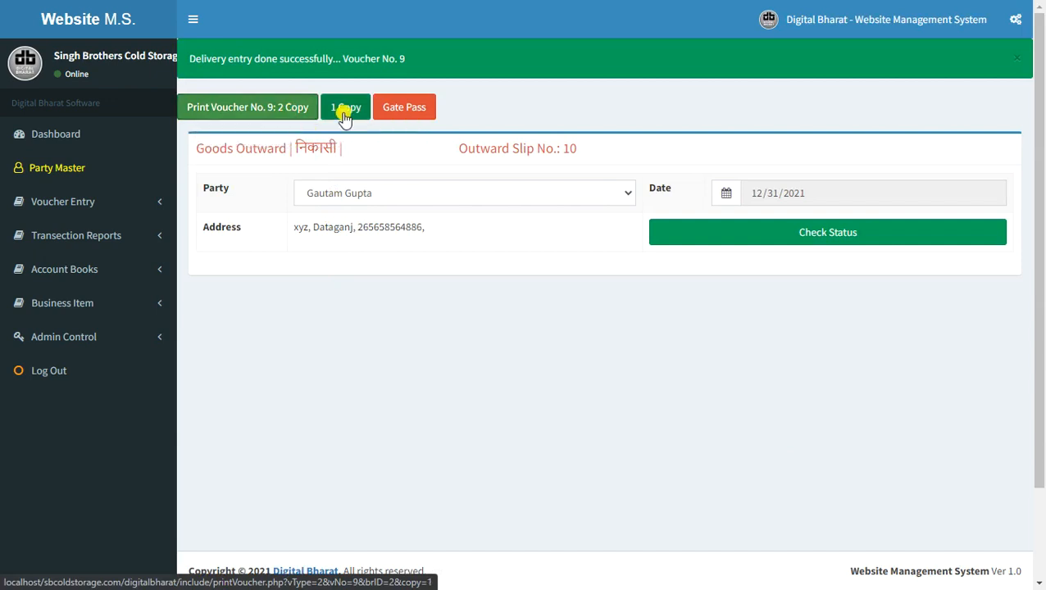
pyautogui.click(345, 108)
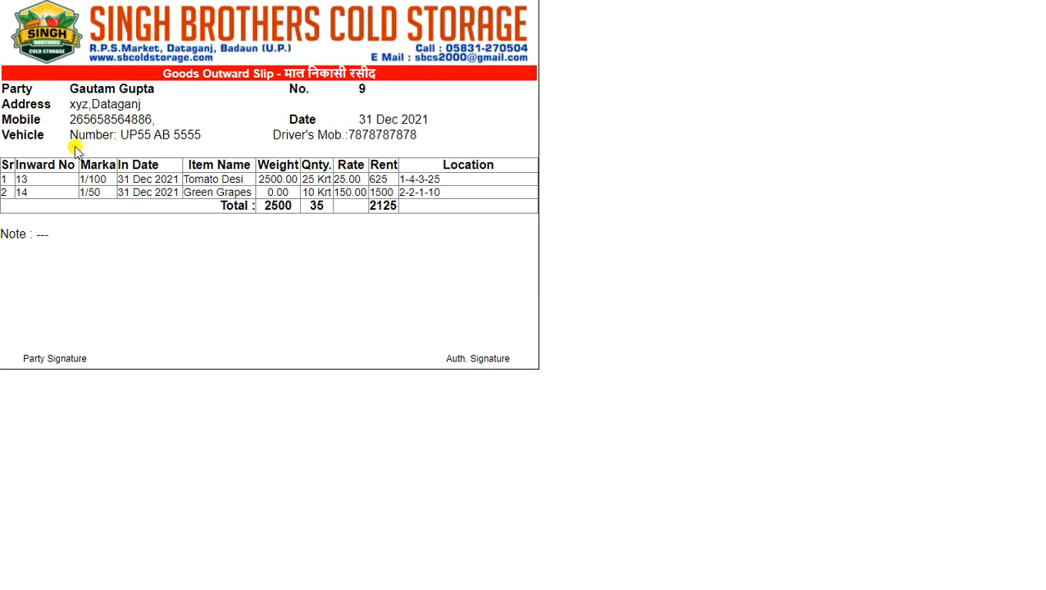
pyautogui.hotkey('ctrl', '+')
pyautogui.hotkey('ctrl', '+')
pyautogui.hotkey('ctrl', '+')
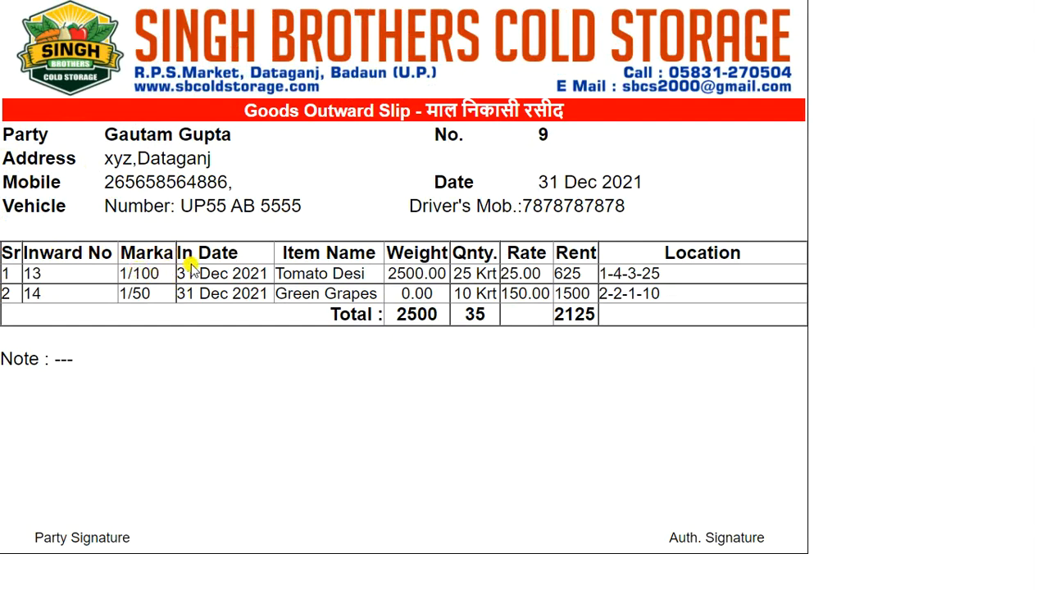
# Step: Review the item, quantity, rate and location details on outward slip 9, then view the voucher's gate pass
pyautogui.moveTo(364, 273); pyautogui.dragTo(305, 272)
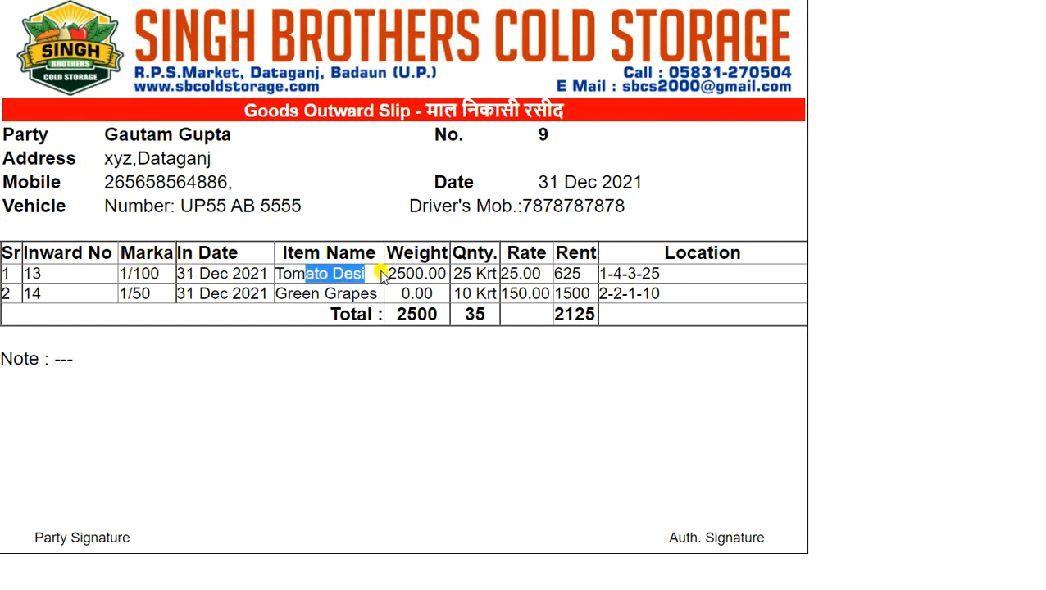
pyautogui.moveTo(453, 277); pyautogui.dragTo(529, 274)
pyautogui.click(494, 292)
pyautogui.moveTo(662, 274); pyautogui.dragTo(621, 272)
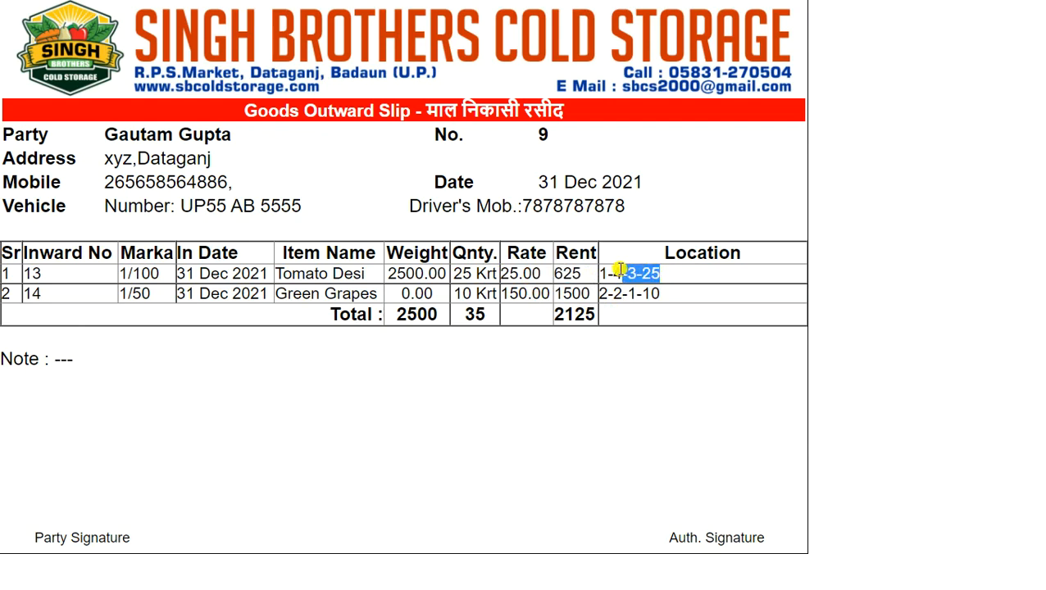
pyautogui.hotkey('ctrl', '-')
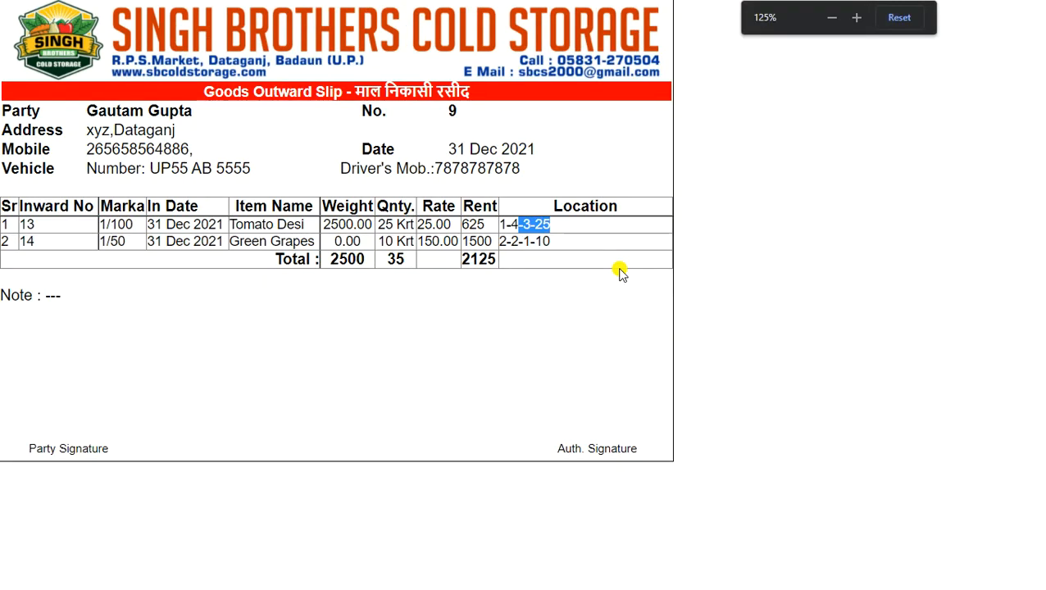
pyautogui.hotkey('ctrl', '-')
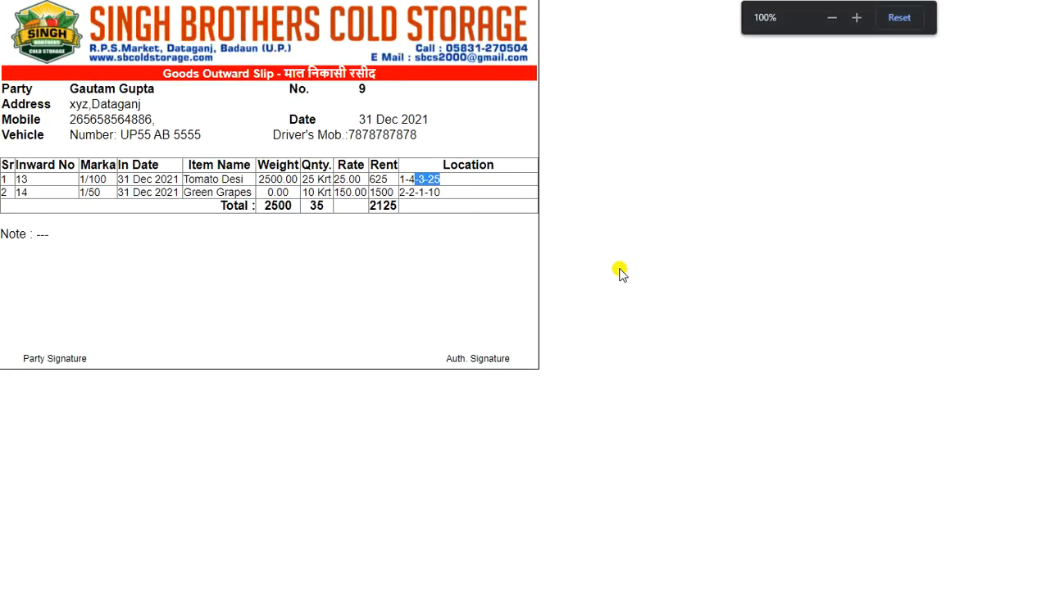
pyautogui.hotkey('ctrl', 'w')
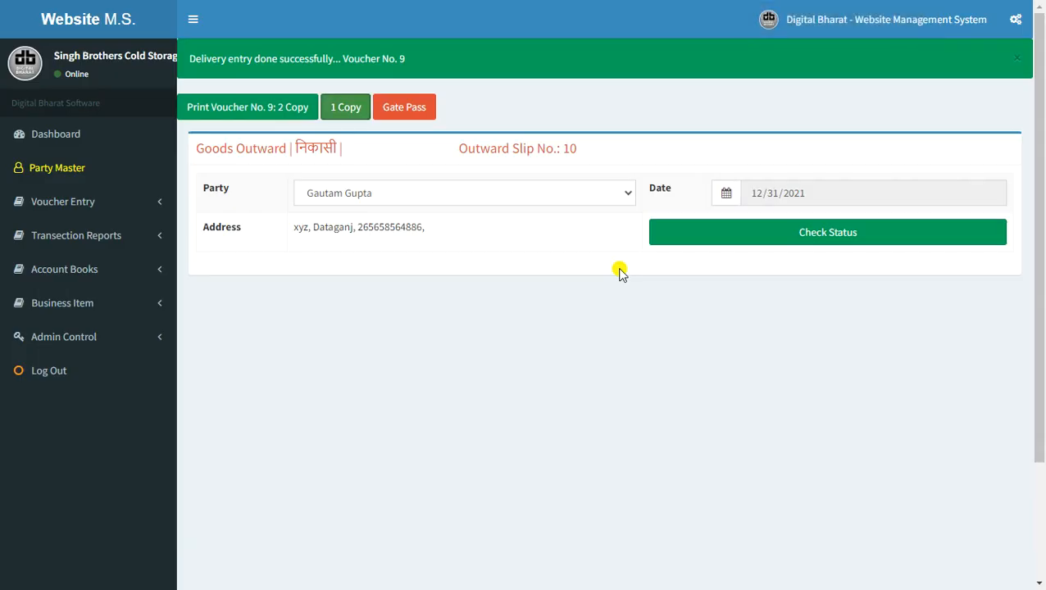
pyautogui.click(406, 114)
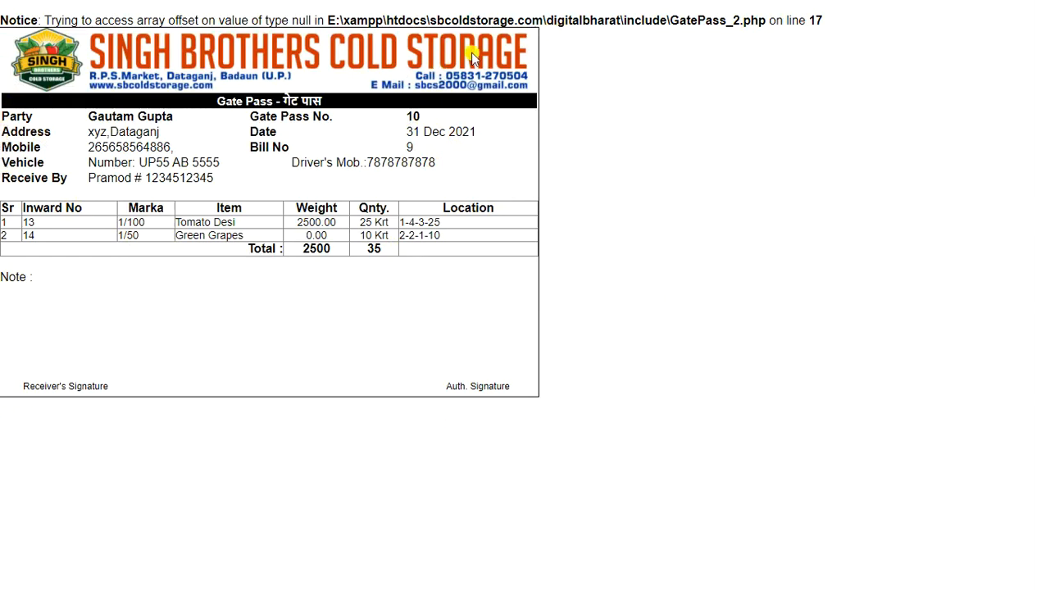
pyautogui.hotkey('ctrl', 'w')
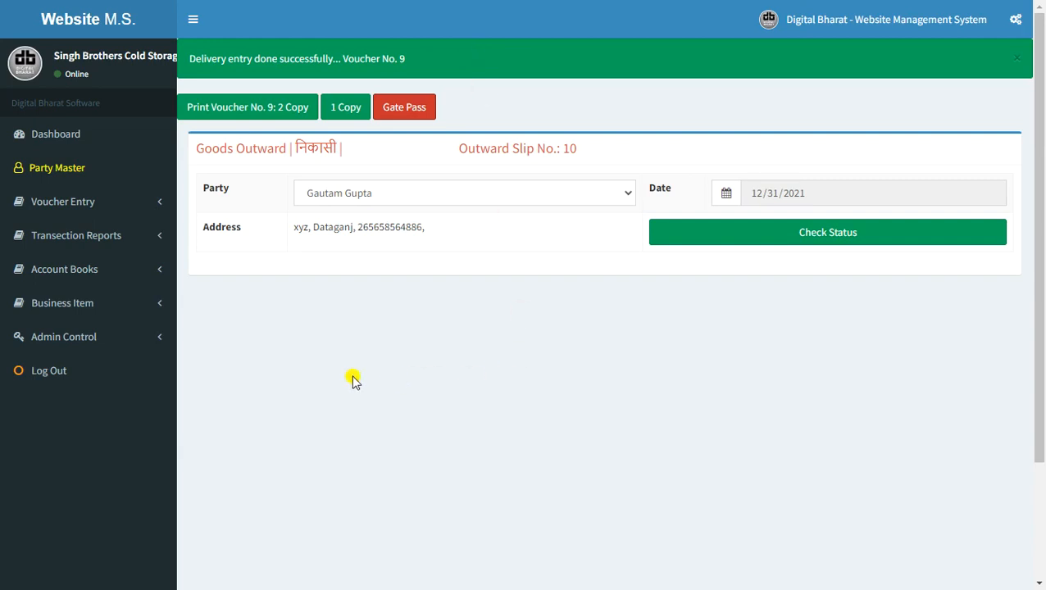
# Step: Start an advance/loan payment voucher paid by Cash for the same party as the outward entry
pyautogui.click(124, 202)
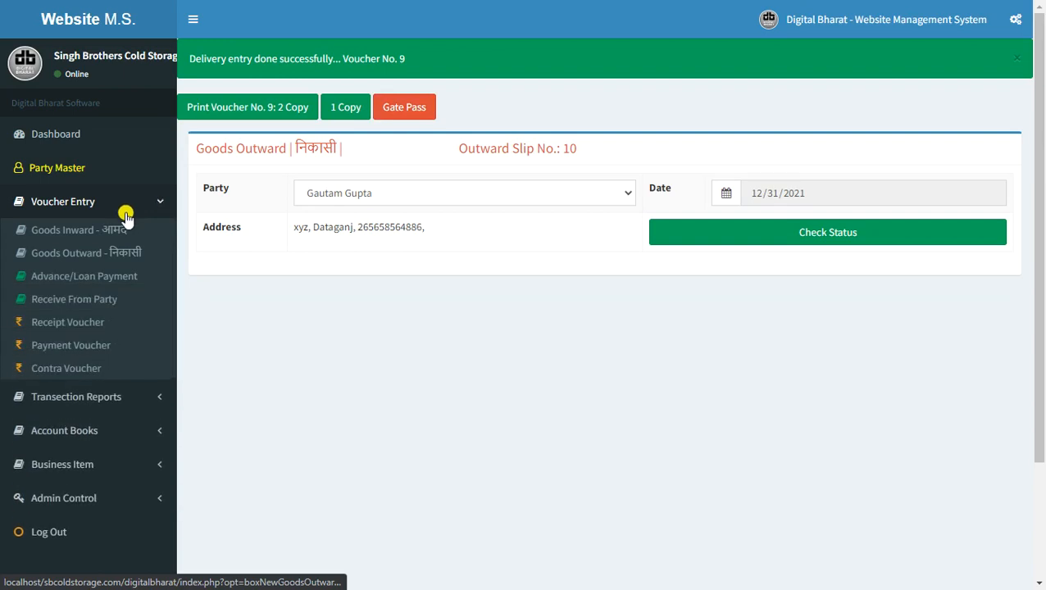
pyautogui.click(77, 276)
pyautogui.click(526, 139)
pyautogui.click(526, 161)
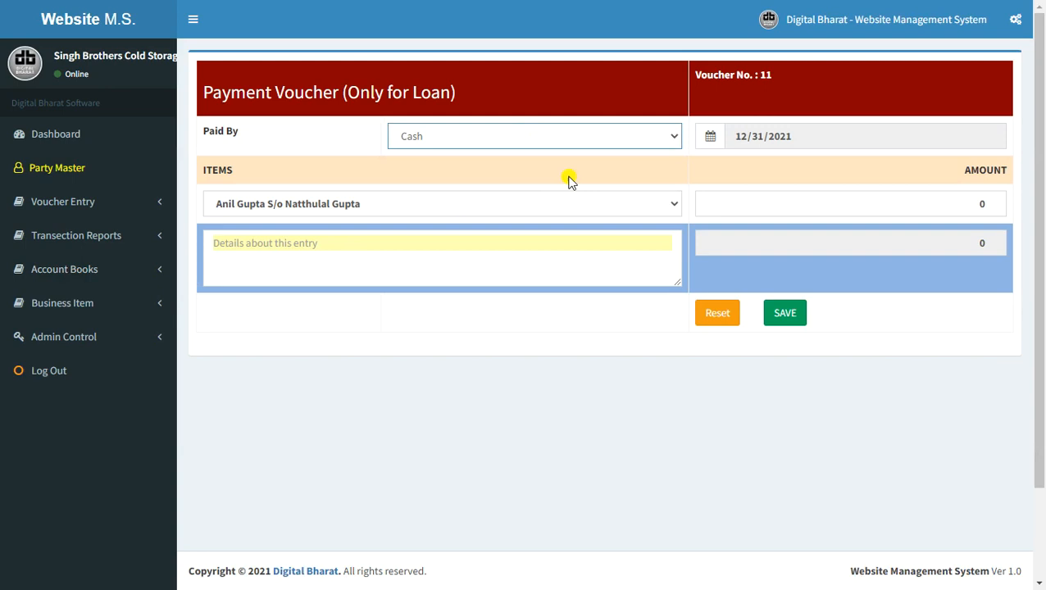
pyautogui.click(574, 203)
pyautogui.click(300, 257)
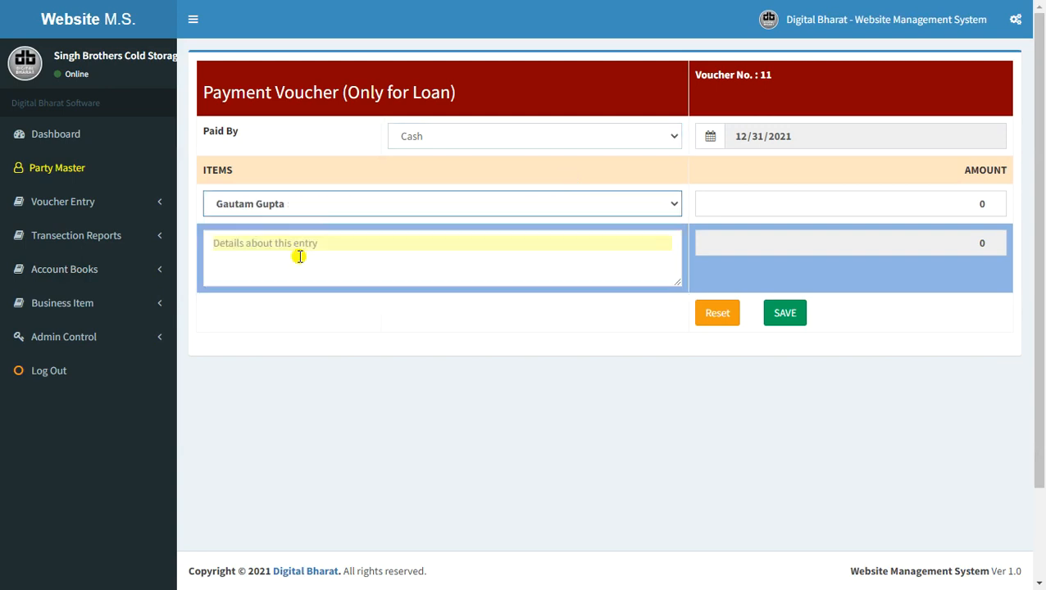
# Step: Set the loan amount to 5000, save the payment voucher and preview its single-copy printout
pyautogui.moveTo(946, 203); pyautogui.dragTo(1019, 212)
pyautogui.write('5000')
pyautogui.press('Tab')
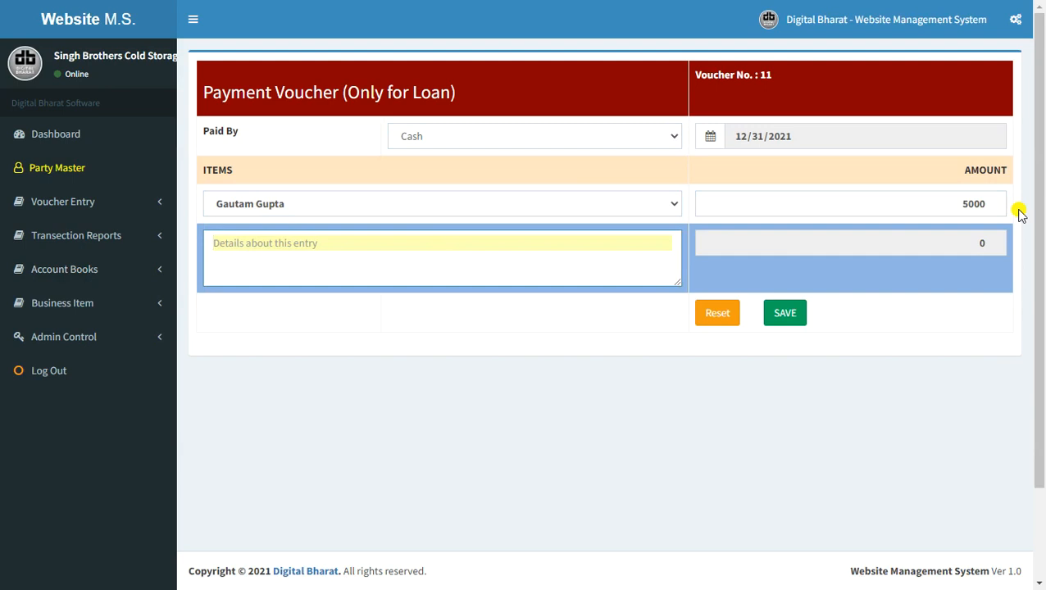
pyautogui.click(784, 315)
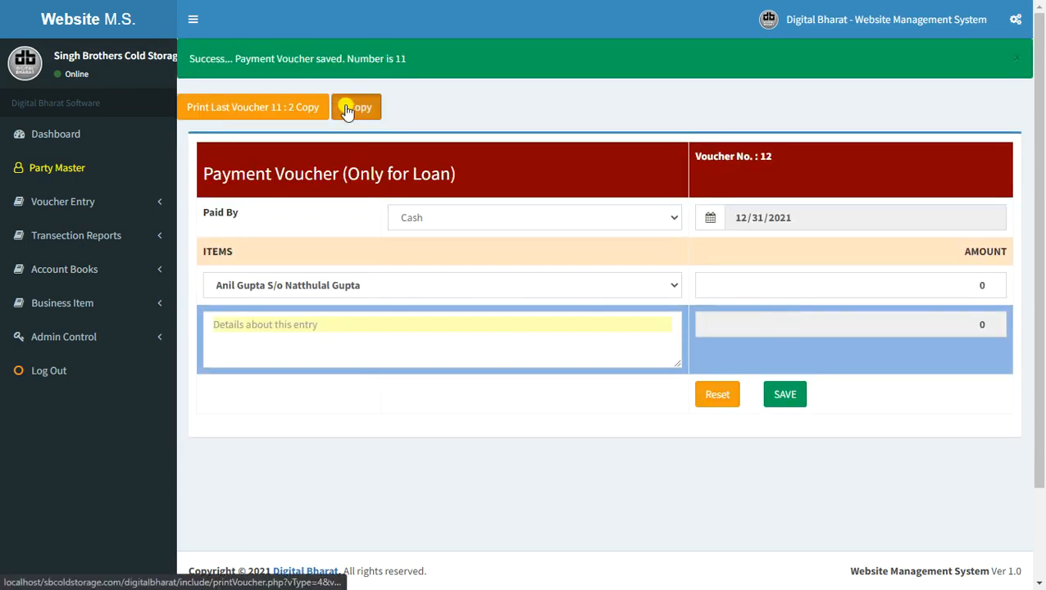
pyautogui.click(343, 105)
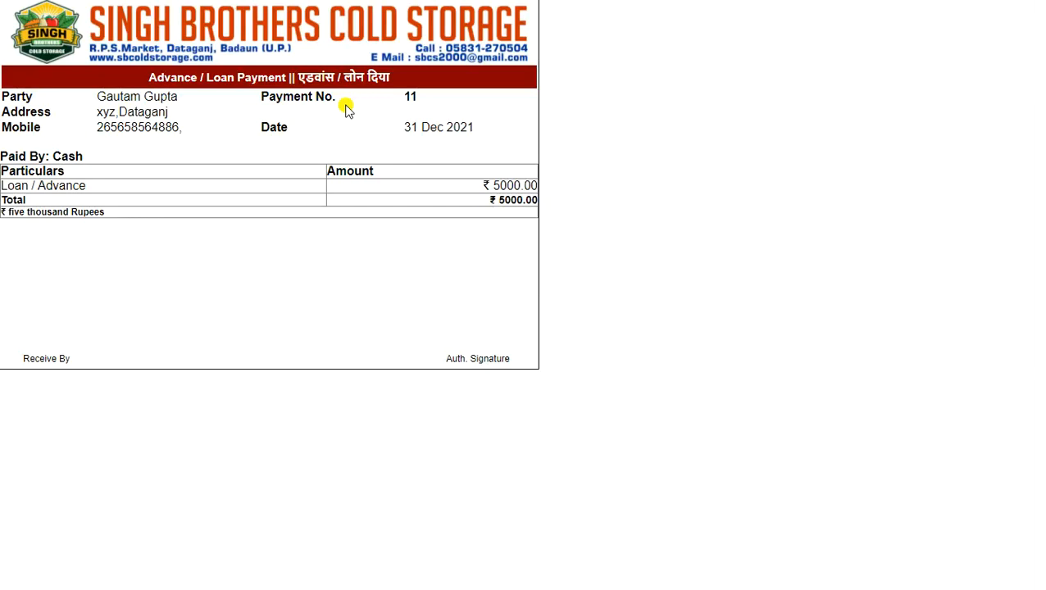
pyautogui.hotkey('ctrl', 'w')
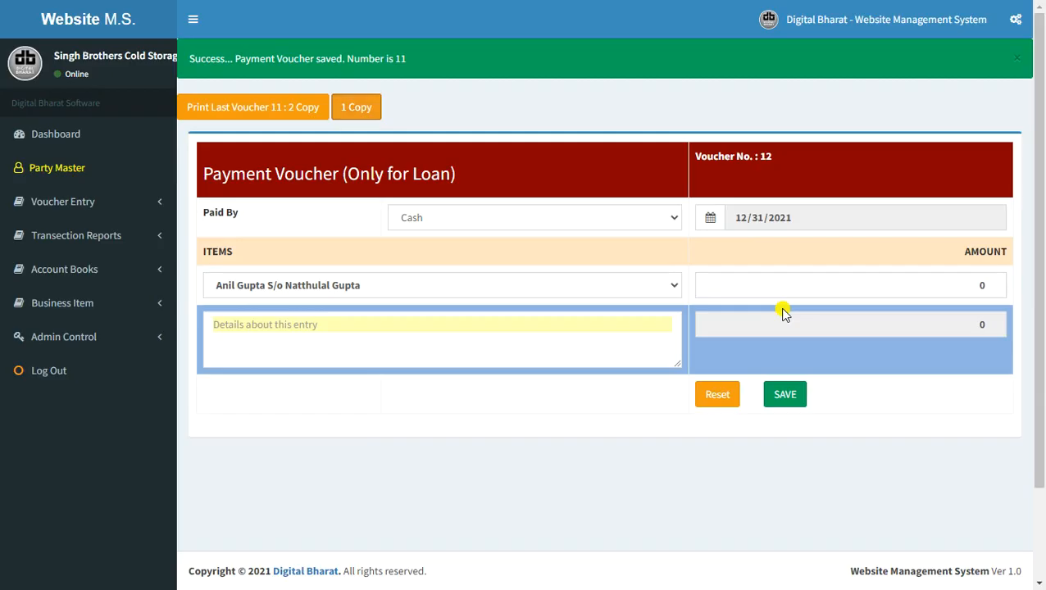
# Step: Open the receipt-from-party voucher for the party that received the loan and check its rent, loan and interest balances
pyautogui.click(92, 204)
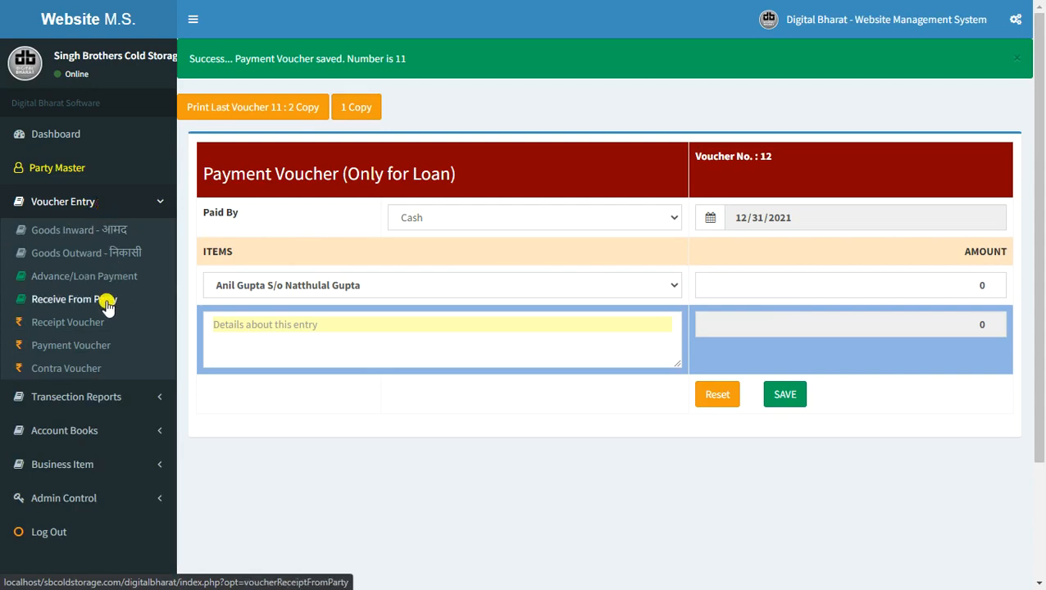
pyautogui.click(104, 303)
pyautogui.click(555, 191)
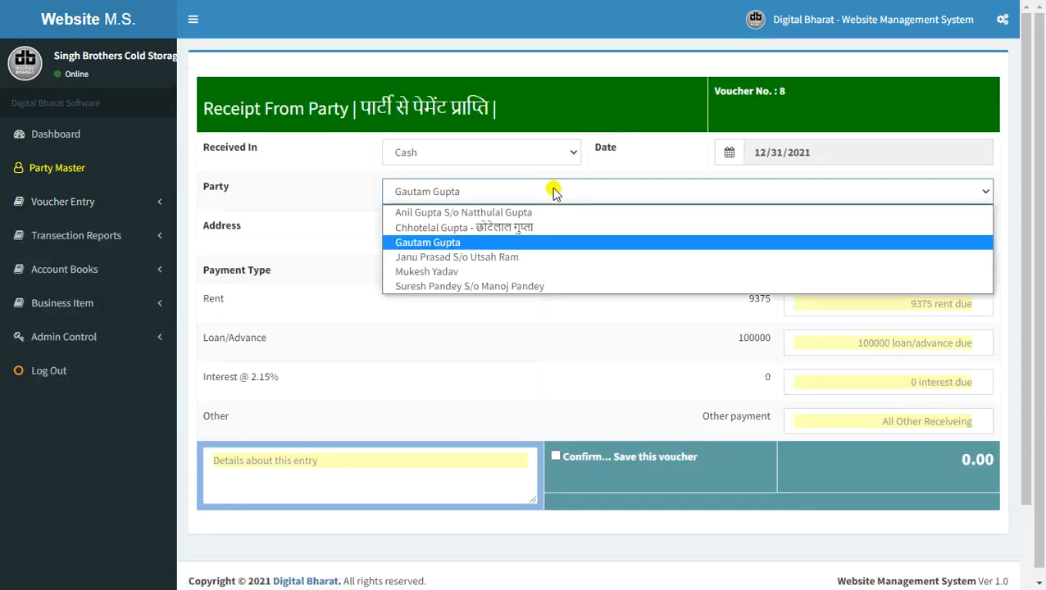
pyautogui.click(541, 244)
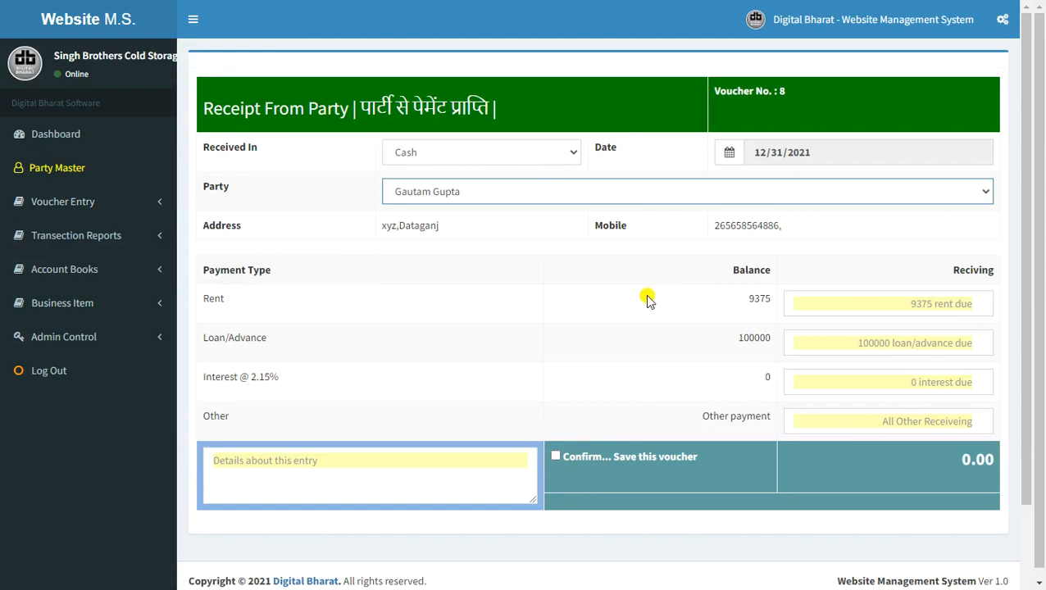
pyautogui.doubleClick(756, 298)
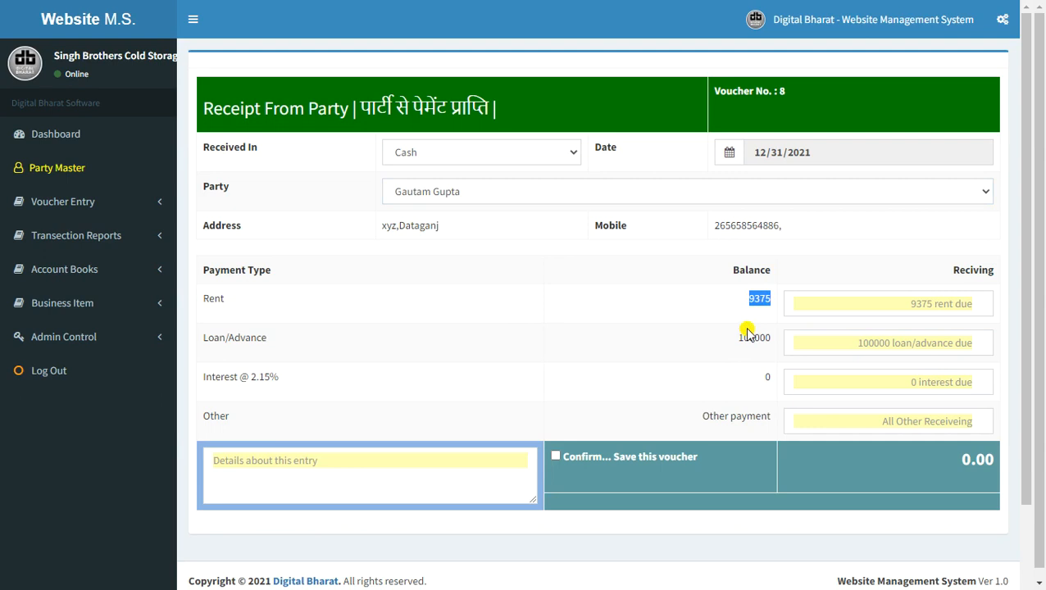
pyautogui.doubleClick(749, 339)
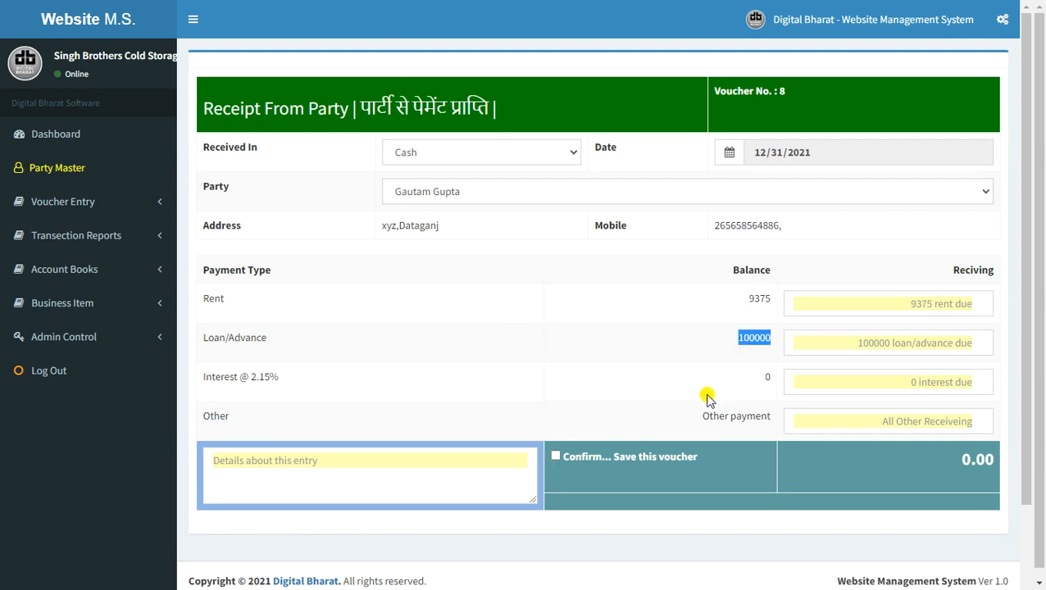
pyautogui.doubleClick(765, 381)
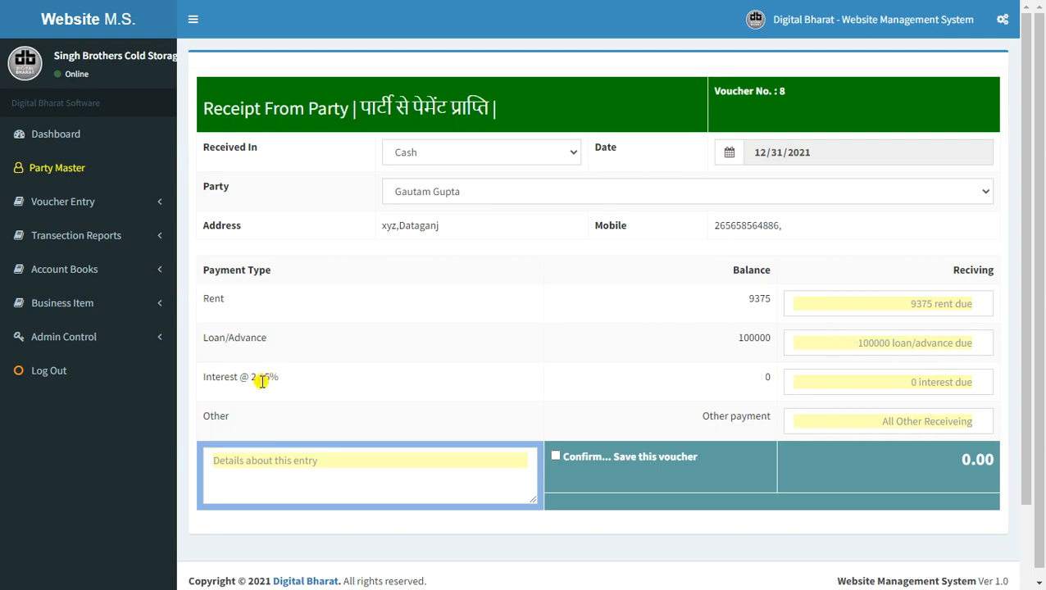
# Step: Change the receipt to the first party in the list and check that party's rent, loan and interest balances
pyautogui.click(538, 160)
pyautogui.click(537, 161)
pyautogui.click(539, 194)
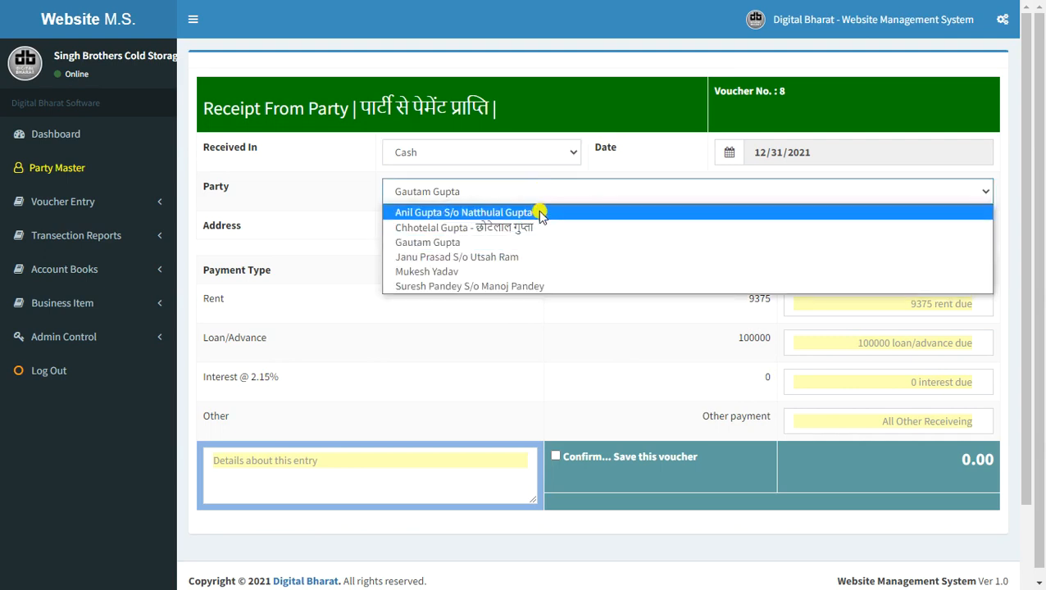
pyautogui.click(540, 207)
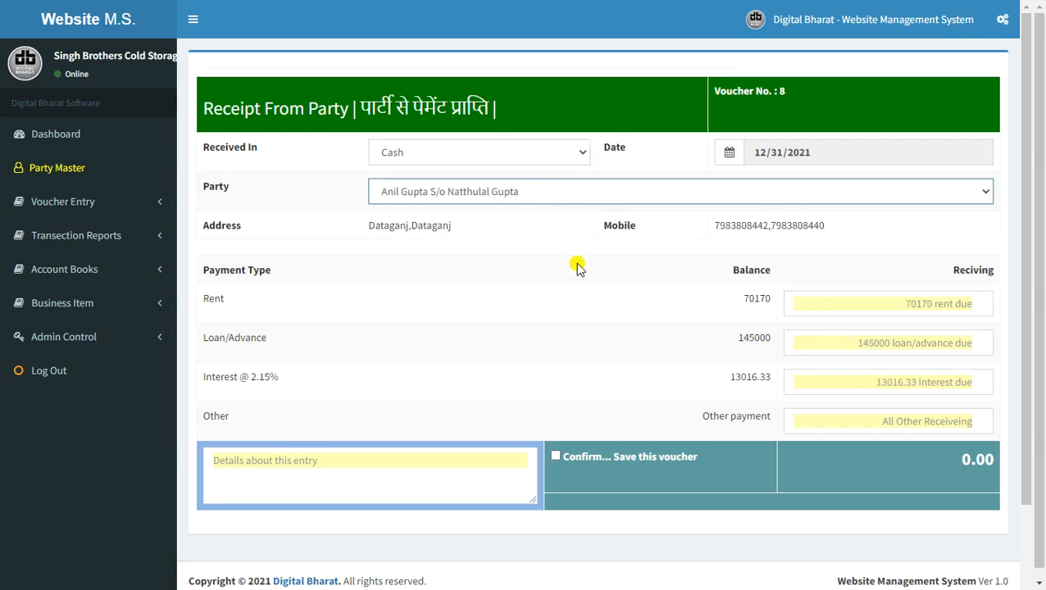
pyautogui.click(748, 301)
pyautogui.doubleClick(748, 301)
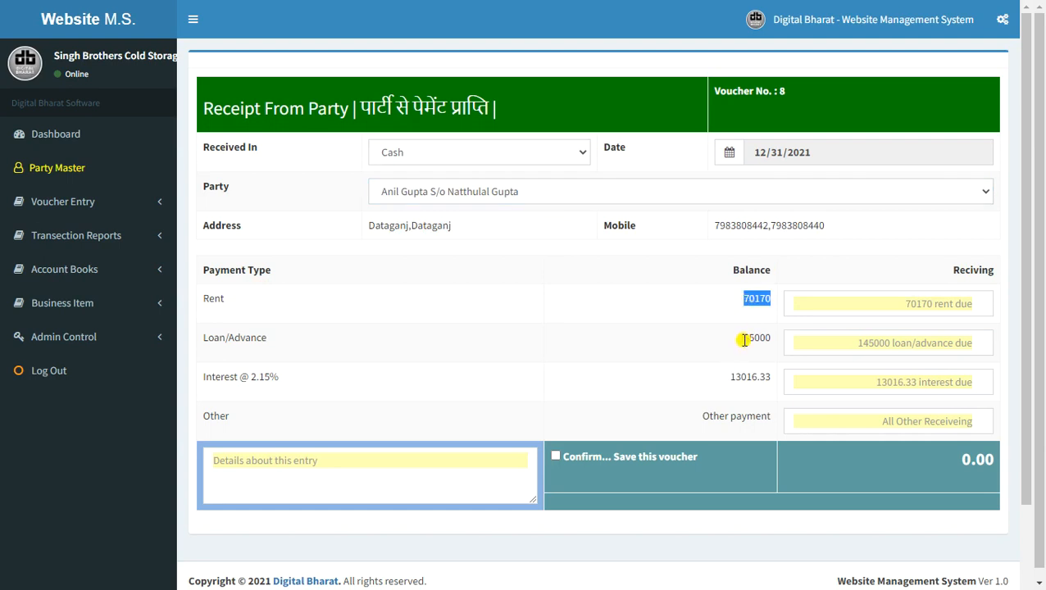
pyautogui.doubleClick(743, 340)
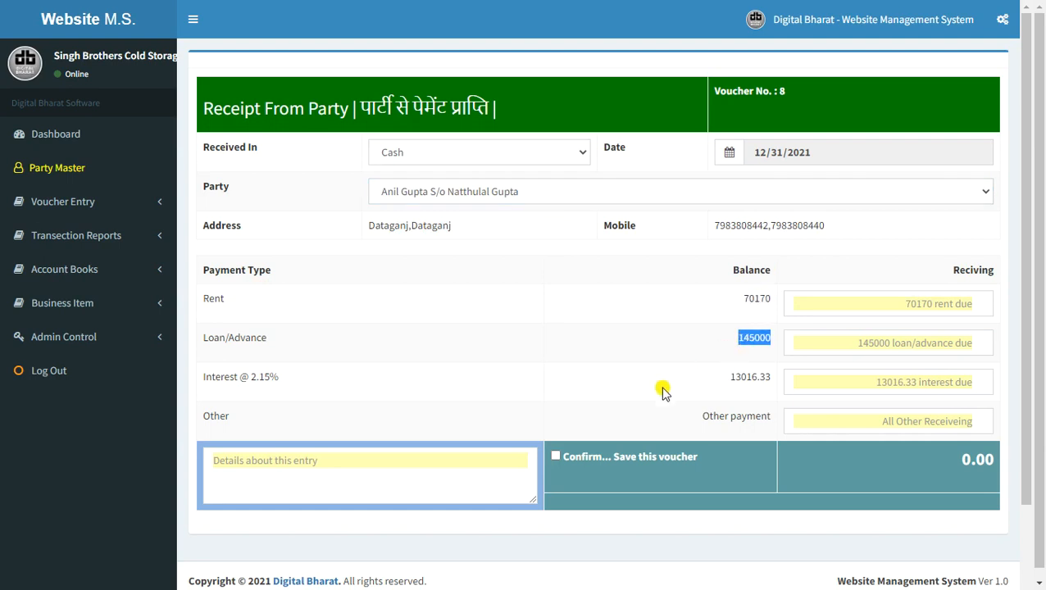
pyautogui.doubleClick(747, 382)
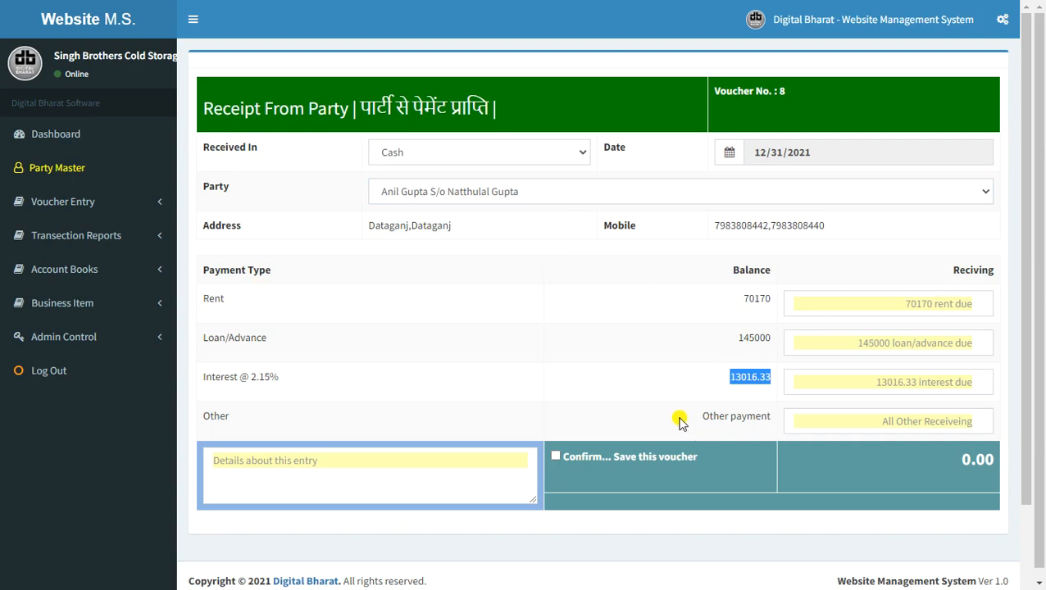
# Step: Enter 20000 received for rent and 45000 for loan/advance, then confirm and save the receipt voucher
pyautogui.click(888, 305)
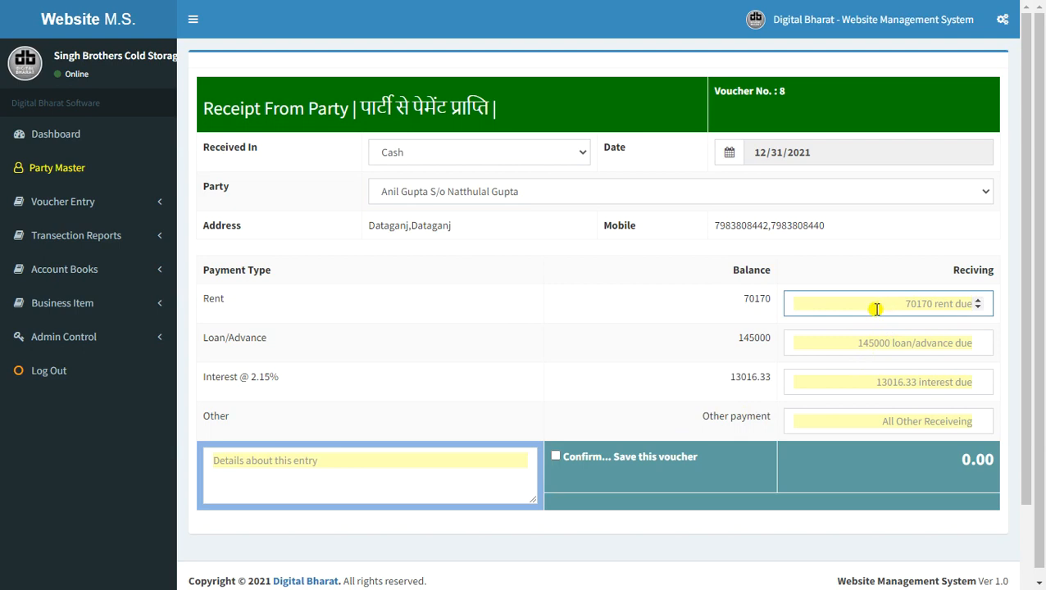
pyautogui.write('200')
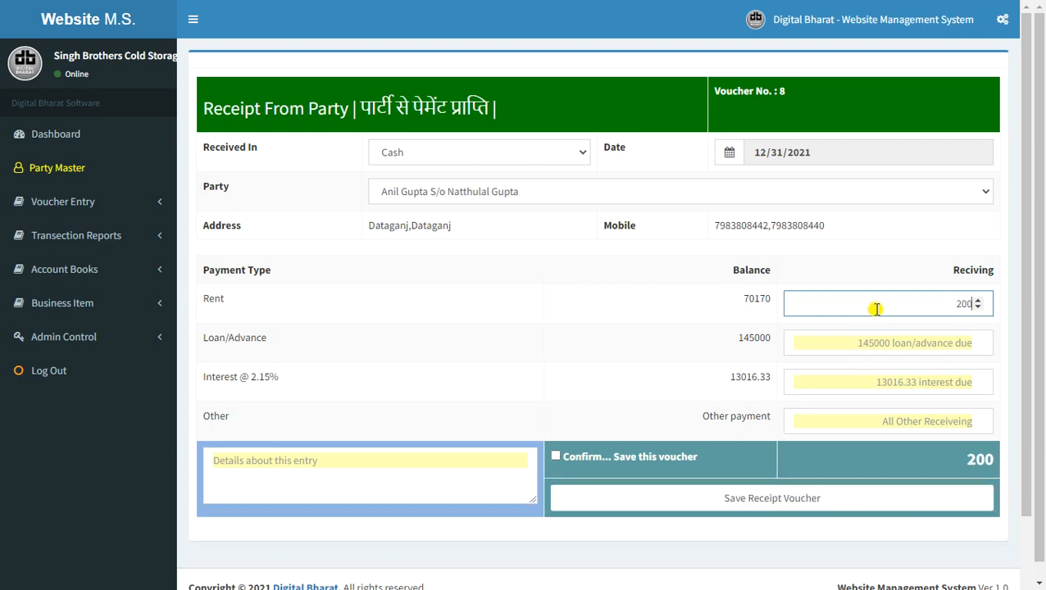
pyautogui.write('00')
pyautogui.click(899, 342)
pyautogui.write('45000')
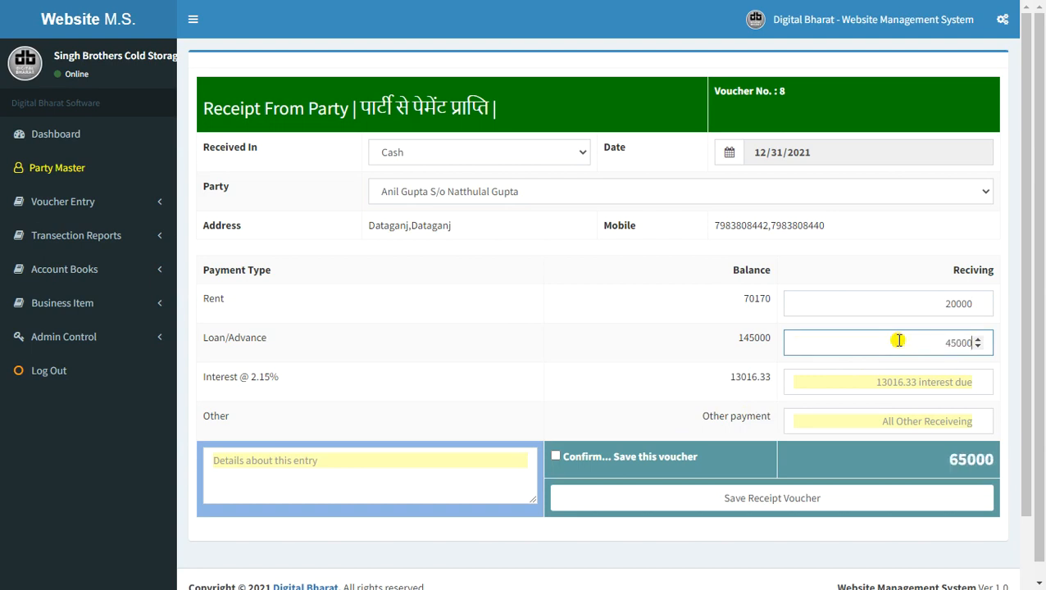
pyautogui.click(556, 459)
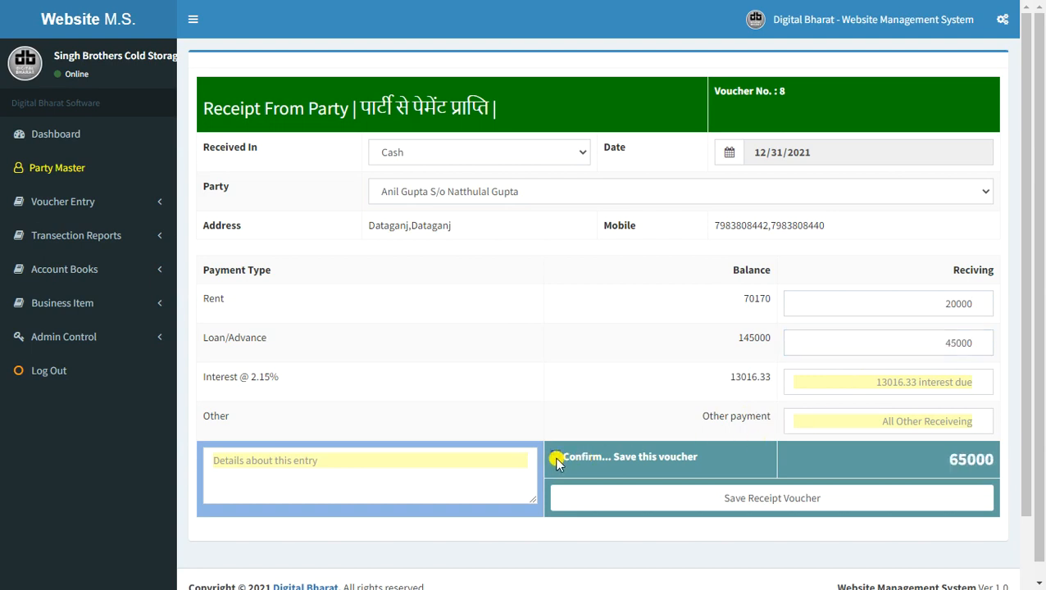
pyautogui.click(716, 498)
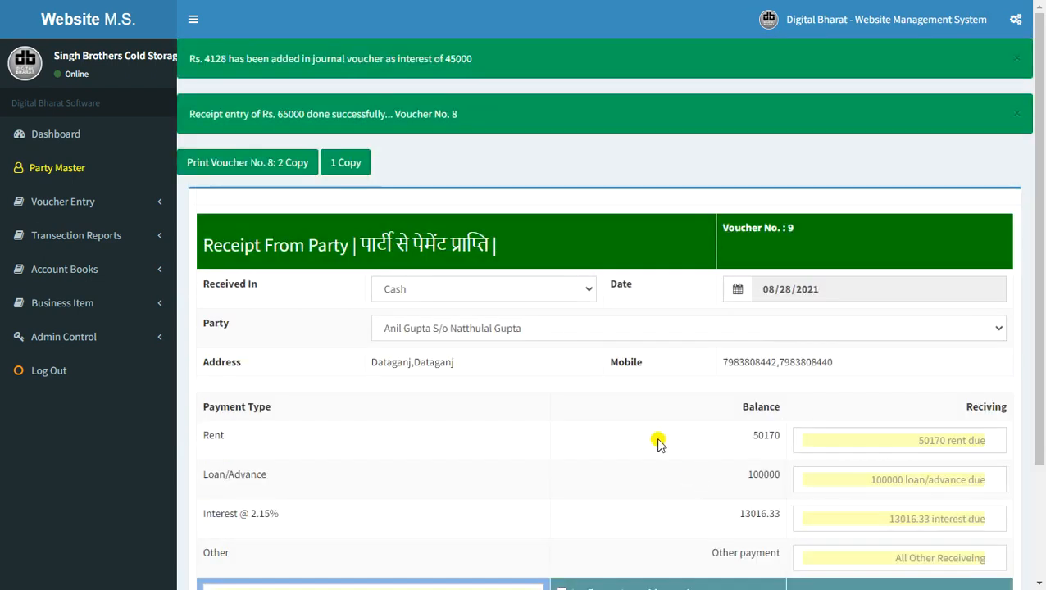
# Step: Open the single-copy printout of receipt voucher 8, enlarge it to 125% and examine its heading, rent and loan amounts
pyautogui.click(359, 162)
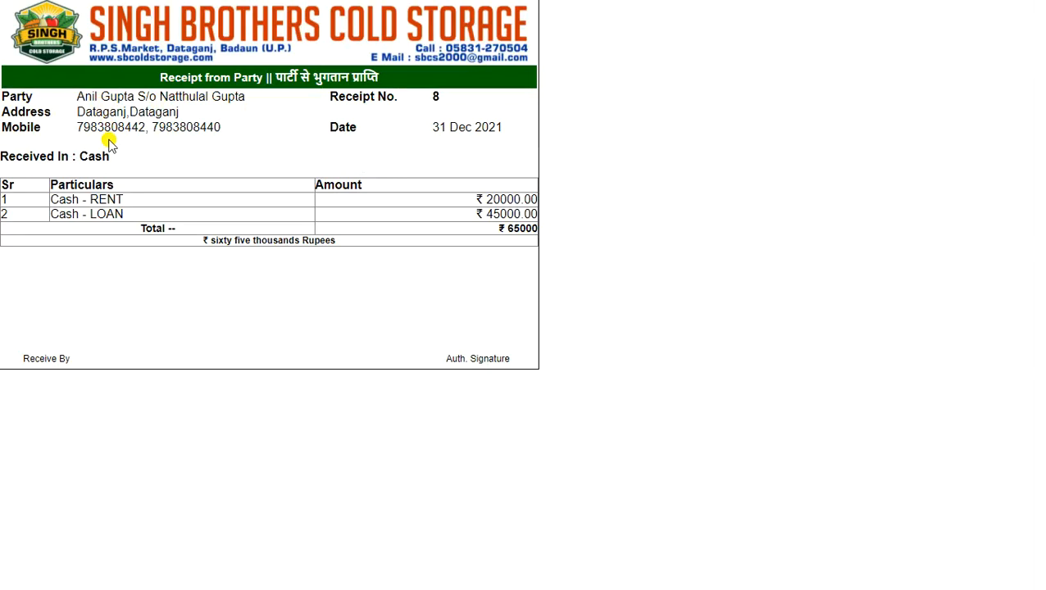
pyautogui.doubleClick(485, 199)
pyautogui.moveTo(52, 214); pyautogui.dragTo(124, 214)
pyautogui.moveTo(412, 215); pyautogui.dragTo(520, 208)
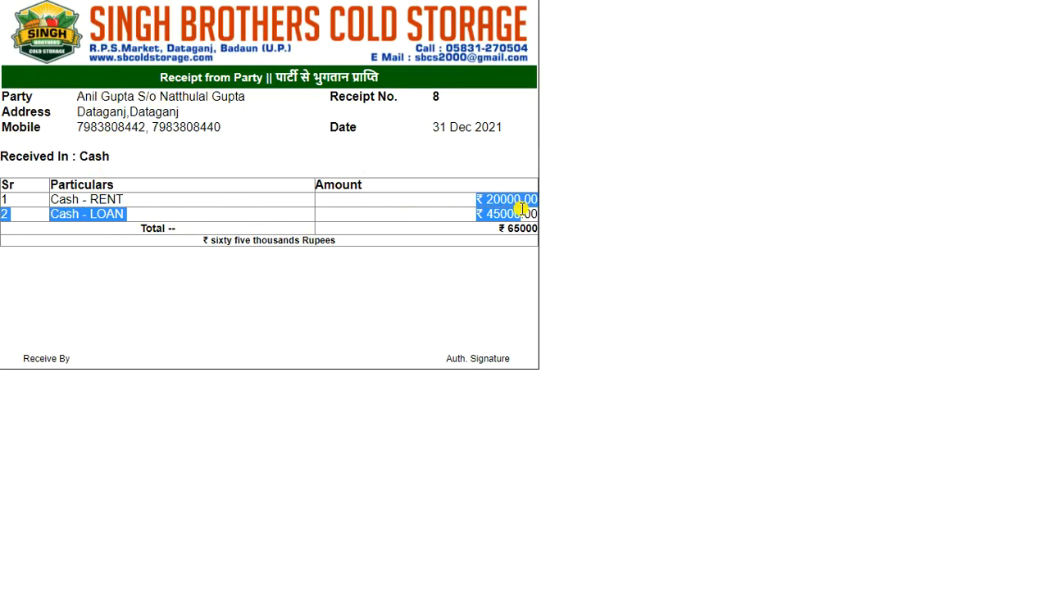
pyautogui.click(520, 208)
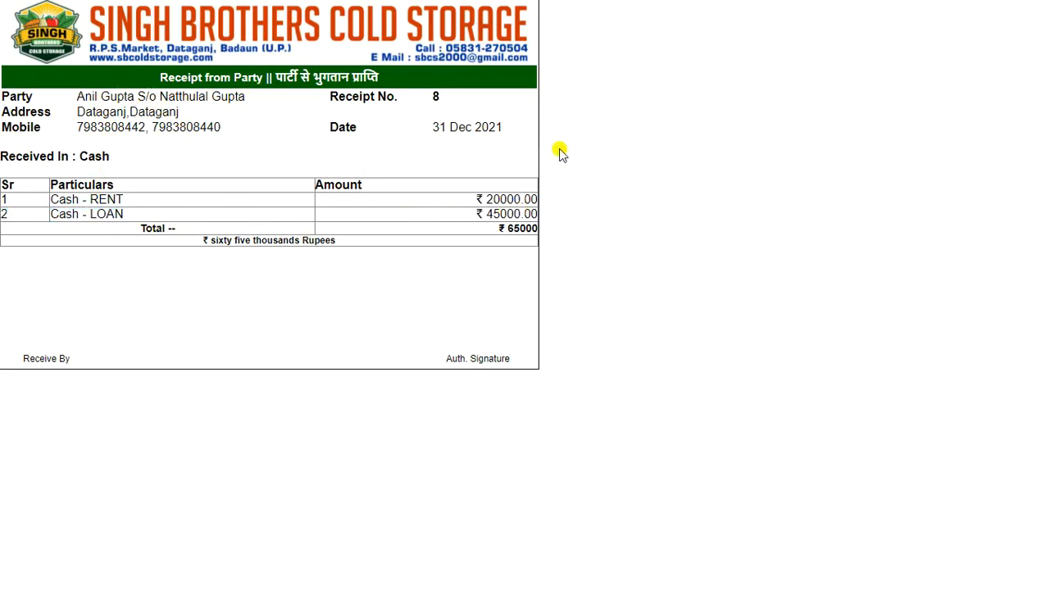
pyautogui.hotkey('ctrl', '+')
pyautogui.hotkey('ctrl', '+')
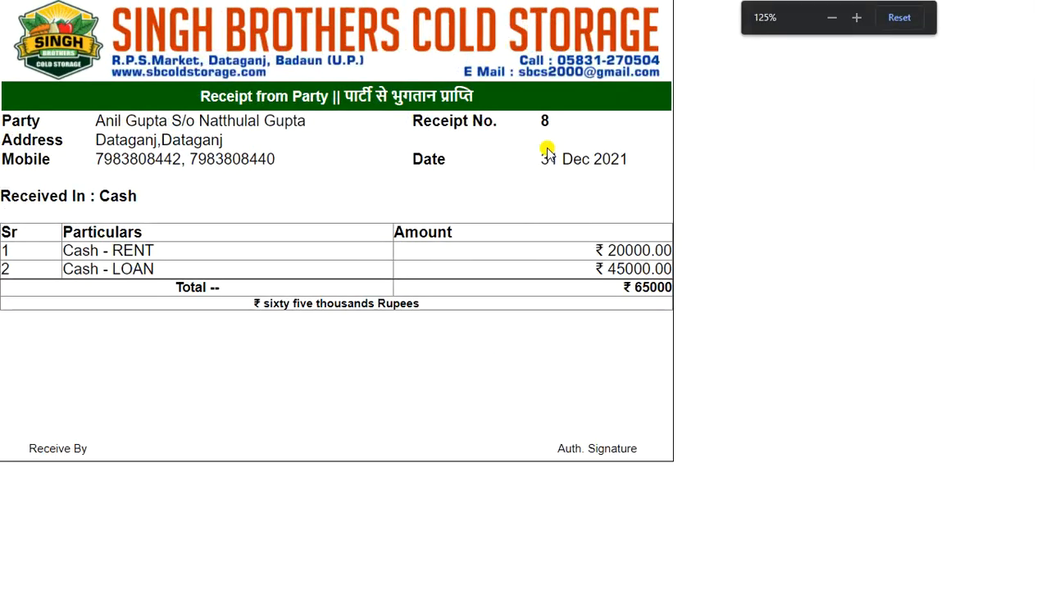
pyautogui.moveTo(344, 97); pyautogui.dragTo(476, 100)
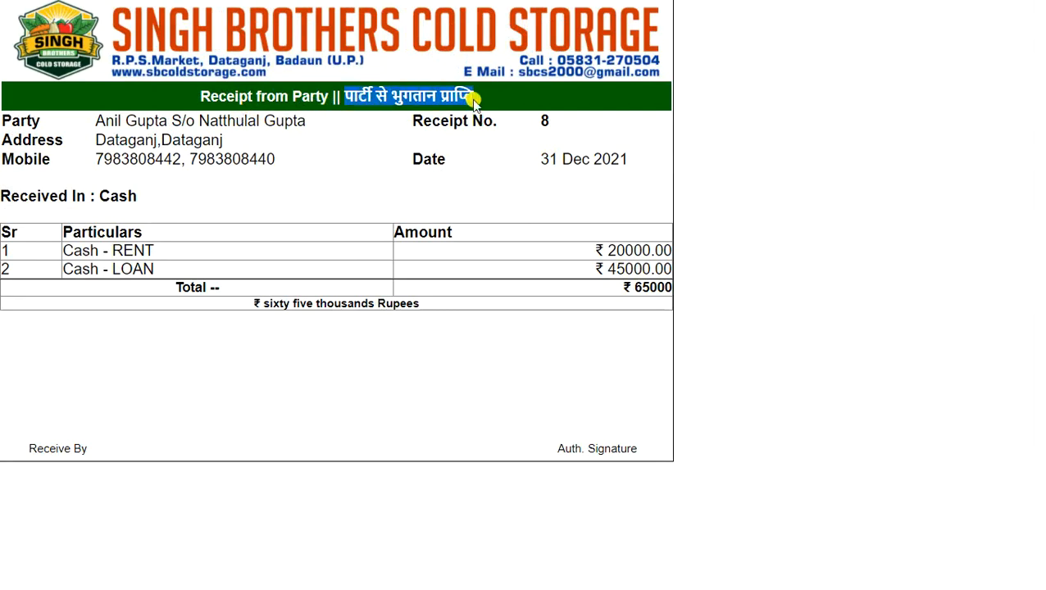
# Step: Return the receipt voucher printout to normal size, check its party name and close the printout
pyautogui.hotkey('ctrl', '-')
pyautogui.hotkey('ctrl', '-')
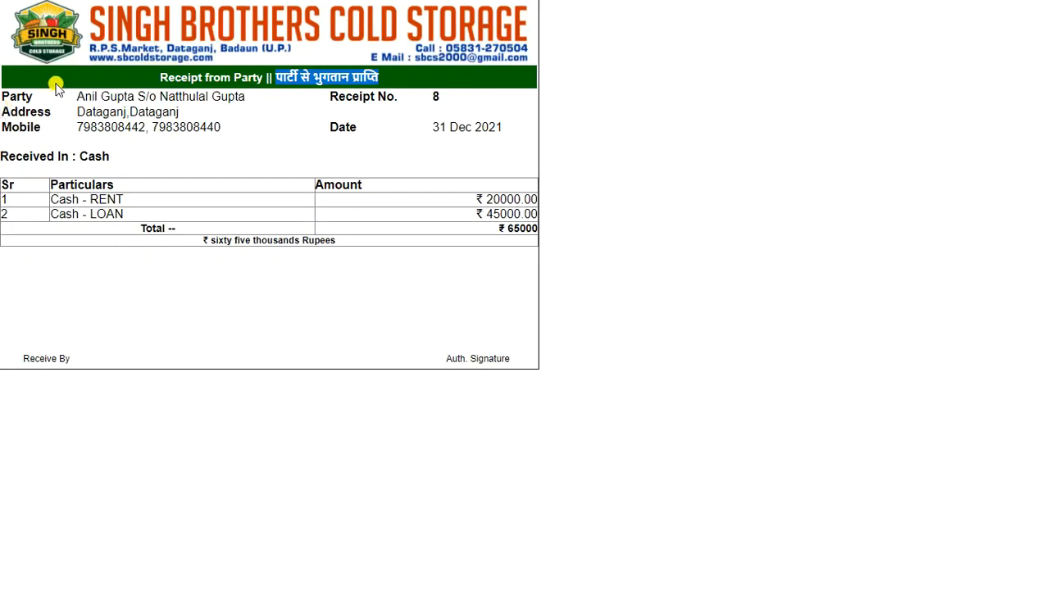
pyautogui.moveTo(78, 95); pyautogui.dragTo(249, 97)
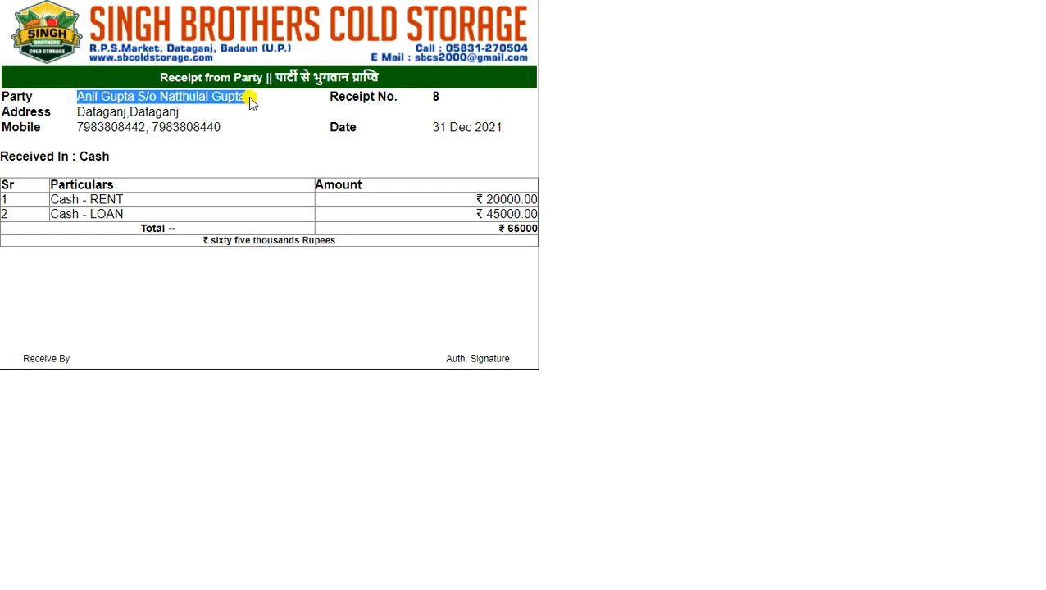
pyautogui.hotkey('ctrl', 'w')
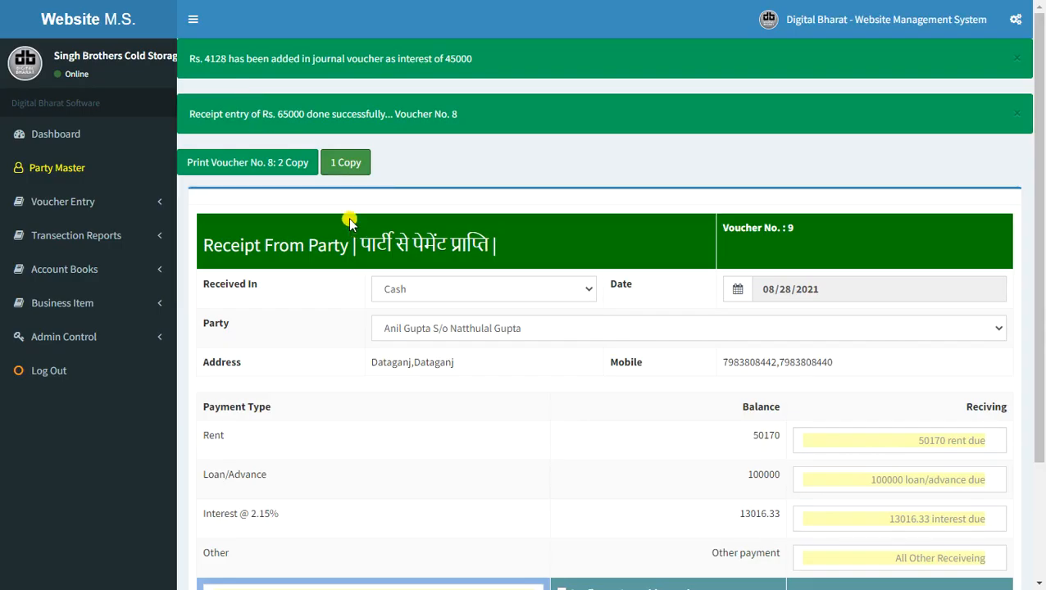
# Step: Save a cash payment voucher for Office Exp. of 1000, with details "paid for office furniture" followed by the payee's name
pyautogui.click(154, 203)
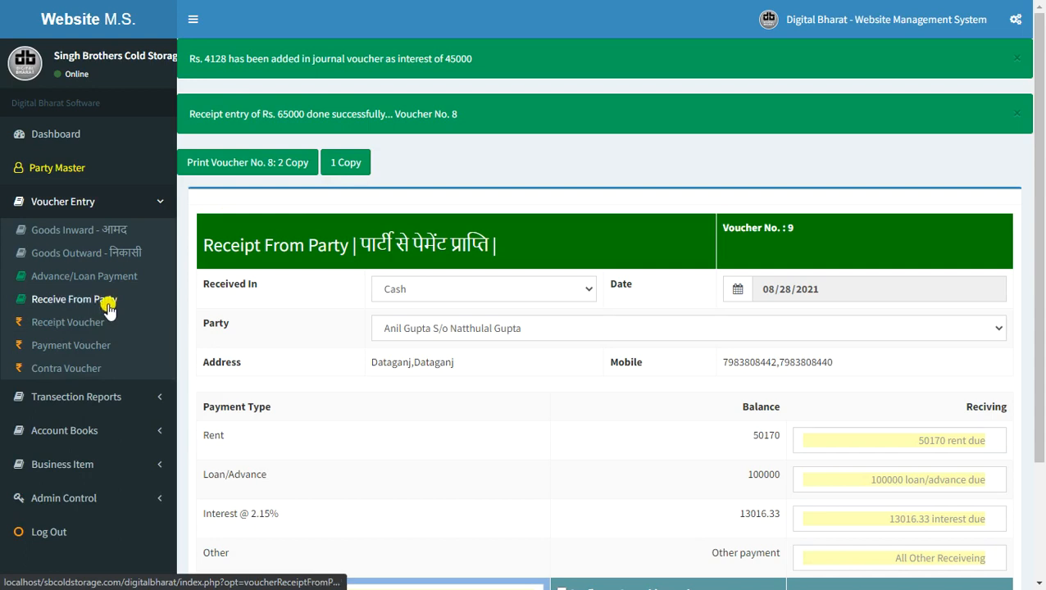
pyautogui.click(104, 349)
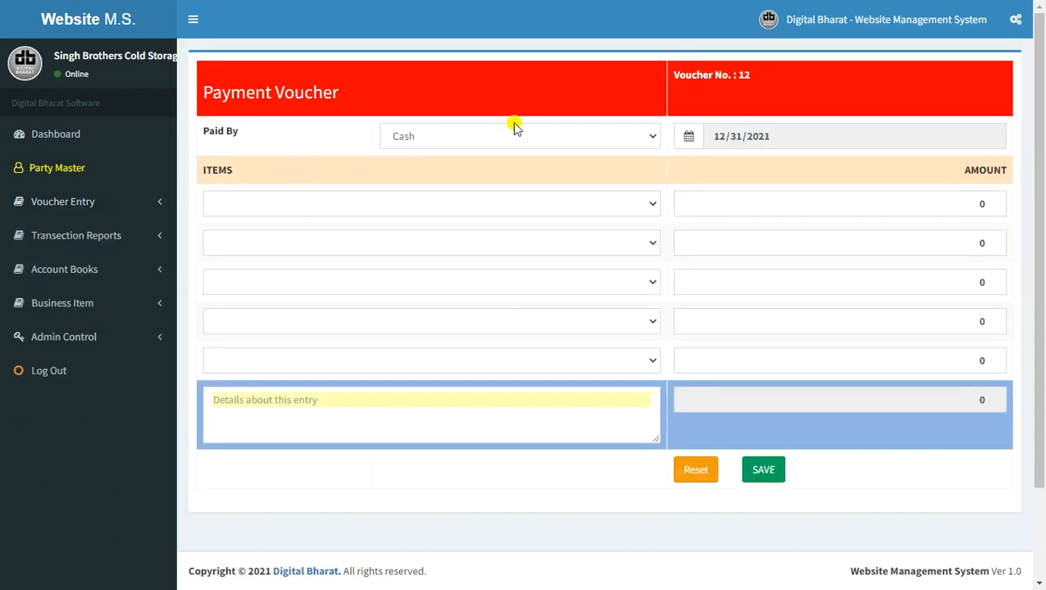
pyautogui.click(506, 211)
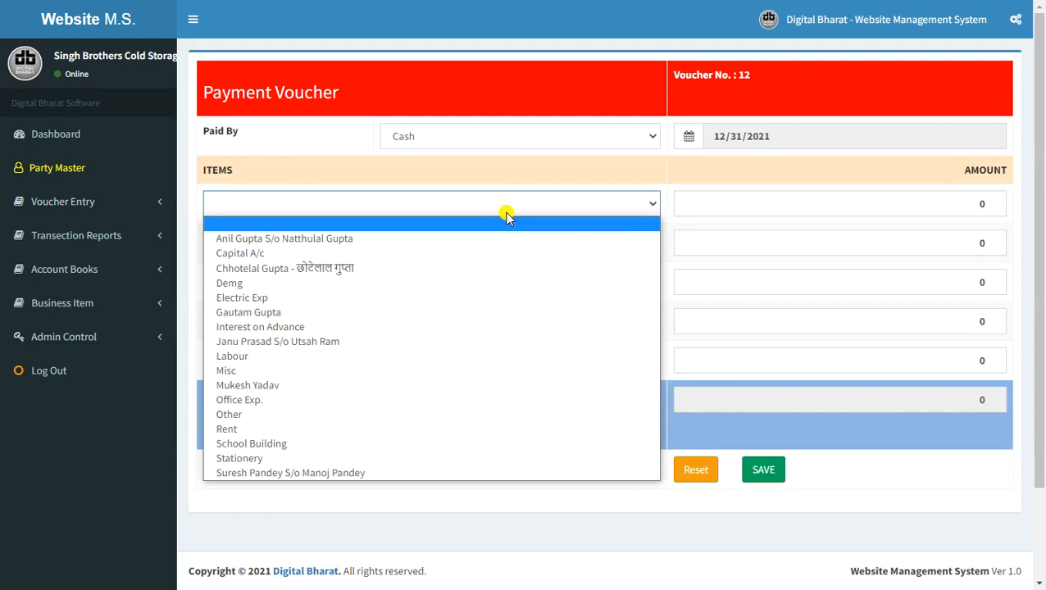
pyautogui.click(335, 400)
pyautogui.click(811, 207)
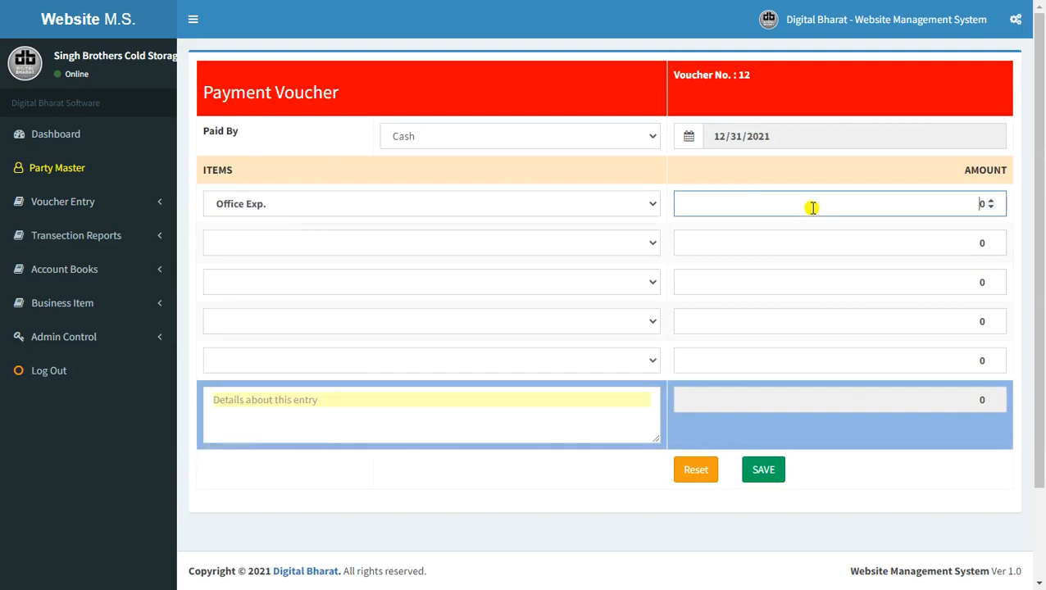
pyautogui.write('1000')
pyautogui.click(591, 407)
pyautogui.write('paid for office furniture - ramu')
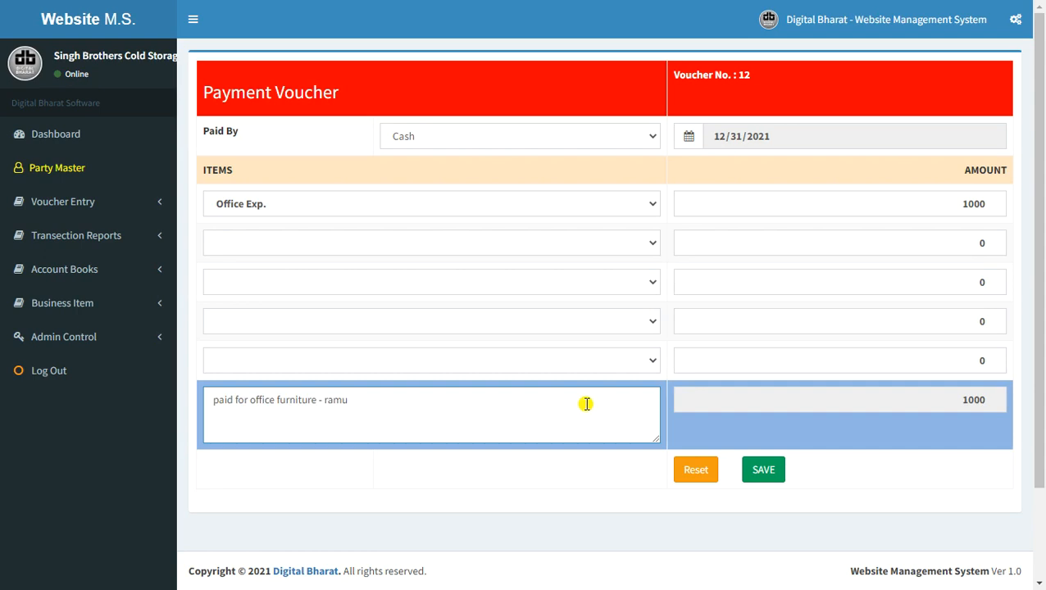
pyautogui.click(762, 474)
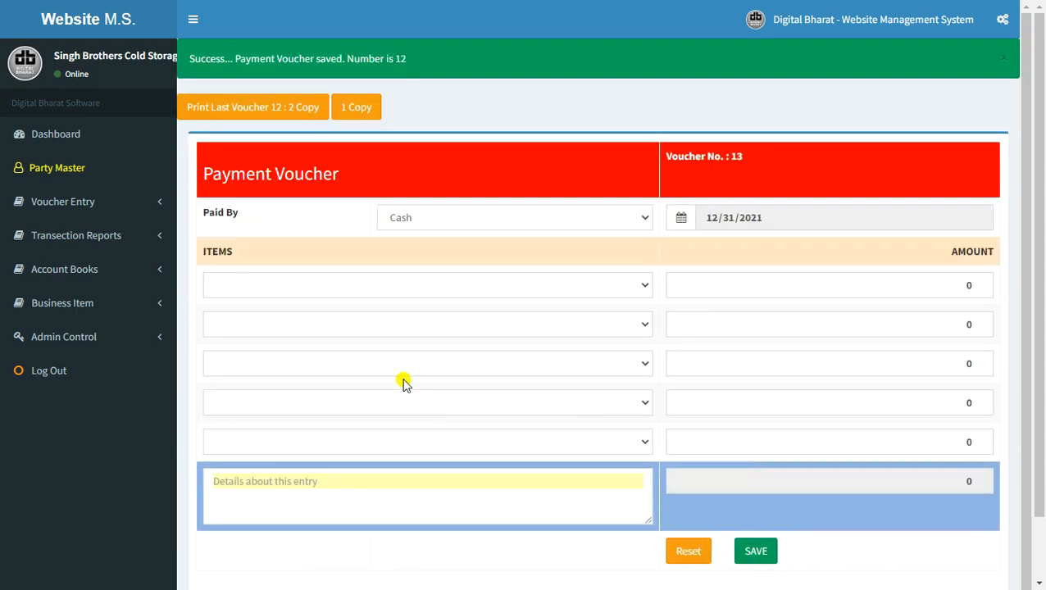
# Step: Open the single-copy printout of payment voucher 12, enlarge it to examine the amount and details note, and close it
pyautogui.click(356, 108)
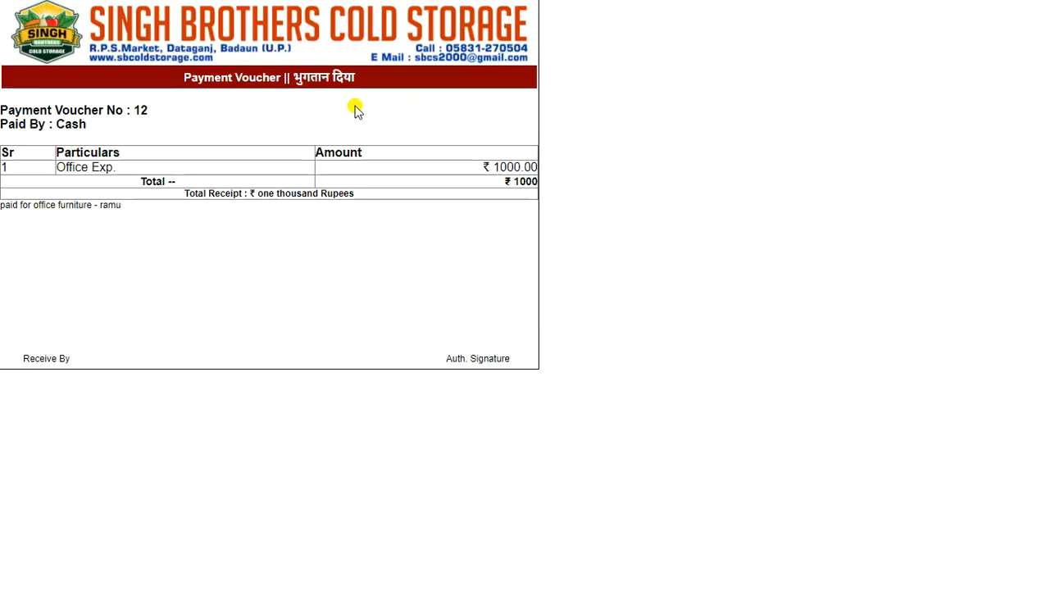
pyautogui.hotkey('ctrl', '+')
pyautogui.hotkey('ctrl', '+')
pyautogui.hotkey('ctrl', '+')
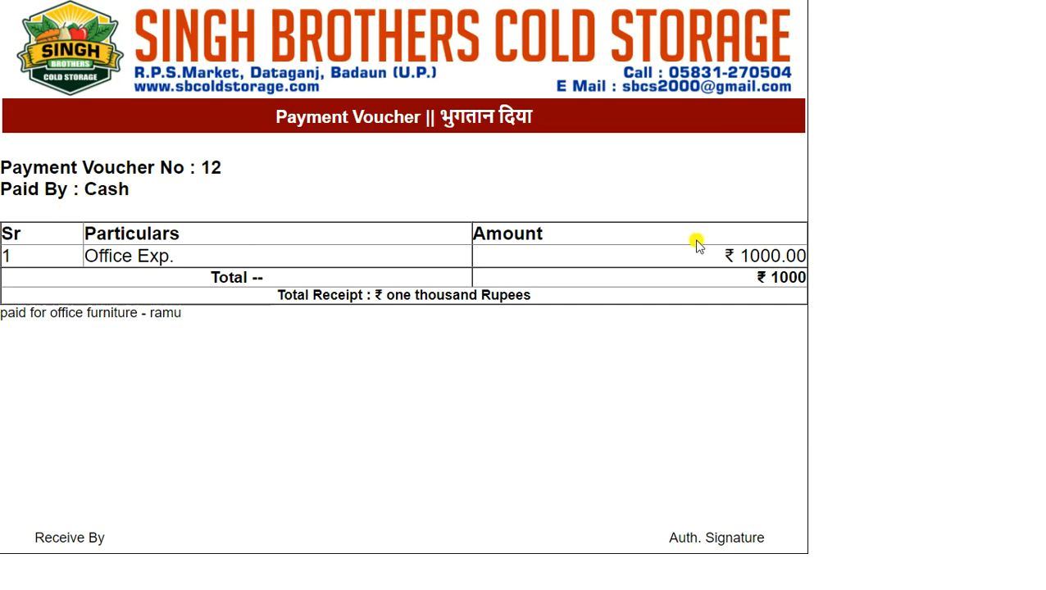
pyautogui.moveTo(188, 325); pyautogui.dragTo(3, 326)
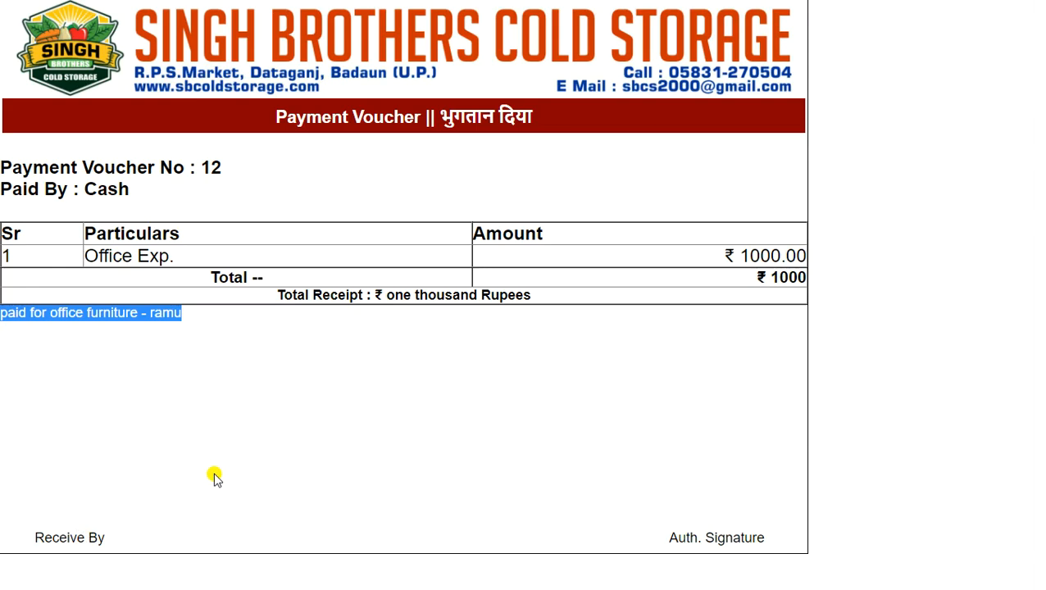
pyautogui.hotkey('ctrl', '0')
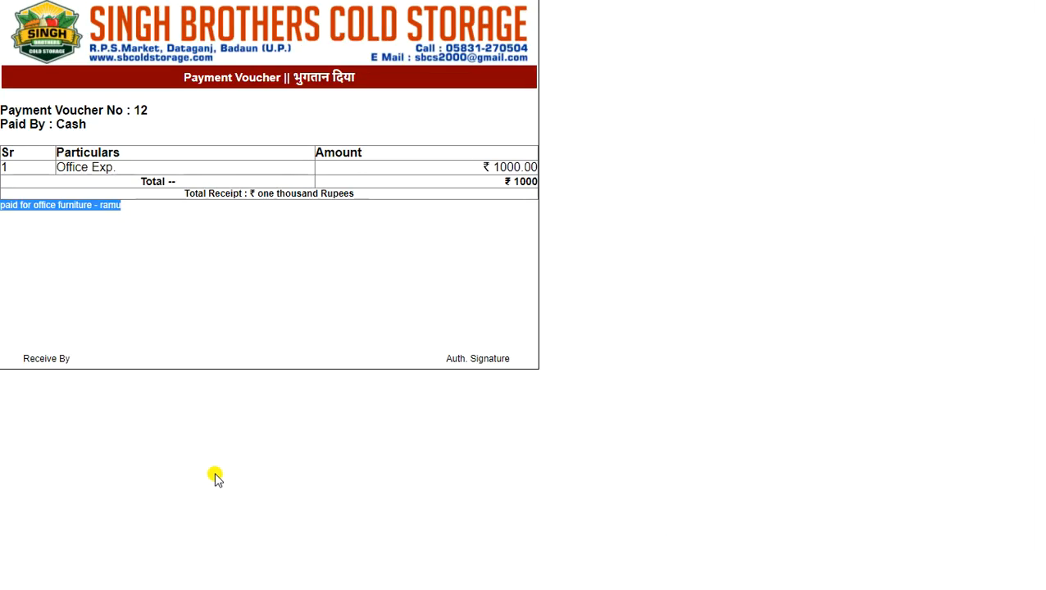
pyautogui.click(198, 305)
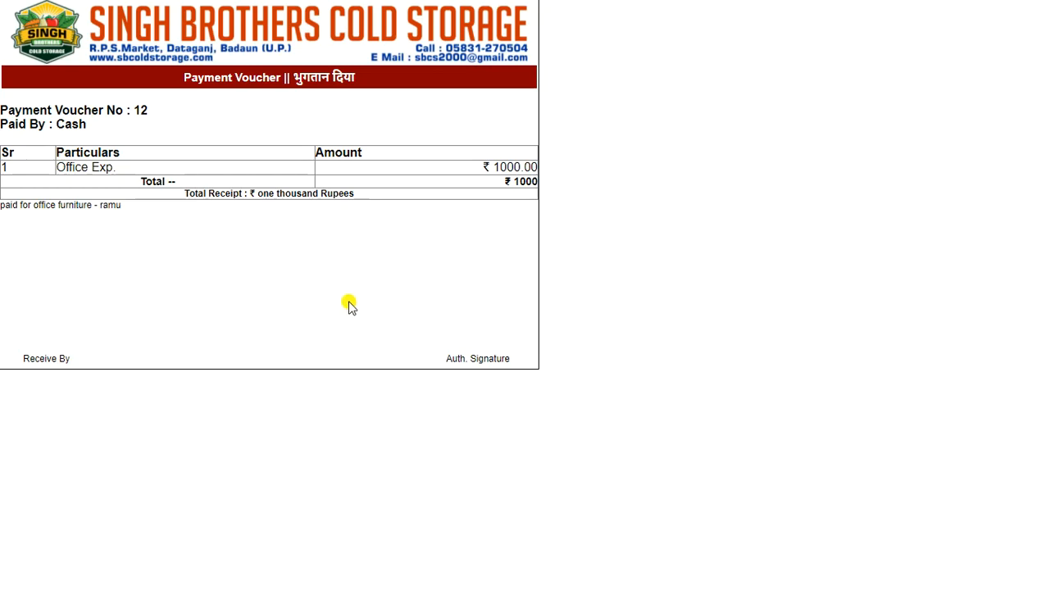
pyautogui.hotkey('ctrl', 'w')
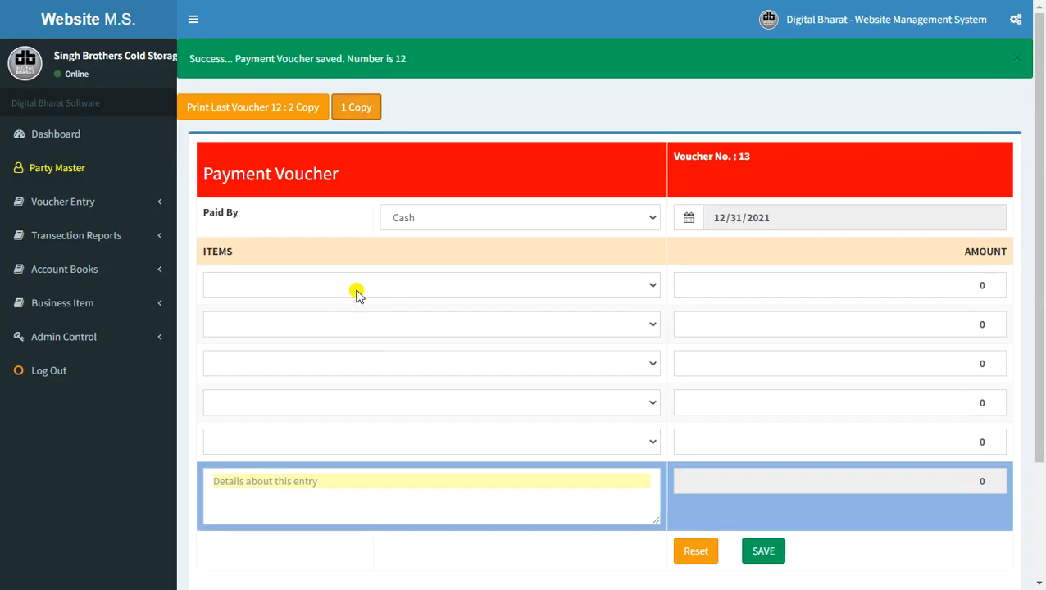
# Step: Save a contra voucher received in Online with 2000 against Cash, and check its single-copy printout
pyautogui.click(117, 197)
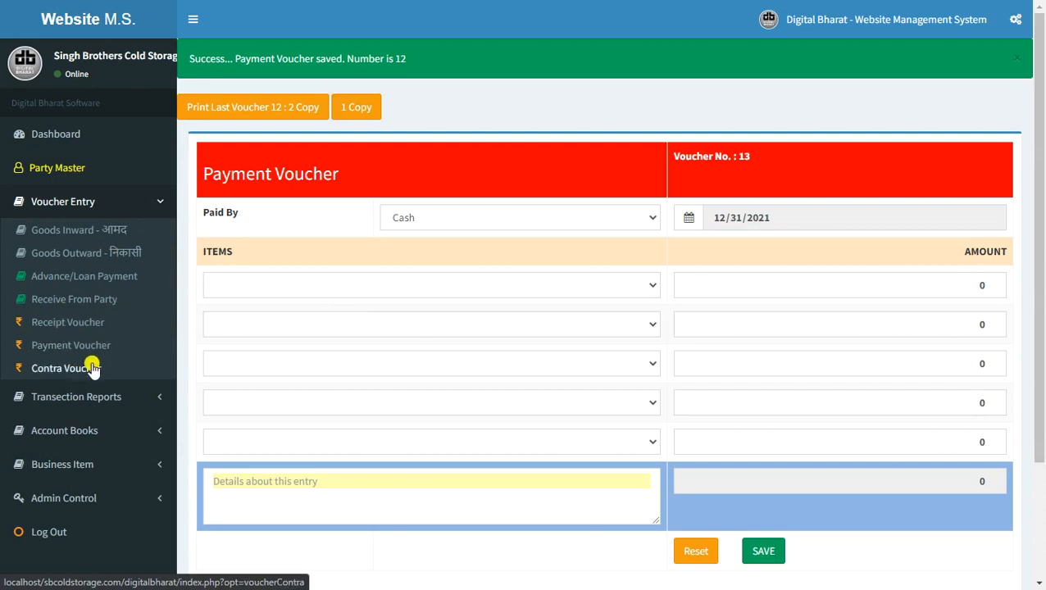
pyautogui.click(93, 370)
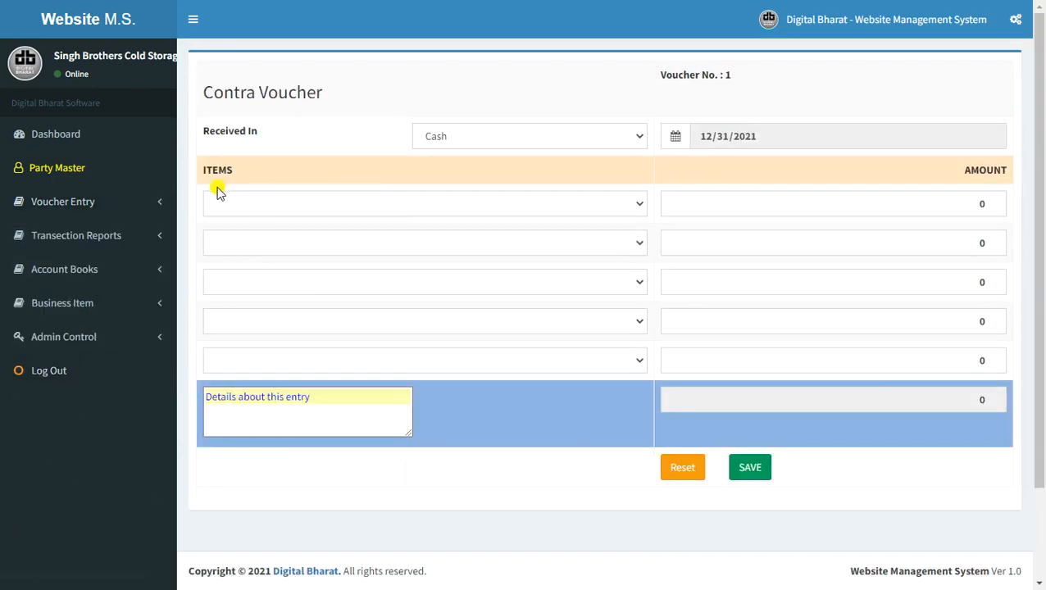
pyautogui.click(638, 141)
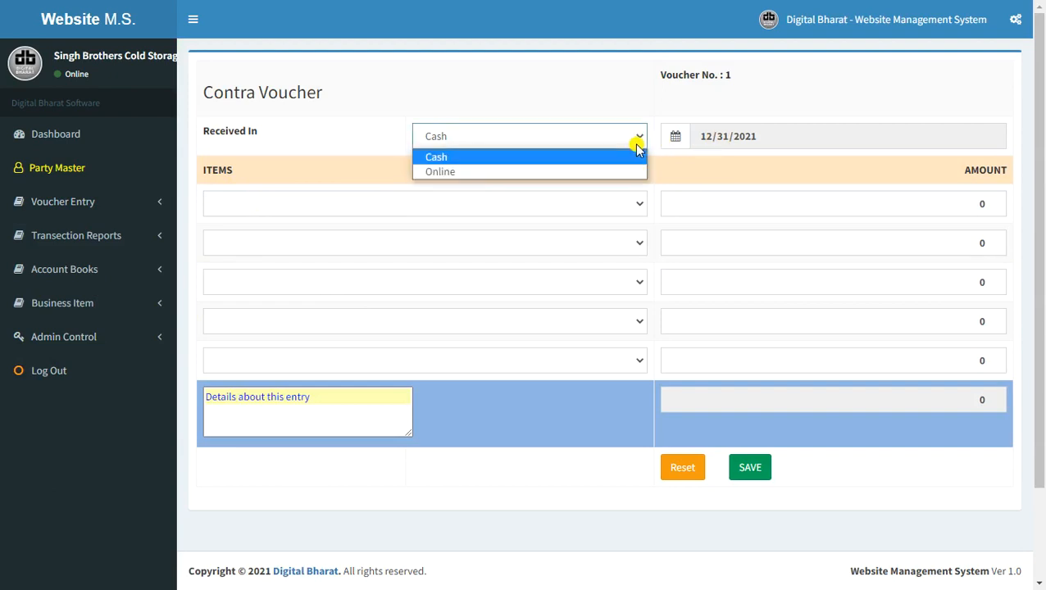
pyautogui.click(626, 171)
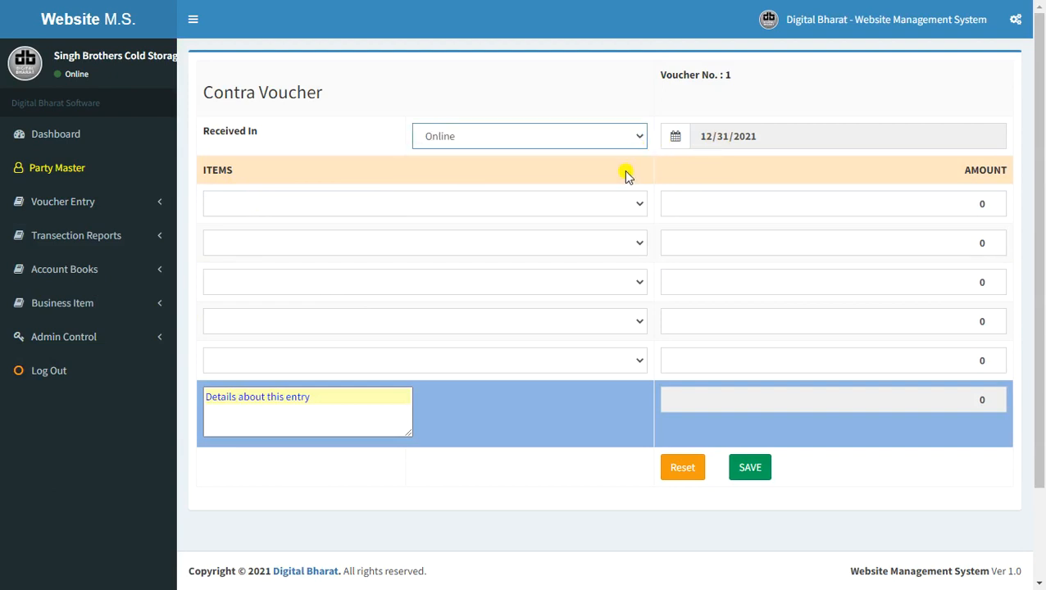
pyautogui.click(443, 201)
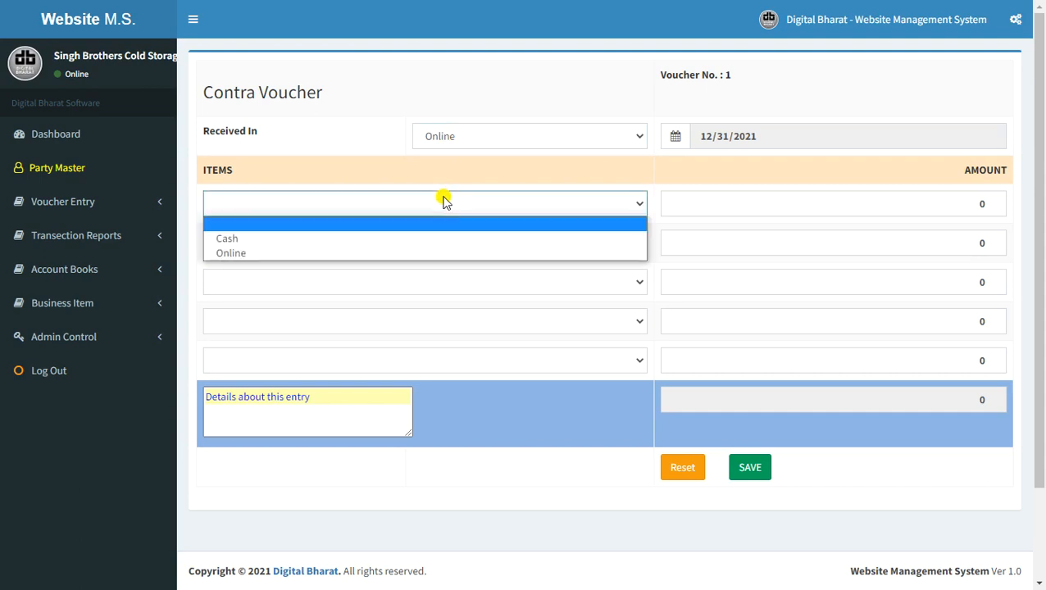
pyautogui.click(432, 235)
pyautogui.click(903, 215)
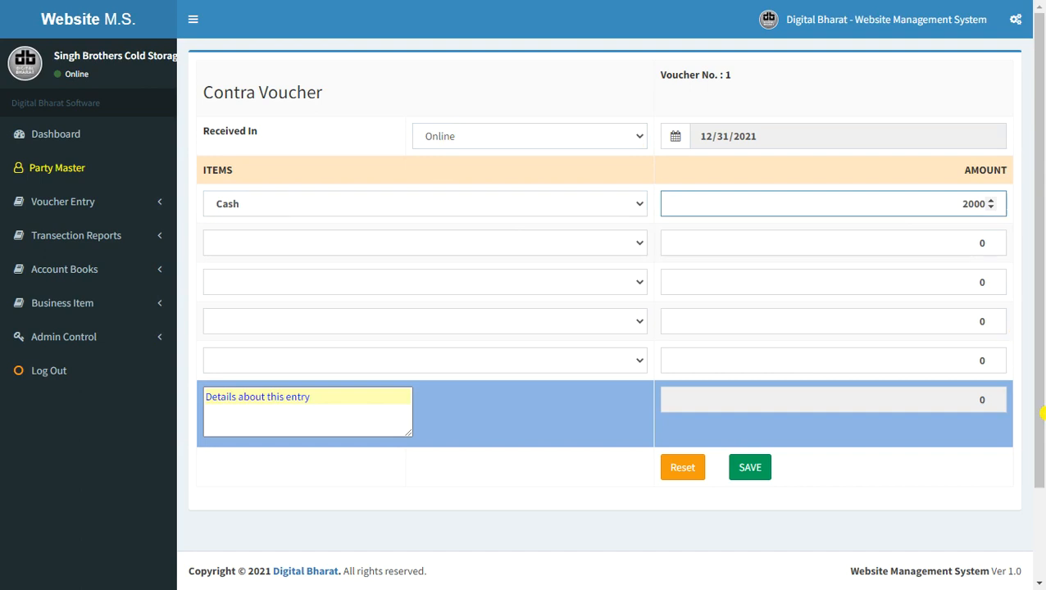
pyautogui.click(731, 466)
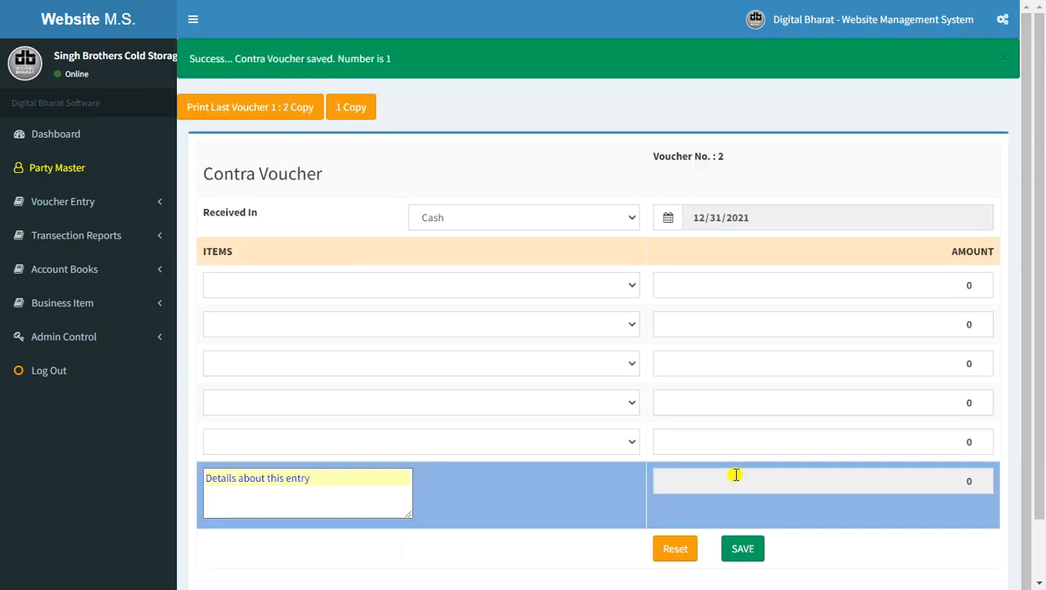
pyautogui.click(347, 116)
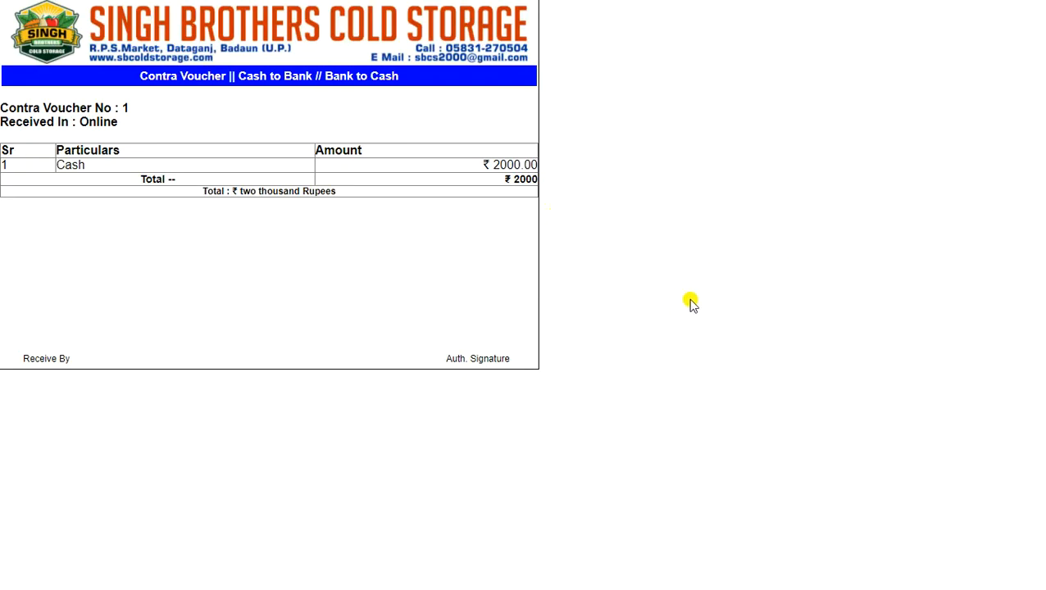
pyautogui.hotkey('ctrl', 'w')
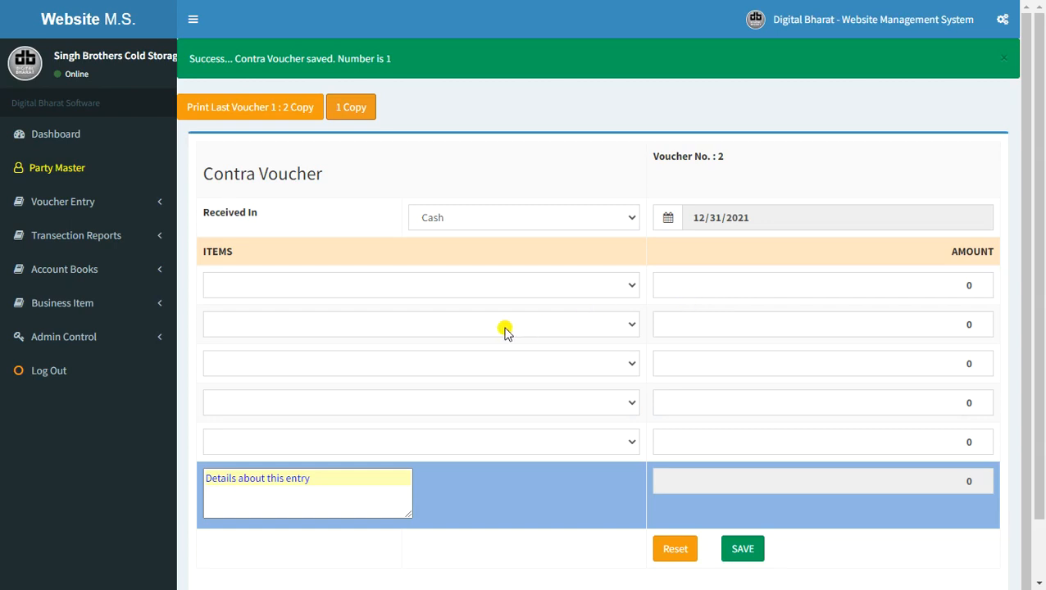
# Step: Switch to the Master Admin session and open the Day Book to examine the day's vouchers and the excess of out over in
pyautogui.click(153, 273)
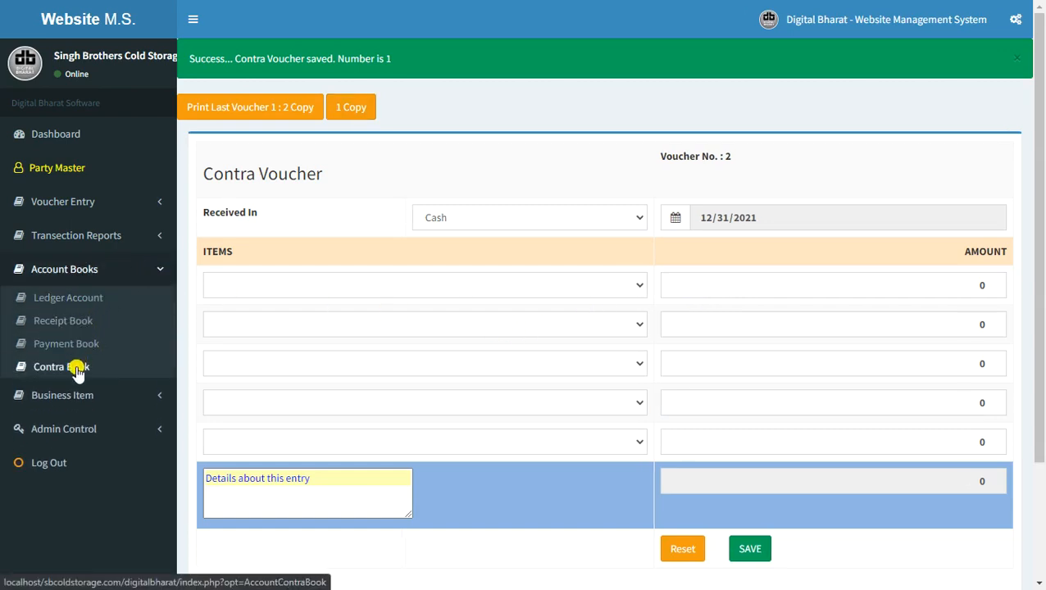
pyautogui.hotkey('alt', 'Tab')
pyautogui.hotkey('alt', 'Tab')
pyautogui.hotkey('alt', 'Tab')
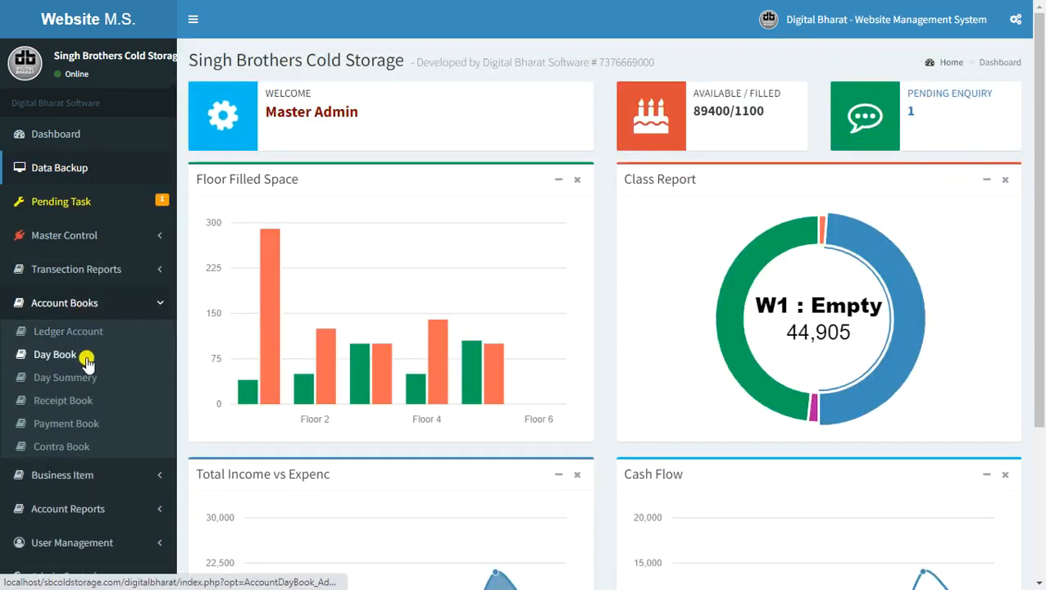
pyautogui.click(86, 361)
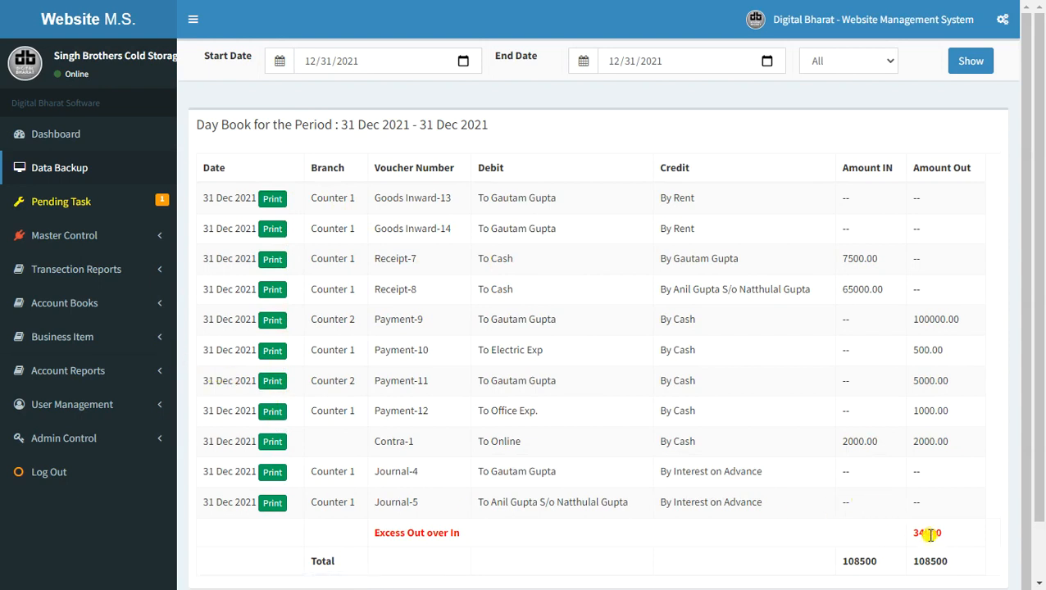
pyautogui.click(869, 533)
# Step: Show the Cash ledger account for 31 Dec 2021 and examine its opening balance and credit total
pyautogui.click(117, 305)
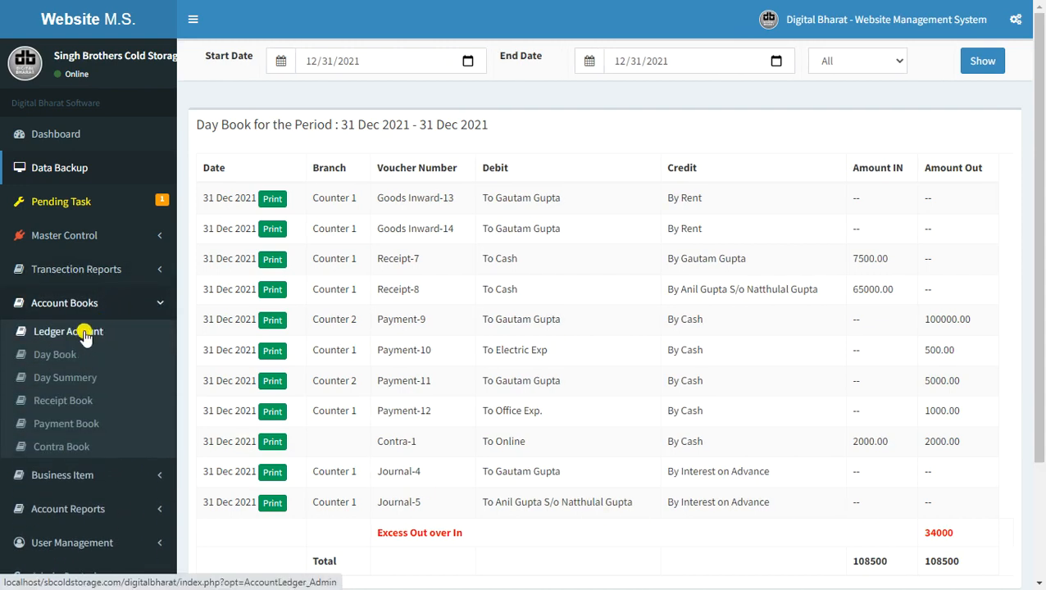
pyautogui.click(101, 320)
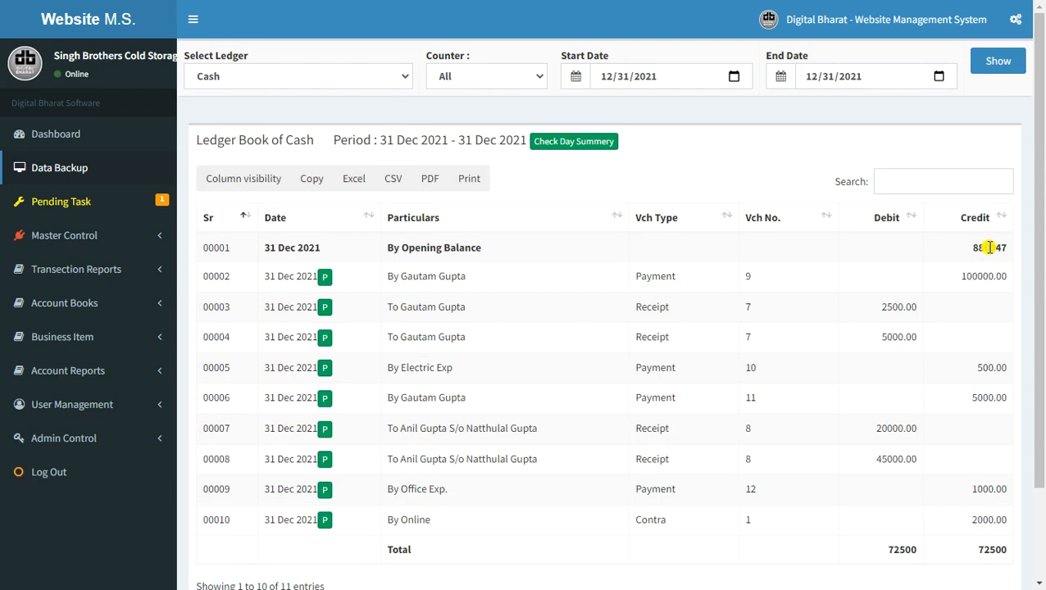
pyautogui.doubleClick(990, 552)
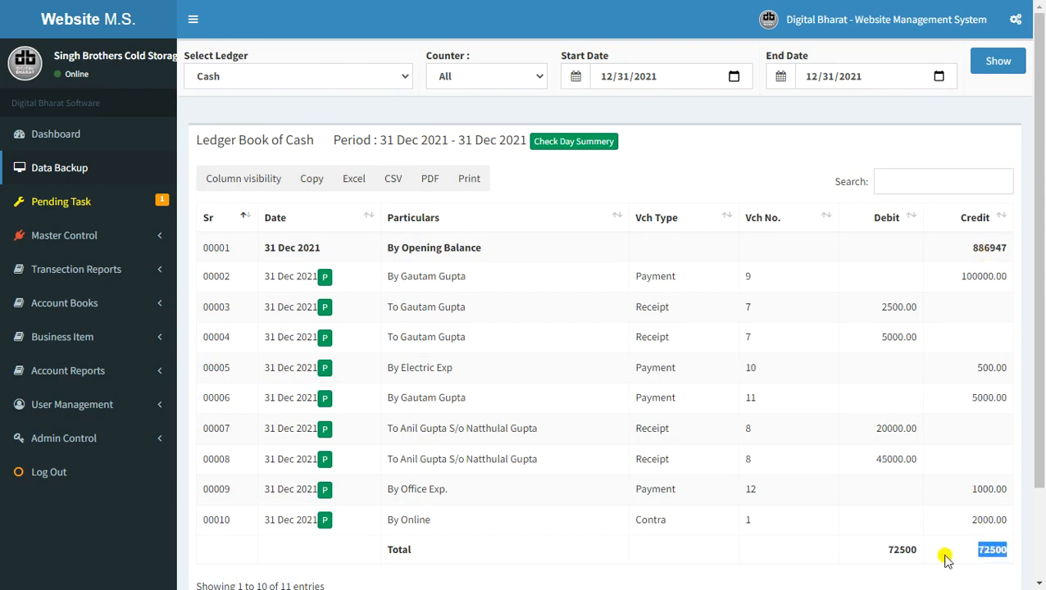
# Step: Show the ledger of the first party in the list and compare its loan receipt with the Interest on Advance entry
pyautogui.click(366, 82)
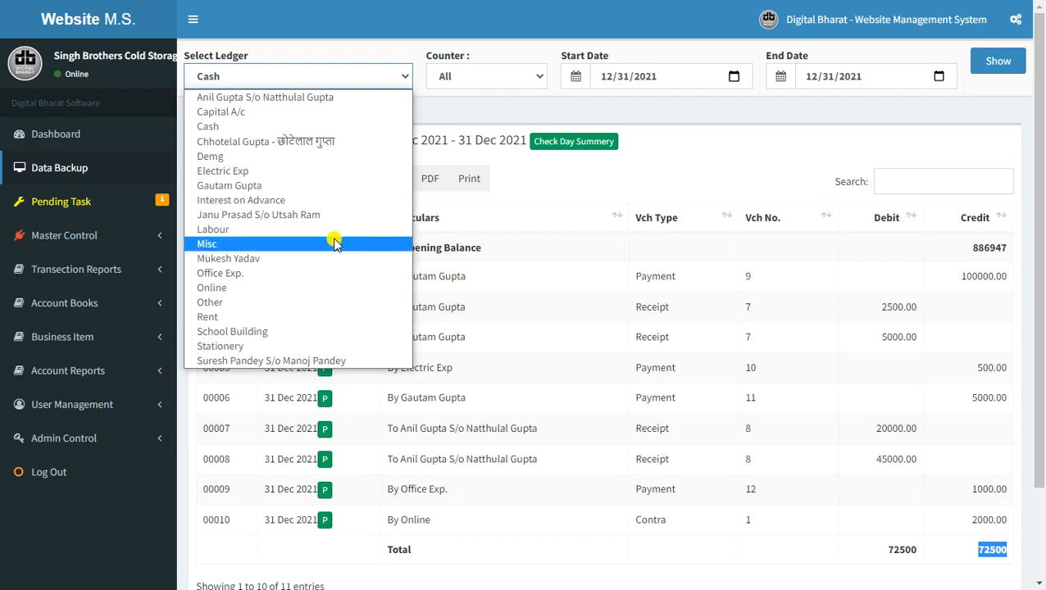
pyautogui.click(334, 98)
pyautogui.click(978, 64)
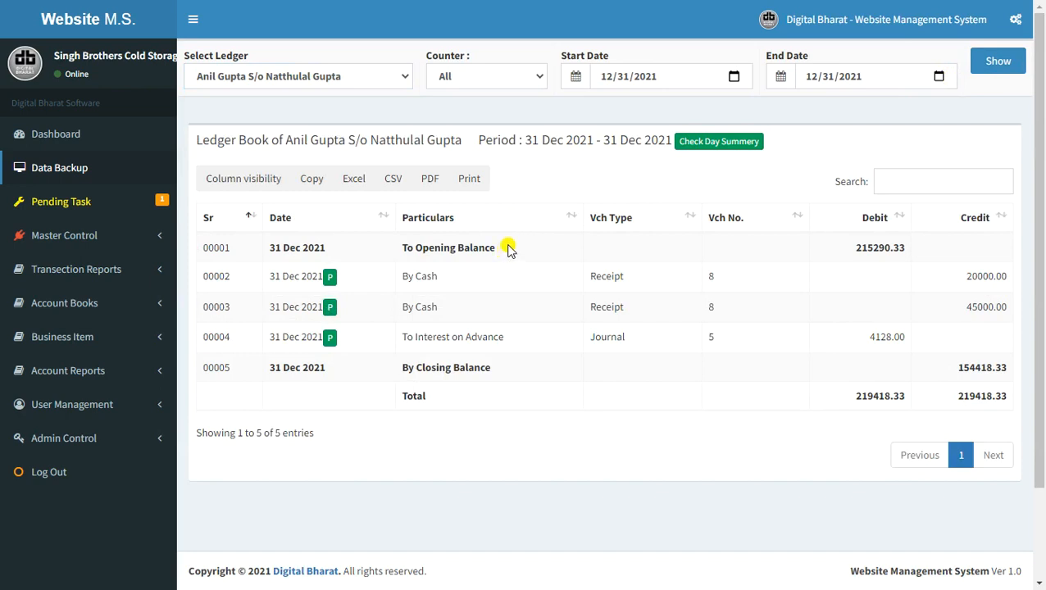
pyautogui.doubleClick(876, 339)
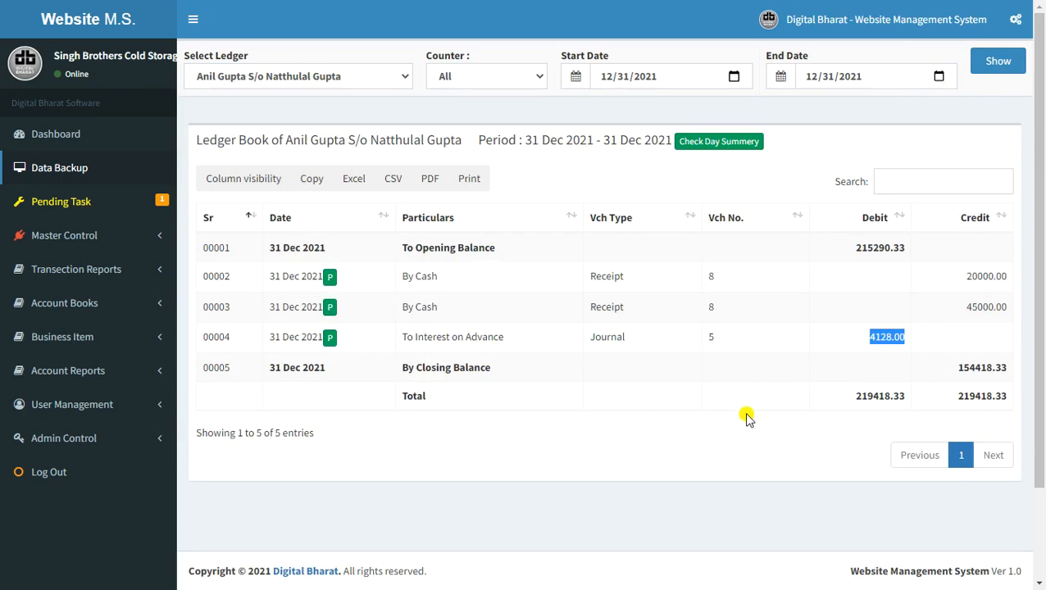
pyautogui.doubleClick(988, 308)
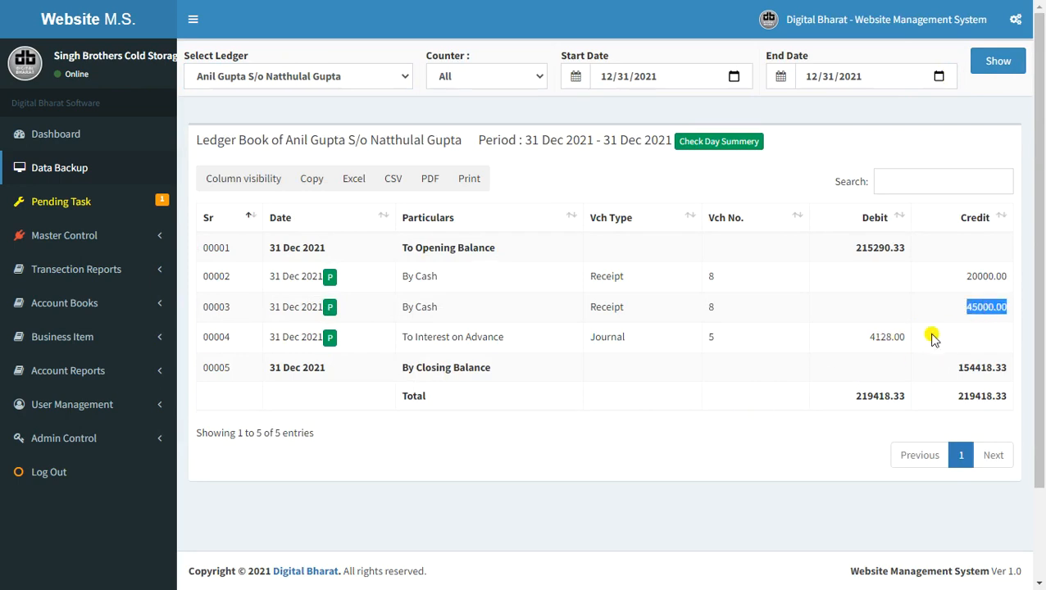
pyautogui.doubleClick(883, 339)
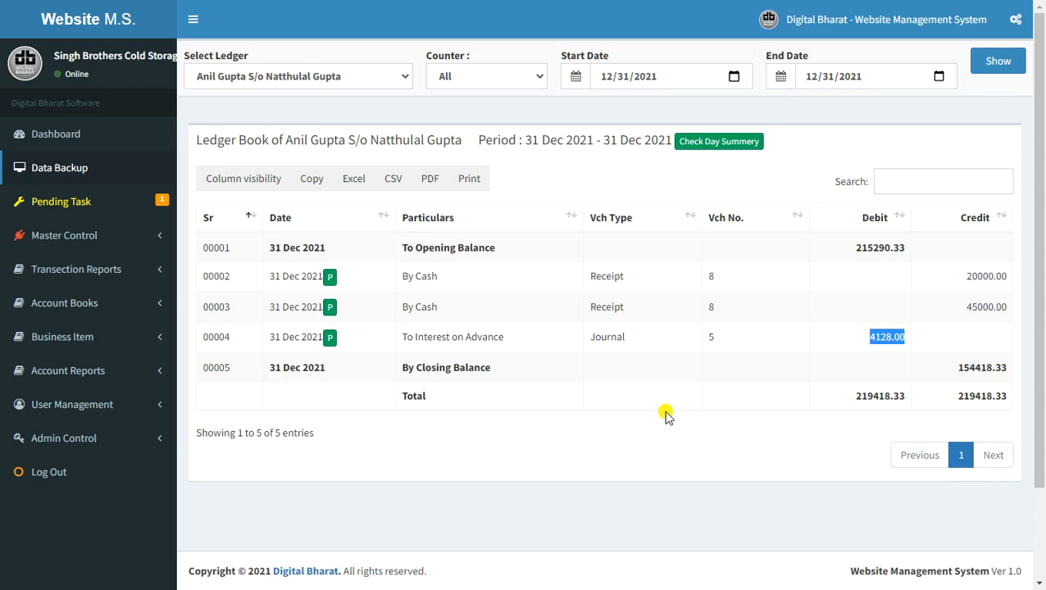
# Step: Examine the closing balance in the party's ledger and open the Day Summary for 31 Dec 2021
pyautogui.doubleClick(989, 368)
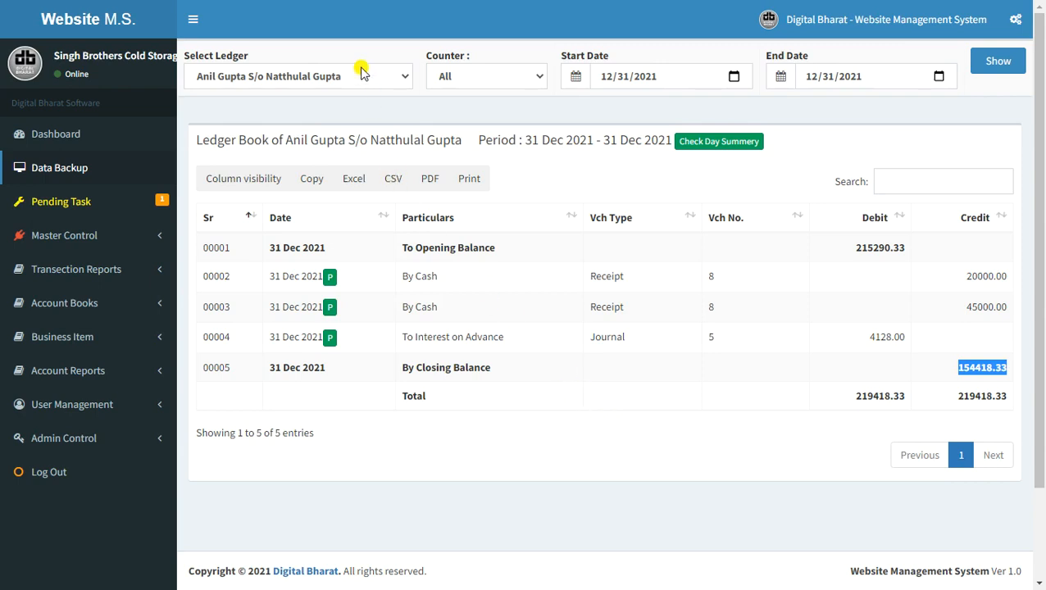
pyautogui.click(705, 155)
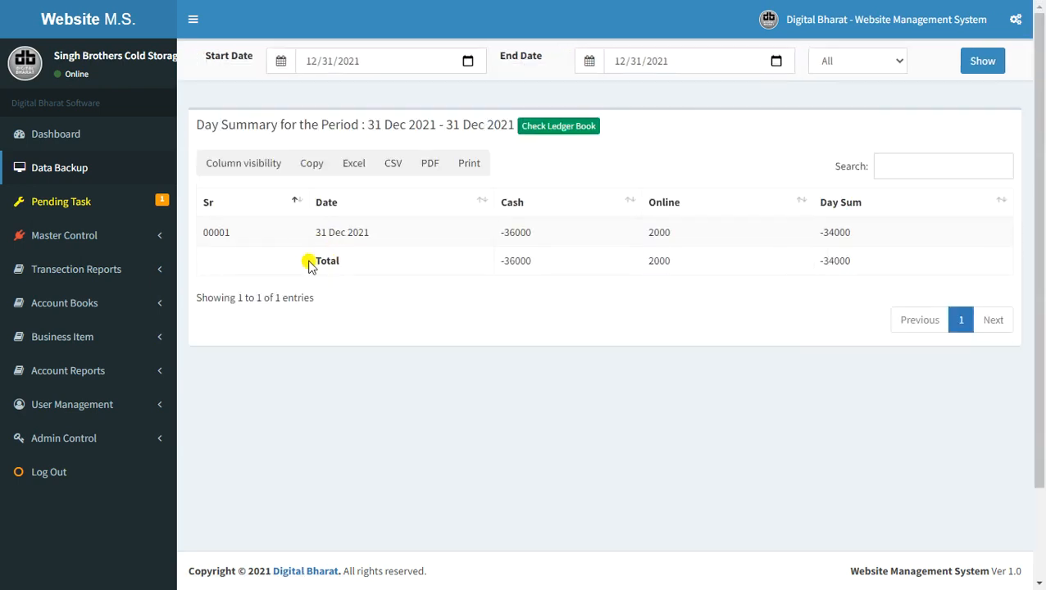
# Step: Review the Receipt Book and the Payment Book for 31 Dec 2021
pyautogui.click(107, 308)
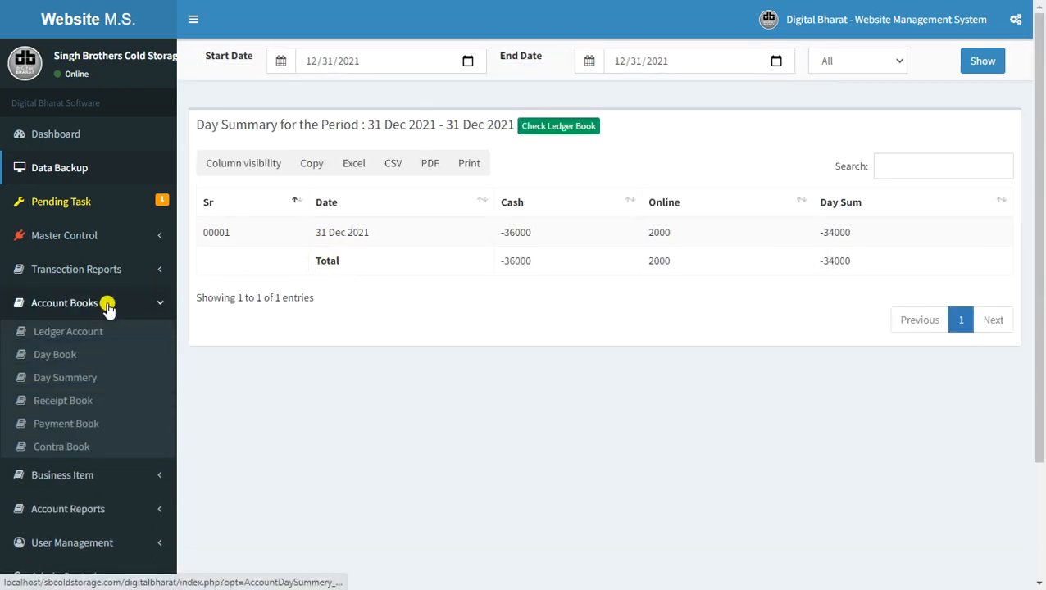
pyautogui.click(88, 403)
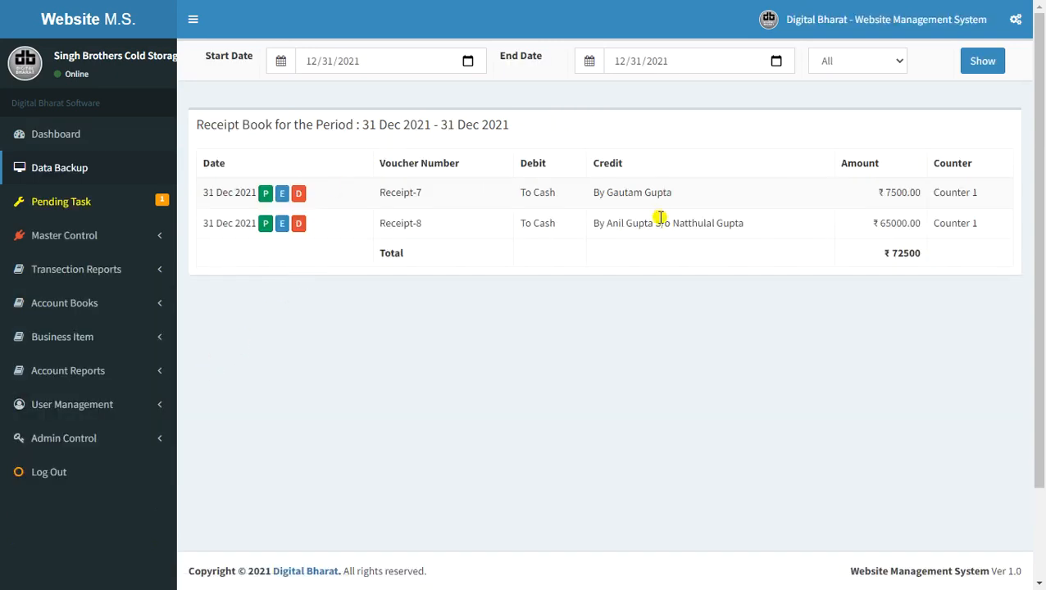
pyautogui.click(80, 305)
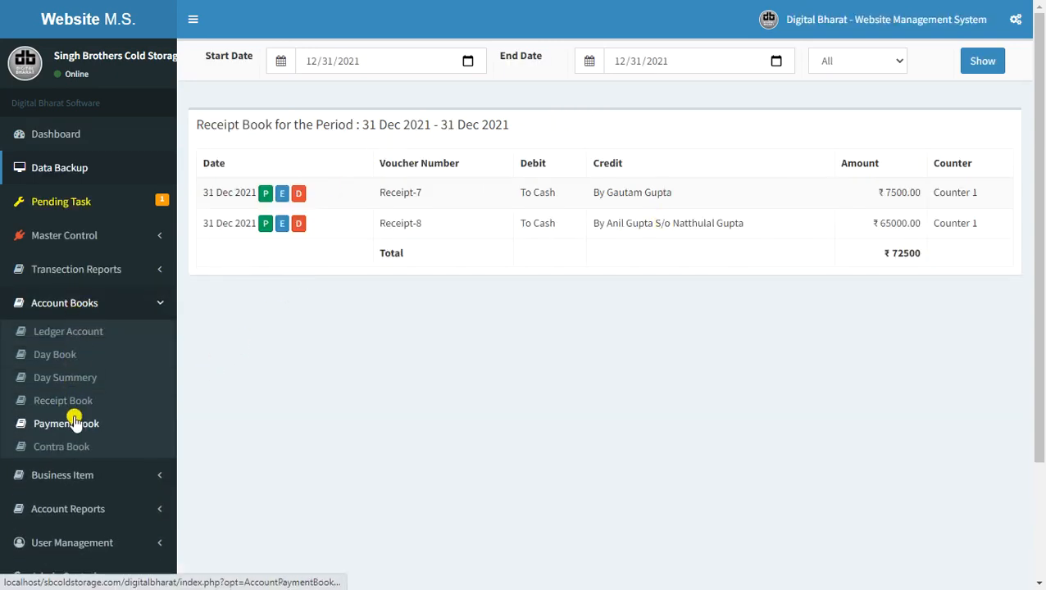
pyautogui.click(74, 424)
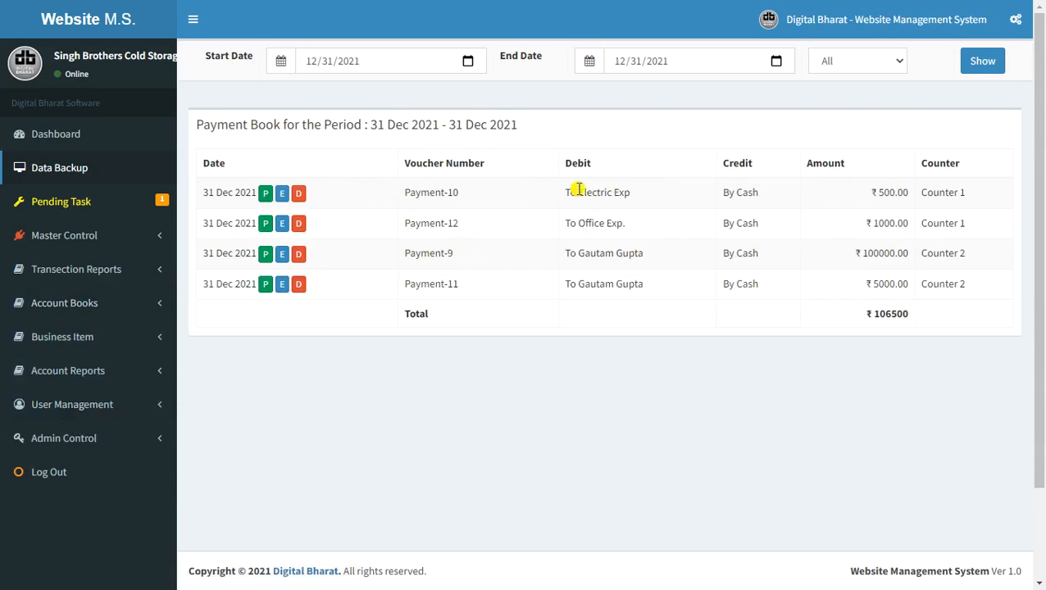
# Step: View the edit form and the delete form of payment voucher 11 from the Payment Book without changing the voucher
pyautogui.click(281, 287)
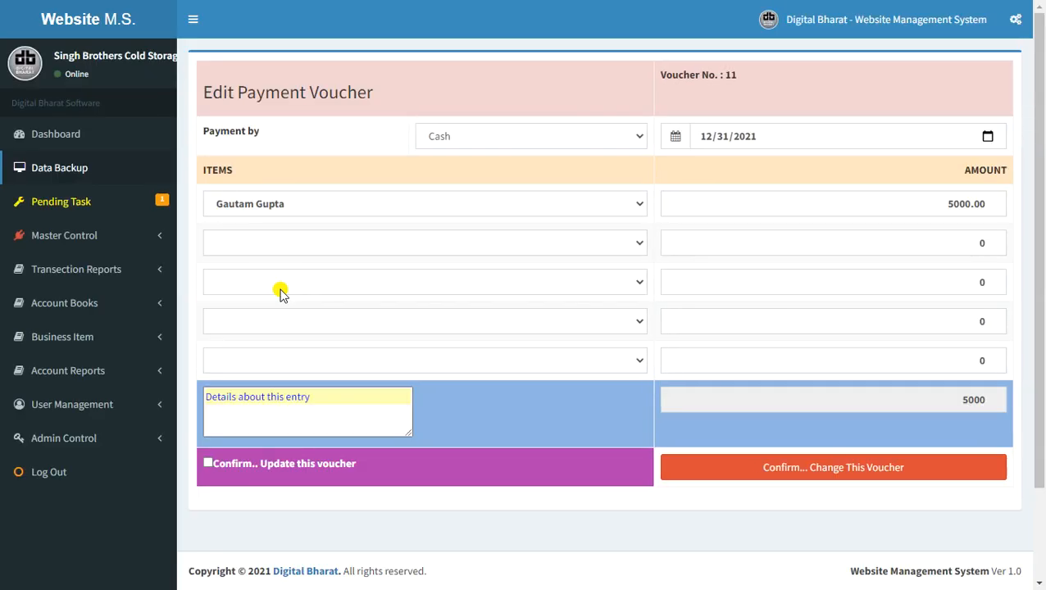
pyautogui.click(139, 309)
pyautogui.click(107, 423)
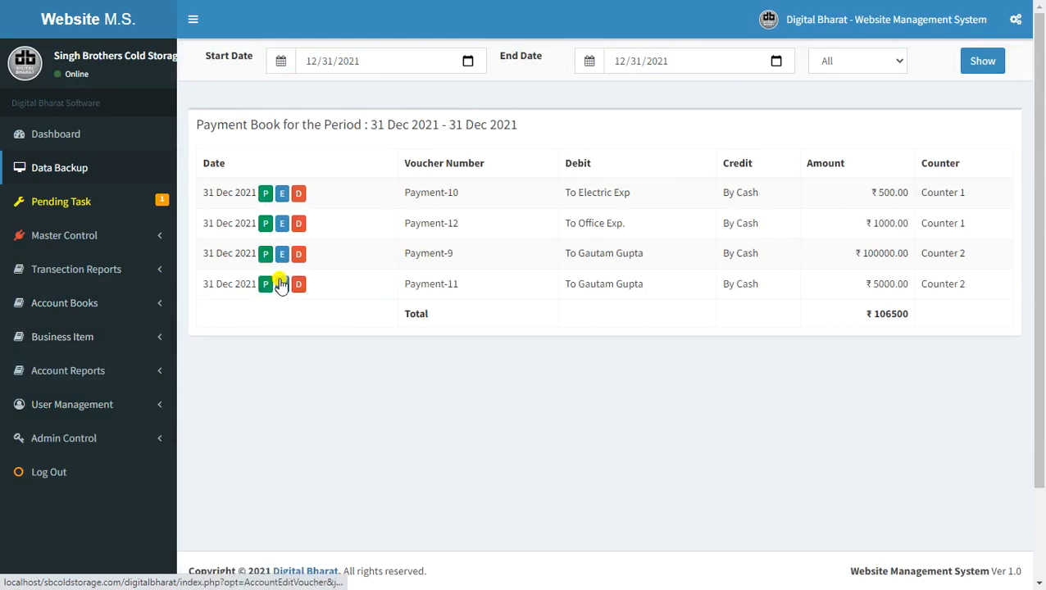
pyautogui.click(298, 289)
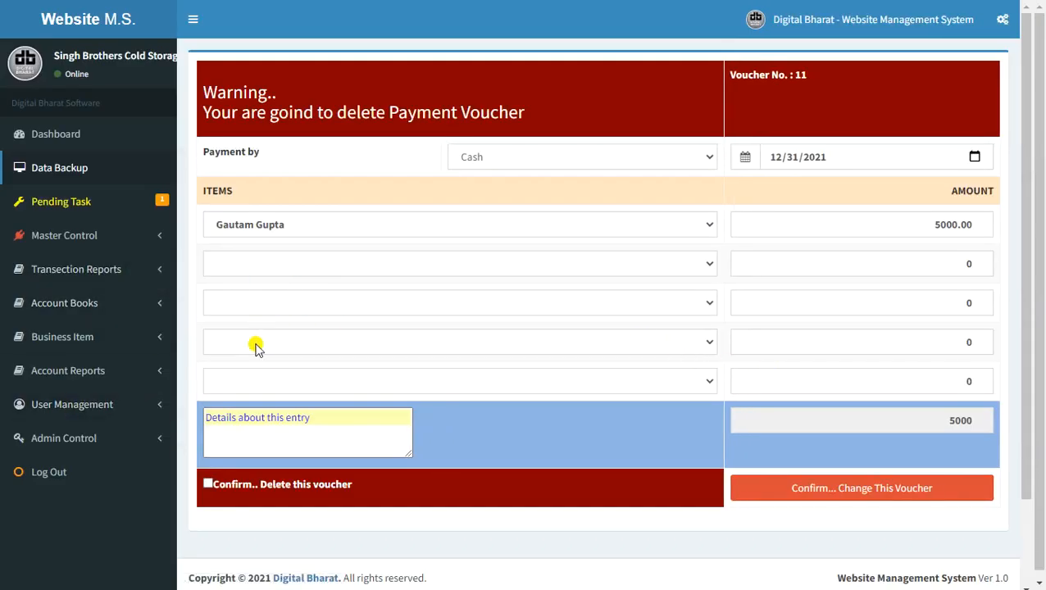
pyautogui.click(139, 304)
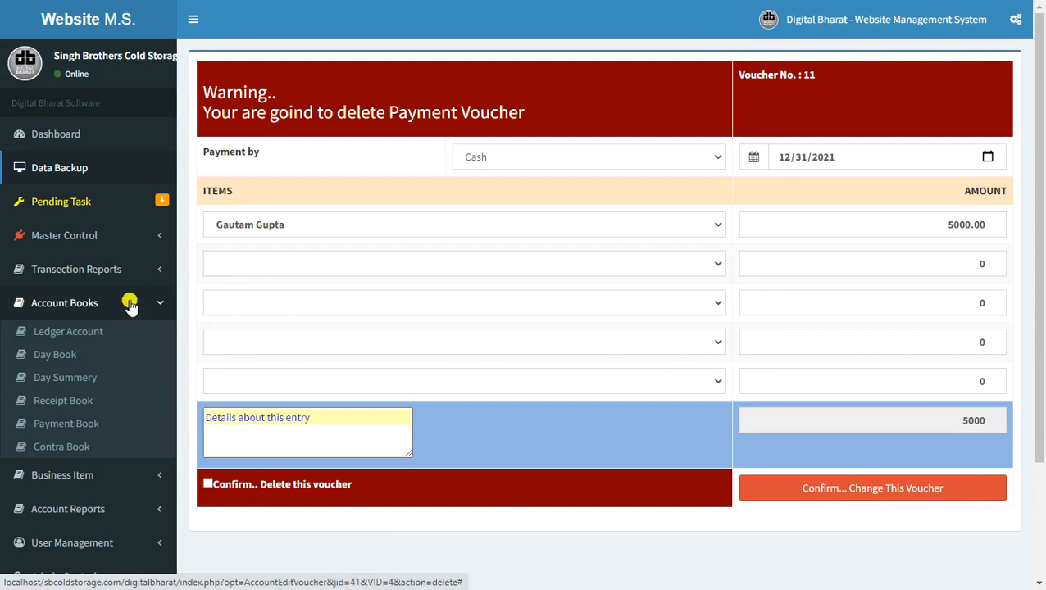
pyautogui.click(130, 304)
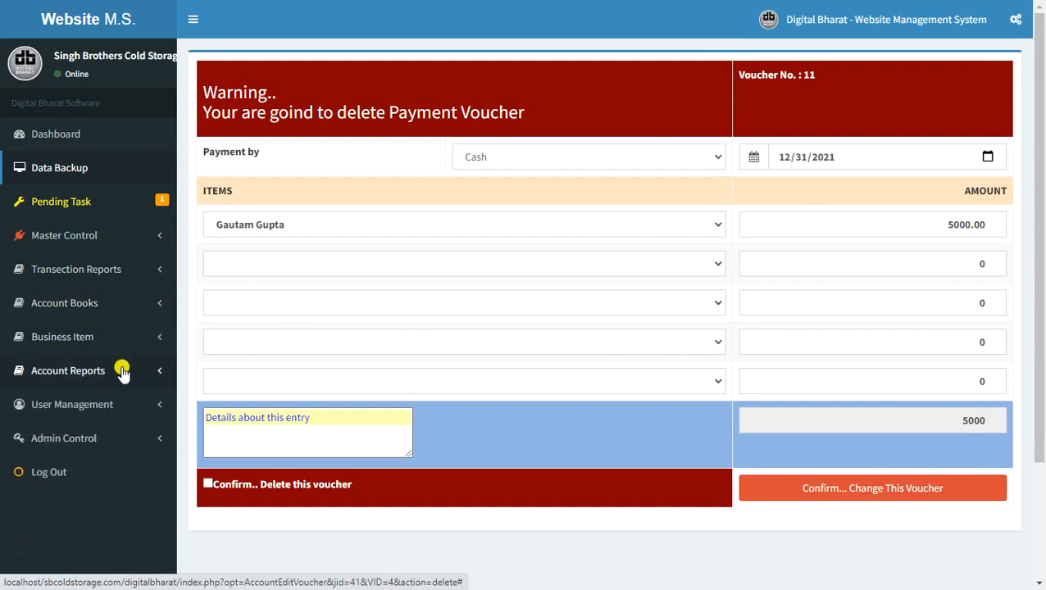
# Step: Open the Profit & Loss A/c report for 31 Dec 2021 and examine gross and net profit
pyautogui.click(121, 370)
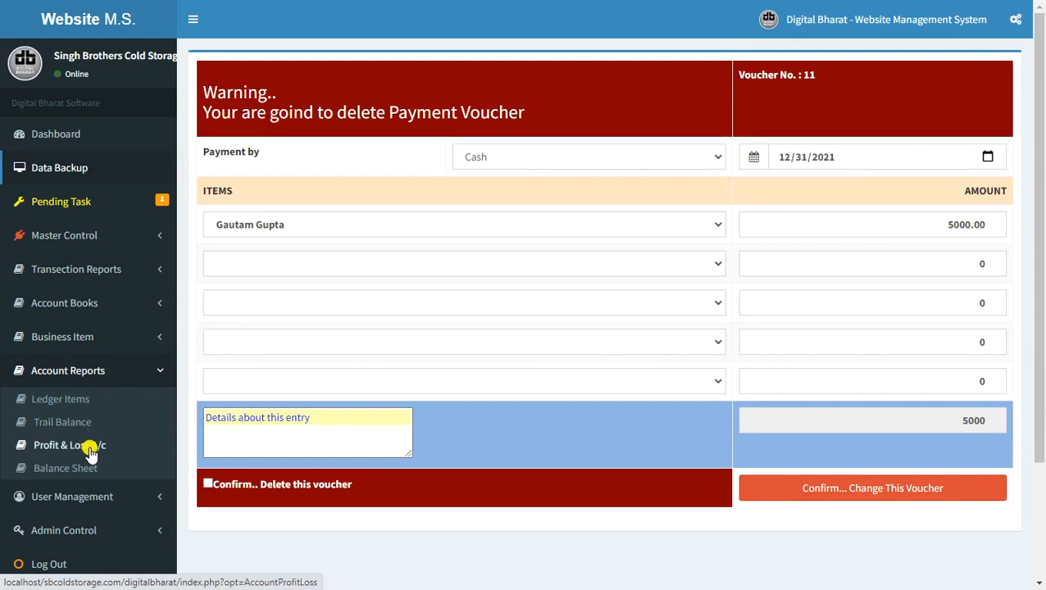
pyautogui.click(90, 453)
pyautogui.scroll(-1, 767, 220)
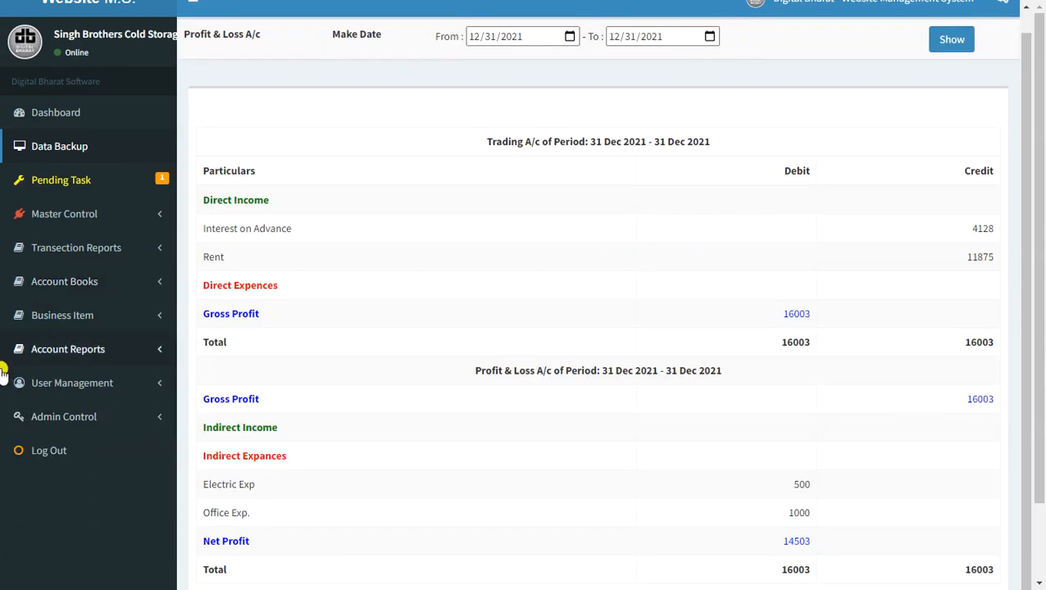
# Step: Open the Balance Sheet for 31 Dec 2021 and compare its debit and credit totals
pyautogui.click(97, 349)
pyautogui.scroll(1, 105, 451)
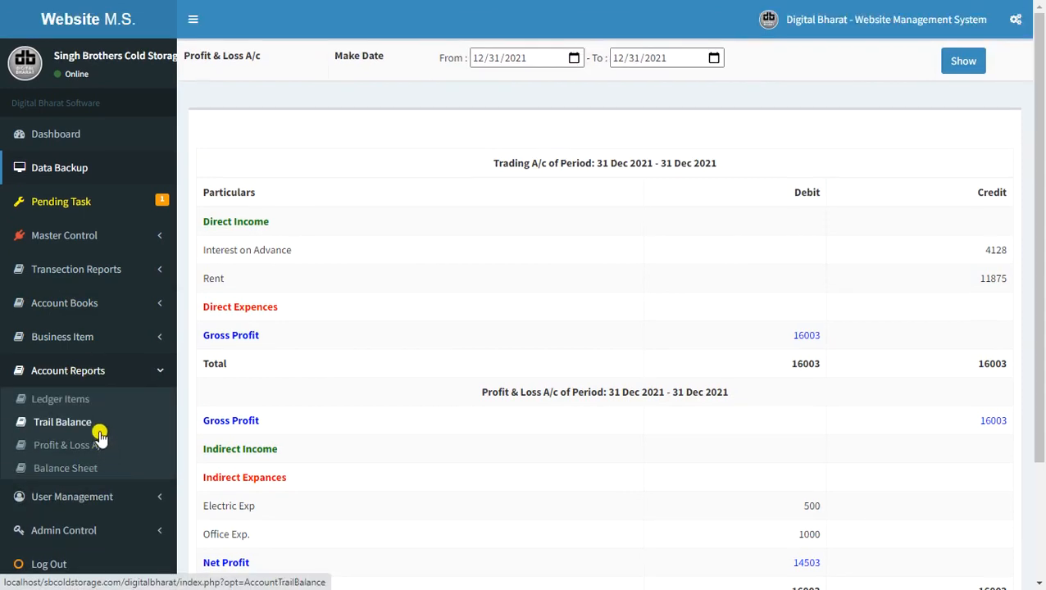
pyautogui.click(94, 468)
pyautogui.scroll(-5, 650, 332)
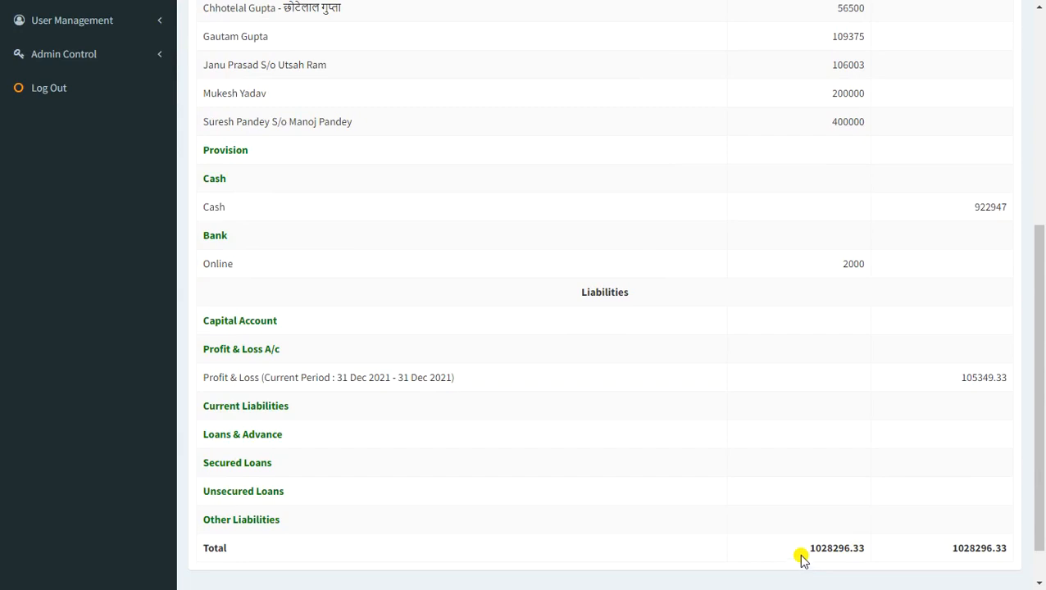
pyautogui.moveTo(811, 550); pyautogui.dragTo(856, 547)
pyautogui.moveTo(957, 548); pyautogui.dragTo(1009, 548)
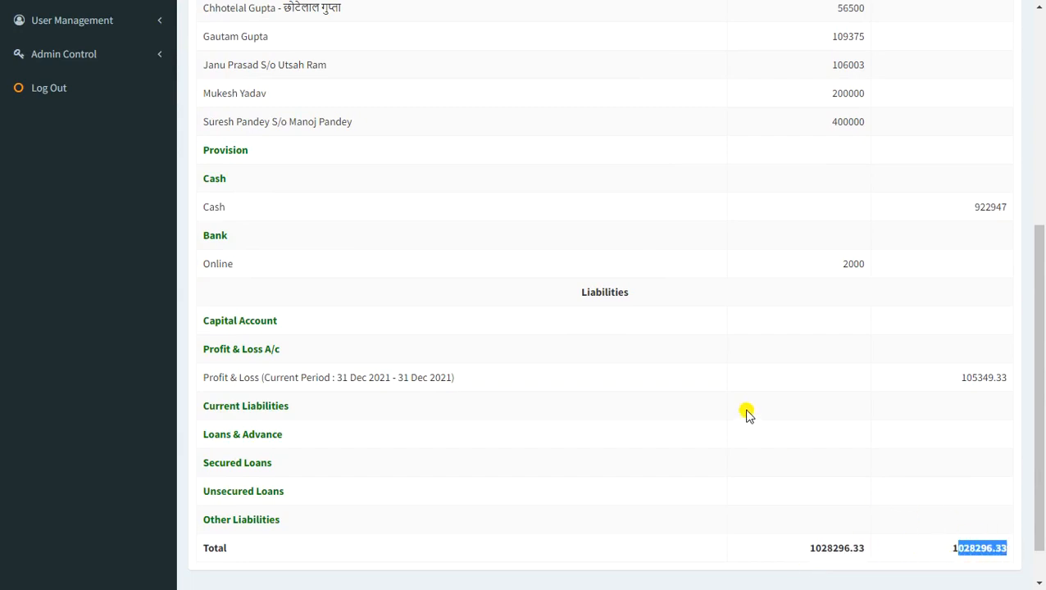
pyautogui.scroll(5, 296, 267)
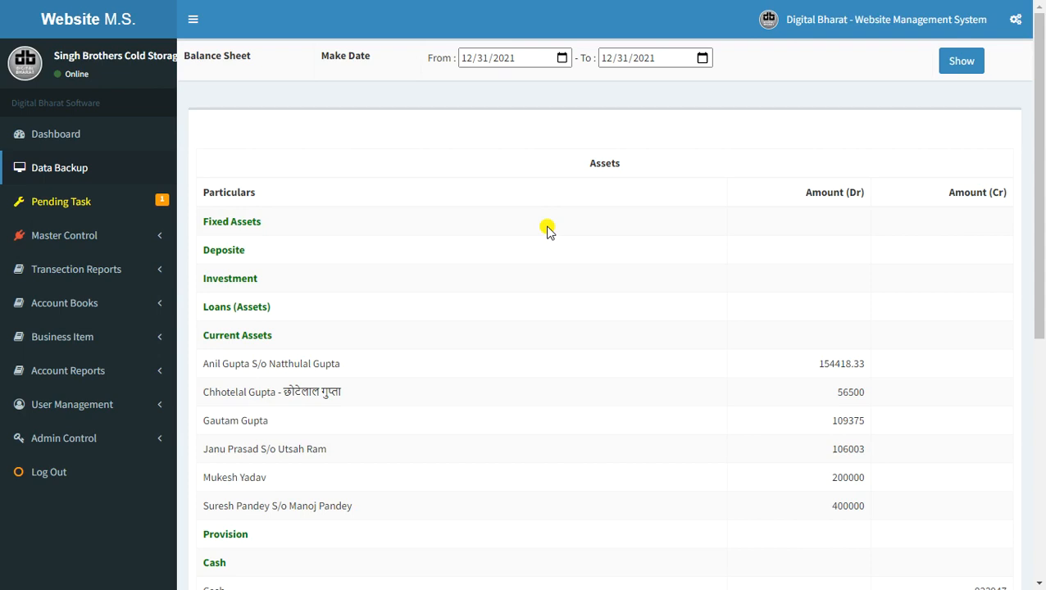
# Step: Create a database backup and switch to the browser window with the Counter 1 session
pyautogui.click(46, 170)
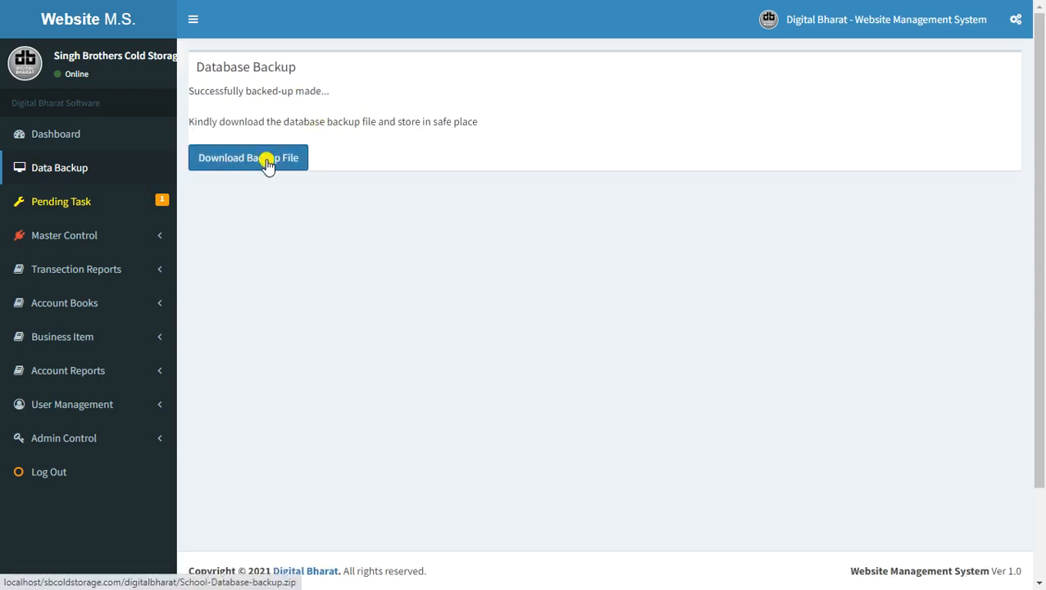
pyautogui.hotkey('alt', 'Tab')
pyautogui.hotkey('alt', 'Tab')
pyautogui.hotkey('alt', 'Tab')
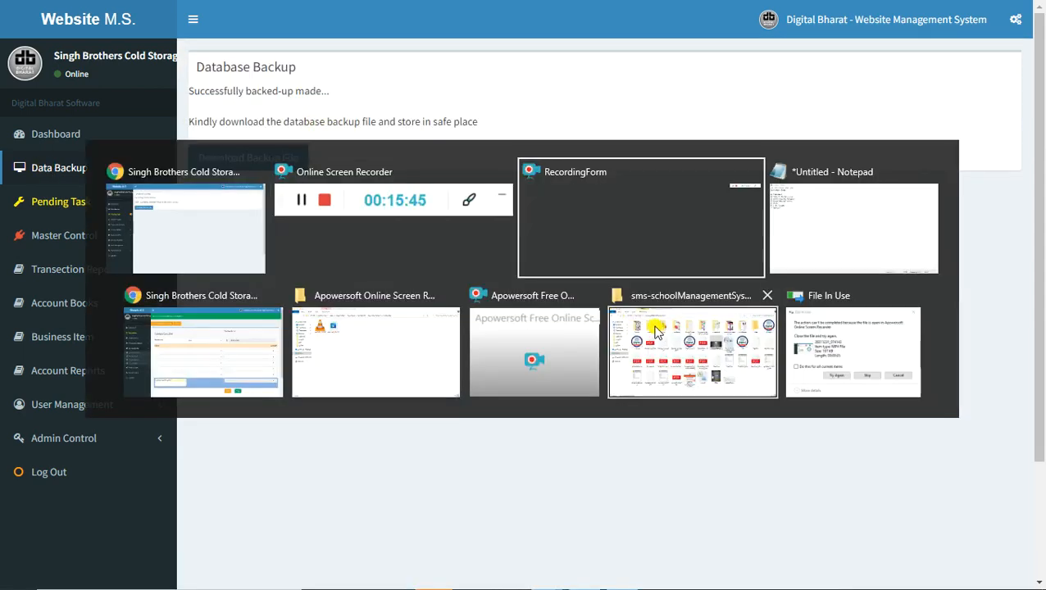
pyautogui.hotkey('alt', 'Tab')
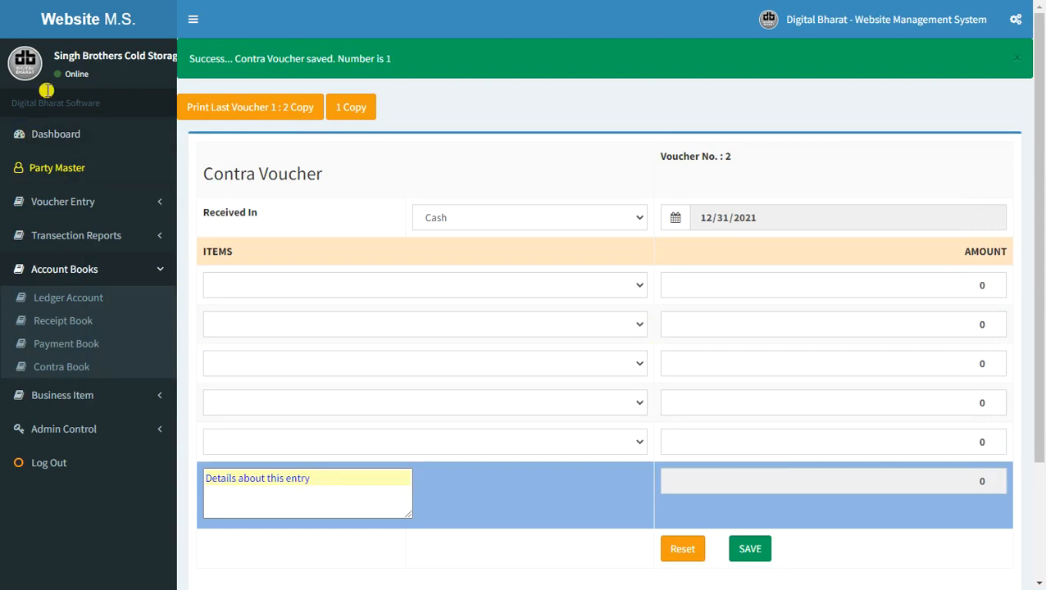
# Step: Open the Counter 1 dashboard and examine the scrolling pending-task notice
pyautogui.click(95, 35)
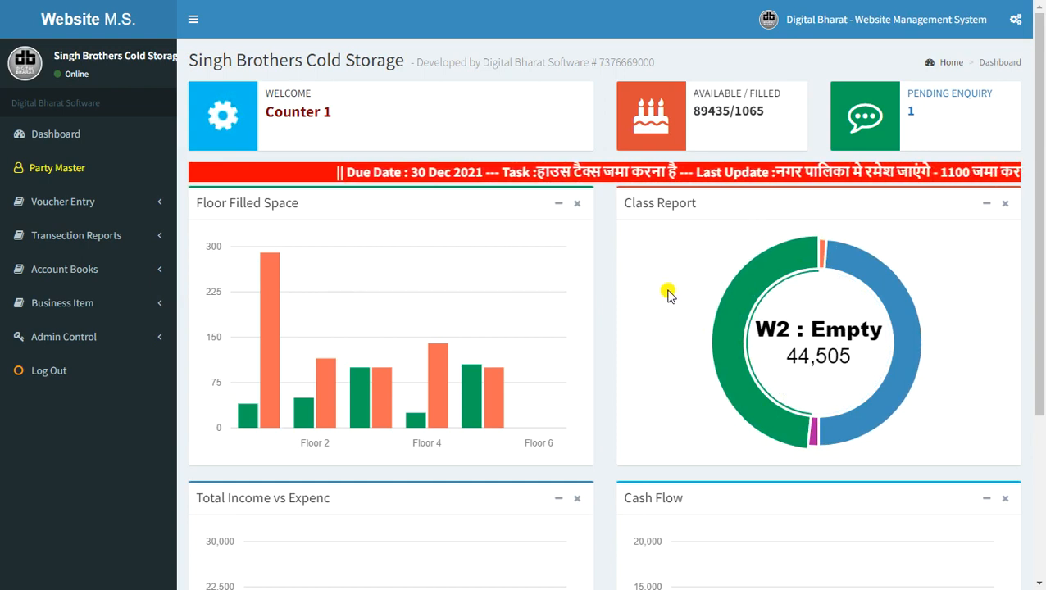
pyautogui.moveTo(309, 171); pyautogui.dragTo(617, 173)
pyautogui.click(369, 172)
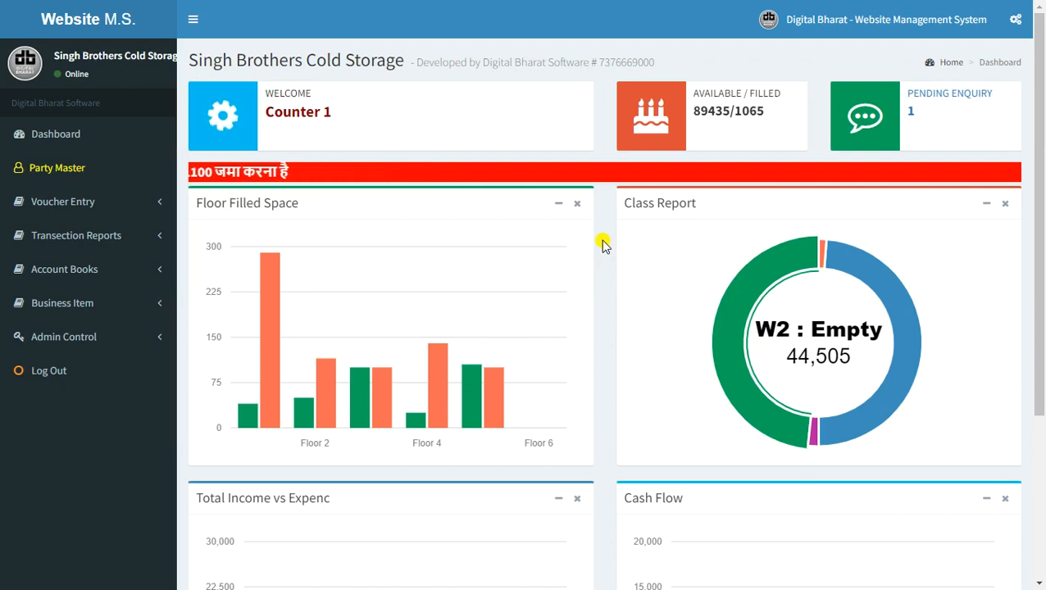
# Step: Return to the Master Admin session, view the Pending Task list and open the form for adding a new task
pyautogui.hotkey('alt', 'Tab')
pyautogui.hotkey('alt', 'Tab')
pyautogui.hotkey('alt', 'Tab')
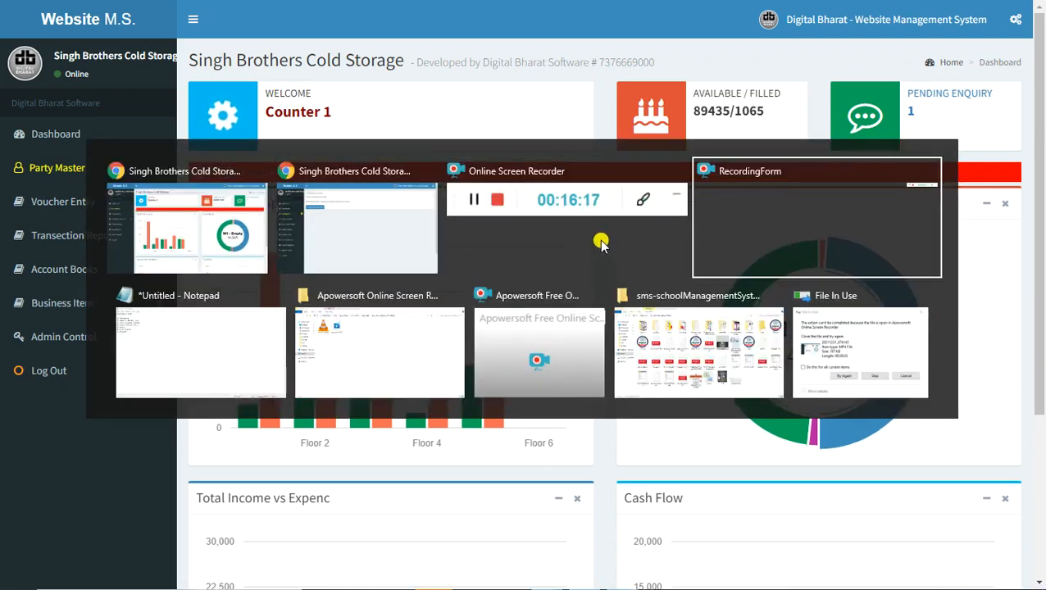
pyautogui.click(310, 196)
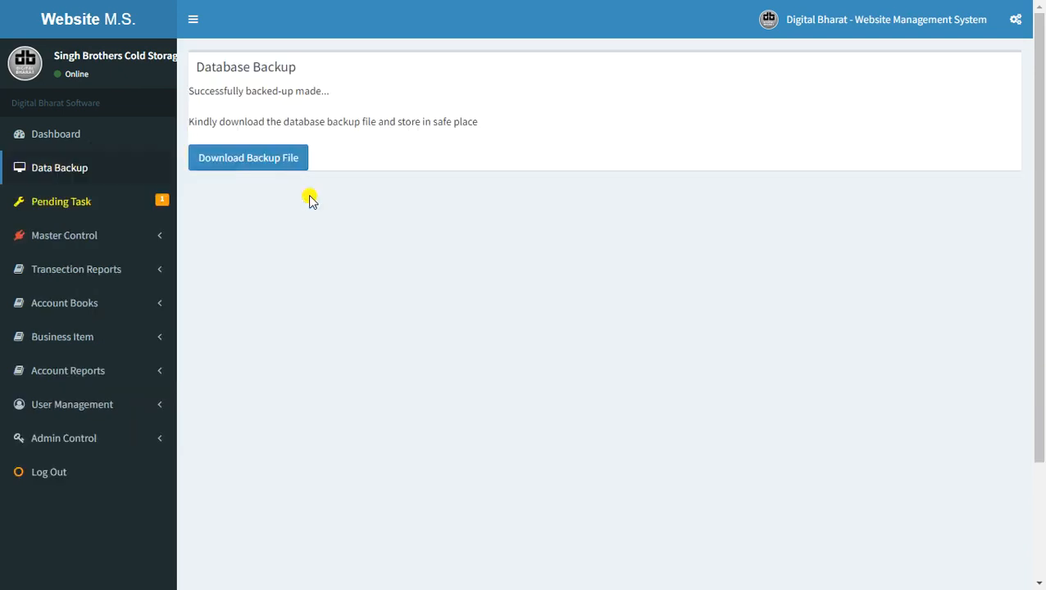
pyautogui.click(61, 201)
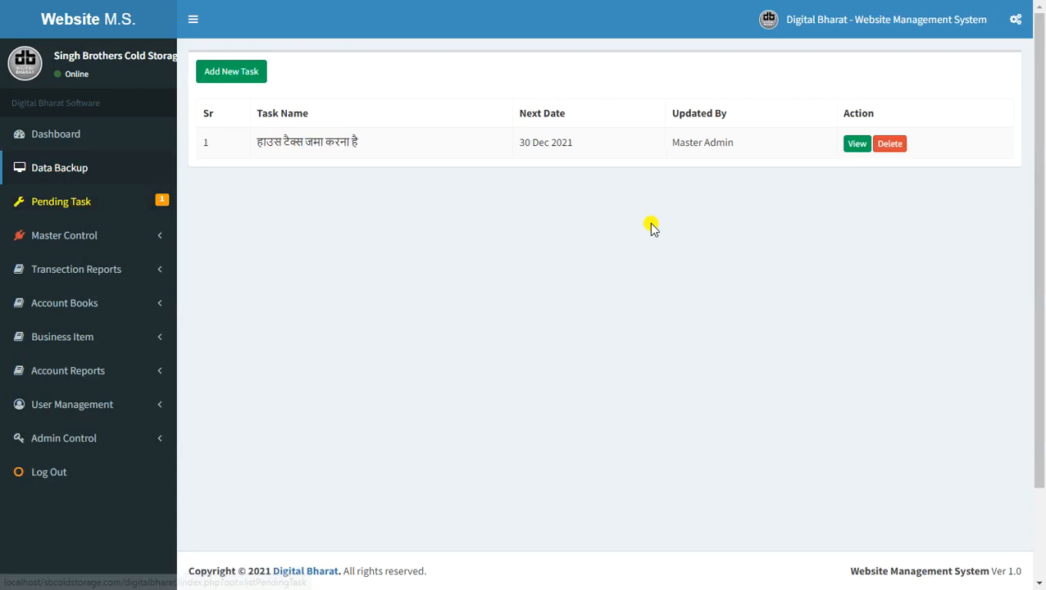
pyautogui.click(243, 83)
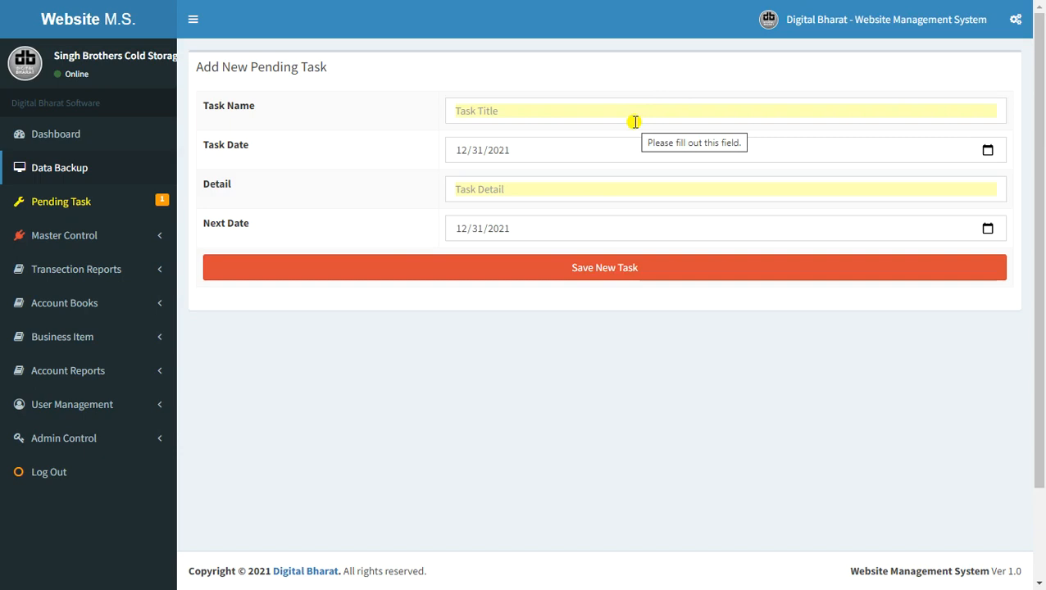
# Step: Switch to the Counter 1 browser window, leave full screen and load sbcoldstorage.com in a new tab
pyautogui.hotkey('alt', 'Tab')
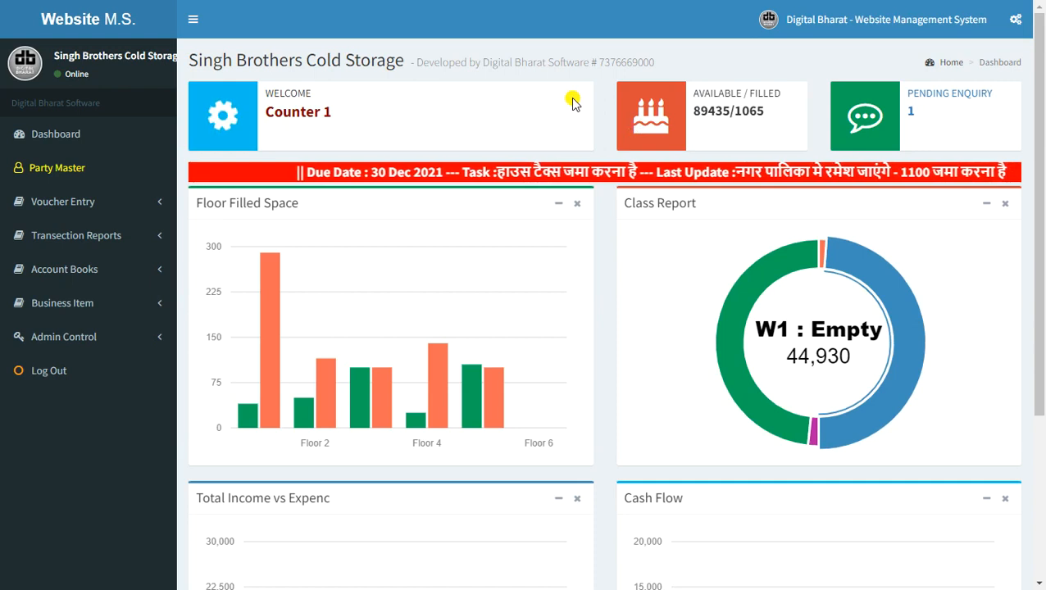
pyautogui.press('F11')
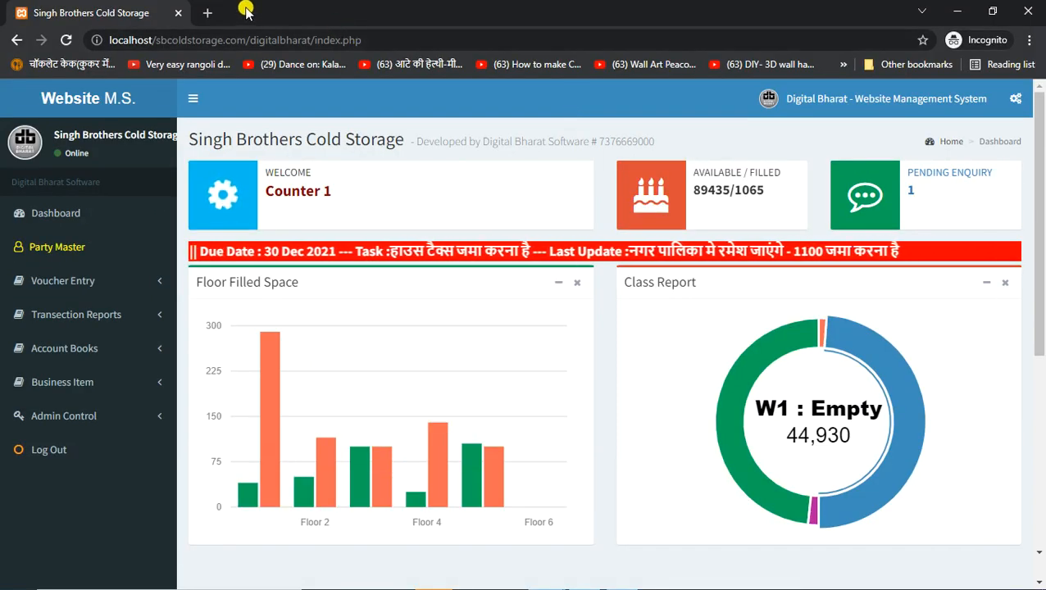
pyautogui.click(211, 11)
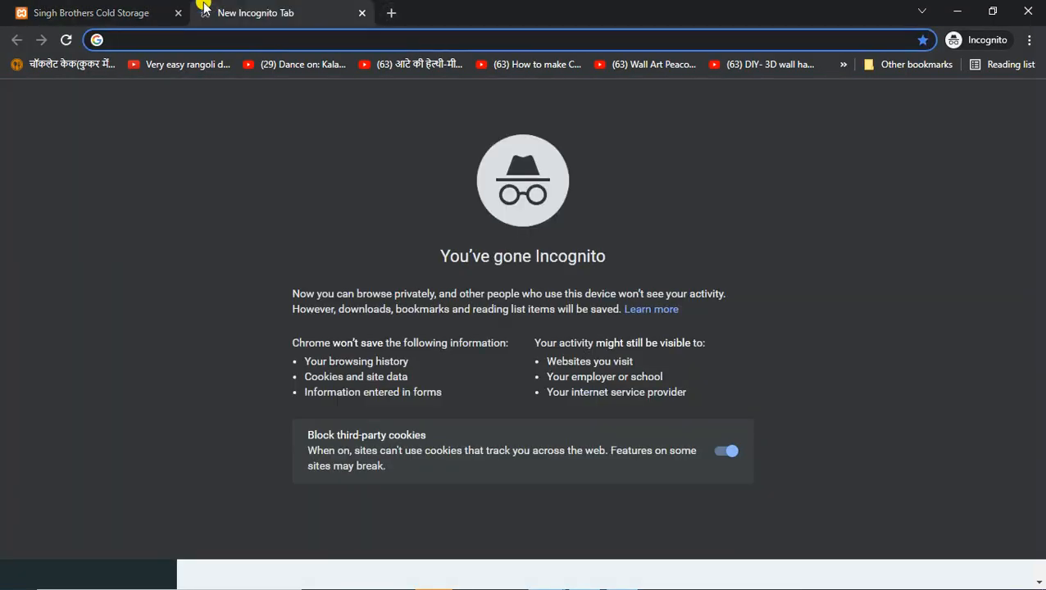
pyautogui.write('sb')
pyautogui.press('Right')
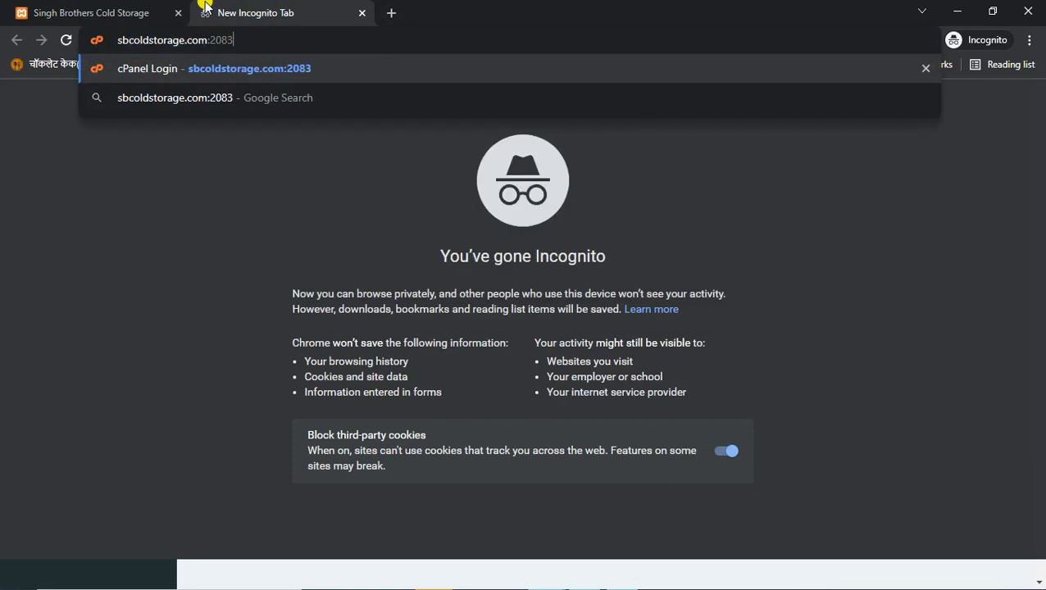
pyautogui.press('BackSpace')
pyautogui.press('BackSpace')
pyautogui.press('BackSpace')
pyautogui.press('BackSpace')
pyautogui.press('BackSpace')
pyautogui.press('Return')
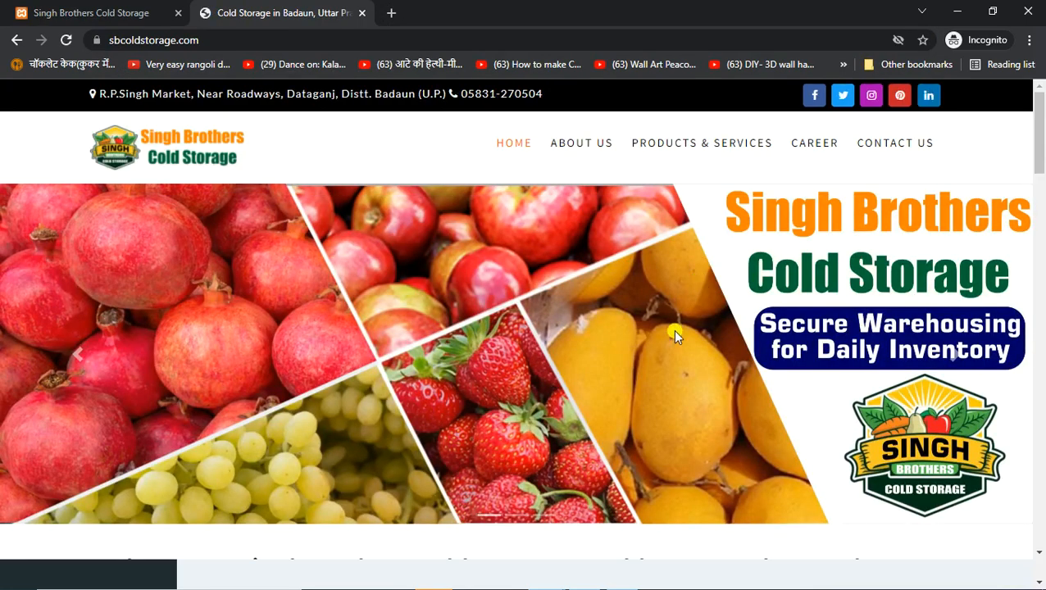
# Step: Examine the Singh Brothers Cold Storage home page, including its value-added facilities and the cold room and deep freeze specifications
pyautogui.scroll(-10, 674, 335)
pyautogui.scroll(-10, 670, 335)
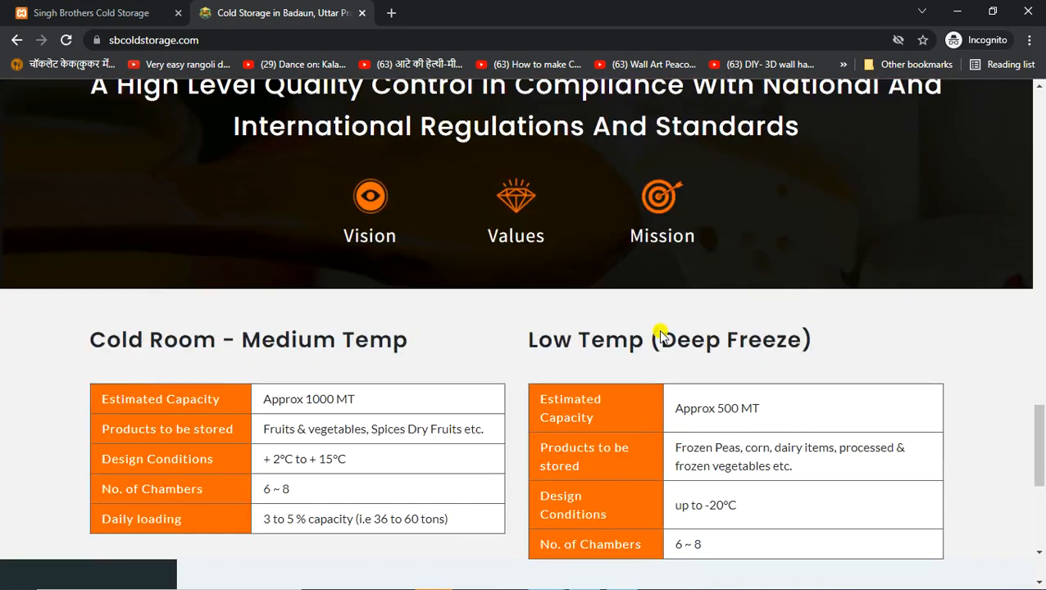
pyautogui.scroll(-4, 660, 335)
pyautogui.scroll(10, 660, 334)
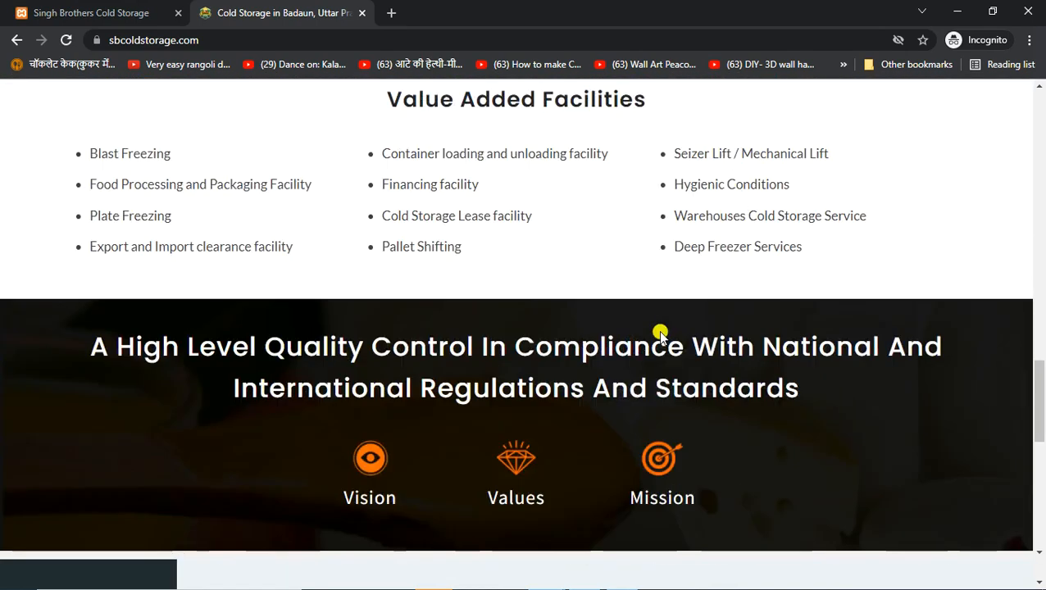
pyautogui.scroll(-10, 660, 334)
pyautogui.scroll(1, 660, 332)
pyautogui.scroll(-1, 660, 332)
pyautogui.scroll(15, 642, 353)
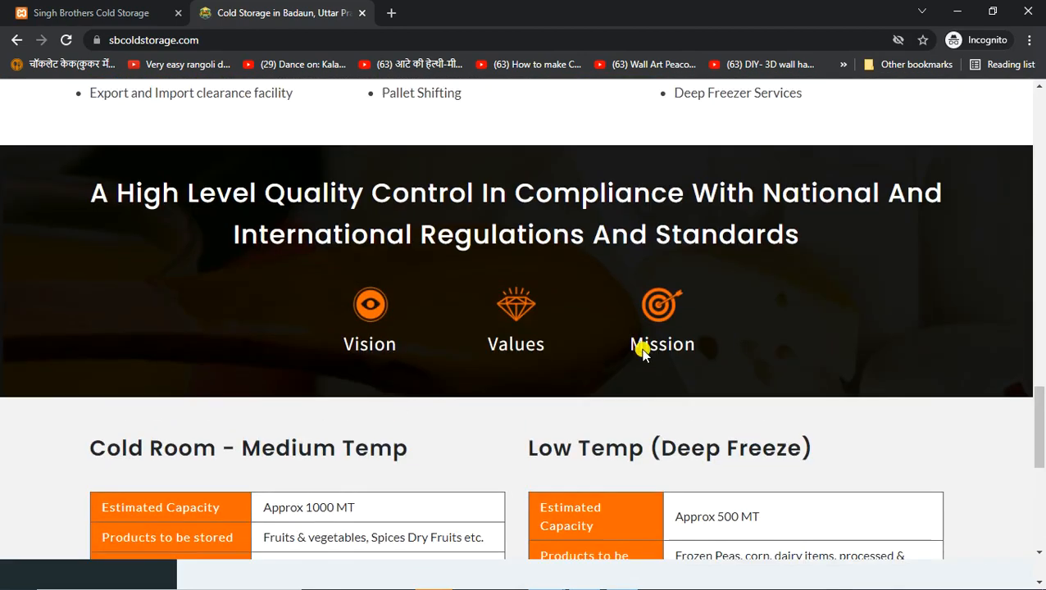
pyautogui.scroll(5, 642, 353)
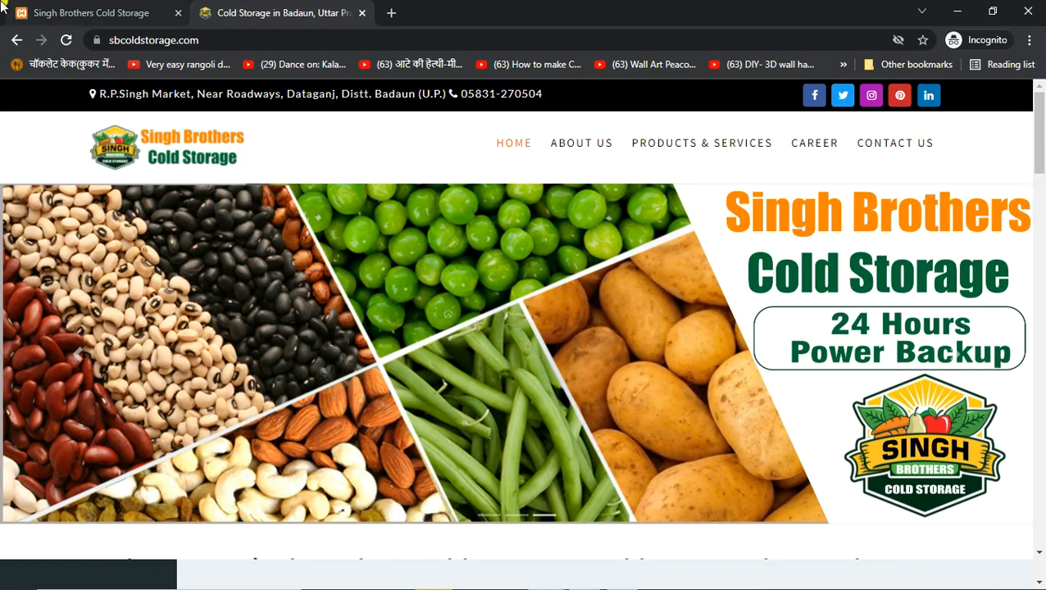
# Step: Return to the cold storage management system's Counter 1 session and open the Goods Inward voucher entry form
pyautogui.click(57, 11)
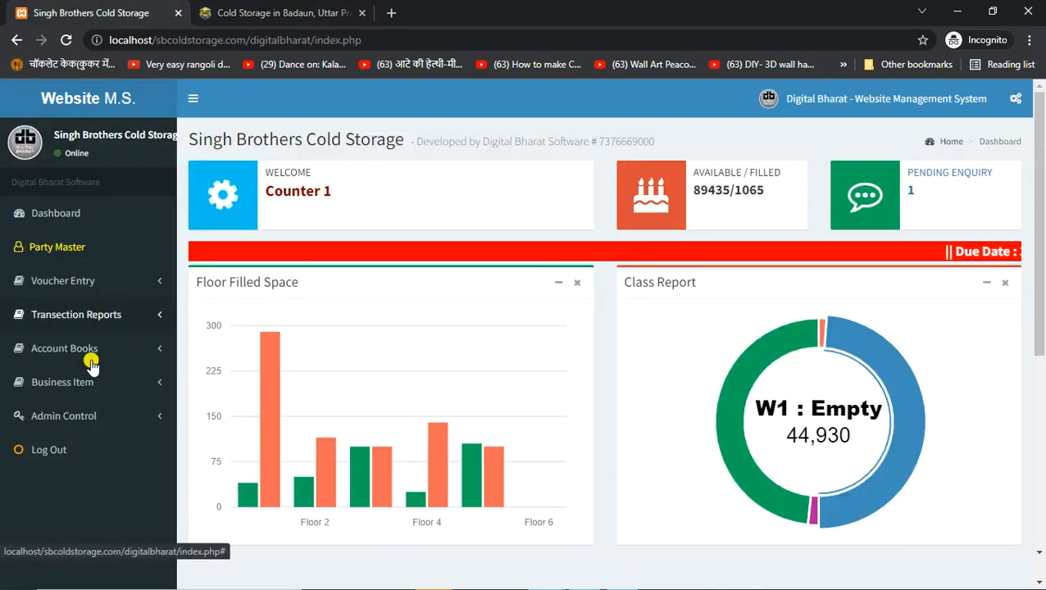
pyautogui.click(90, 287)
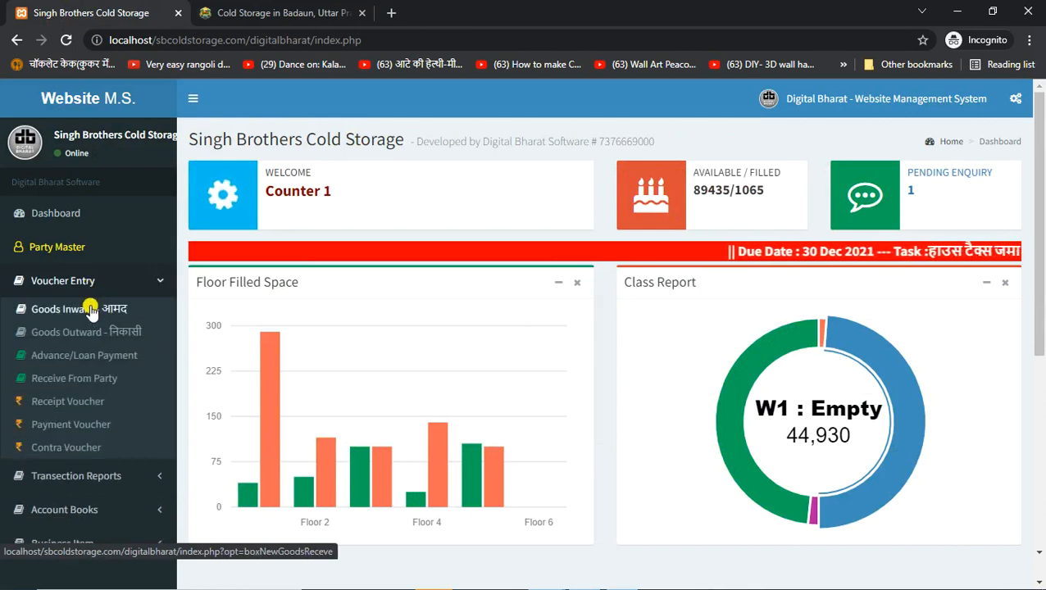
pyautogui.click(90, 310)
# Step: Leave the Goods Inward form and open the Receipt Book among the account books
pyautogui.click(85, 271)
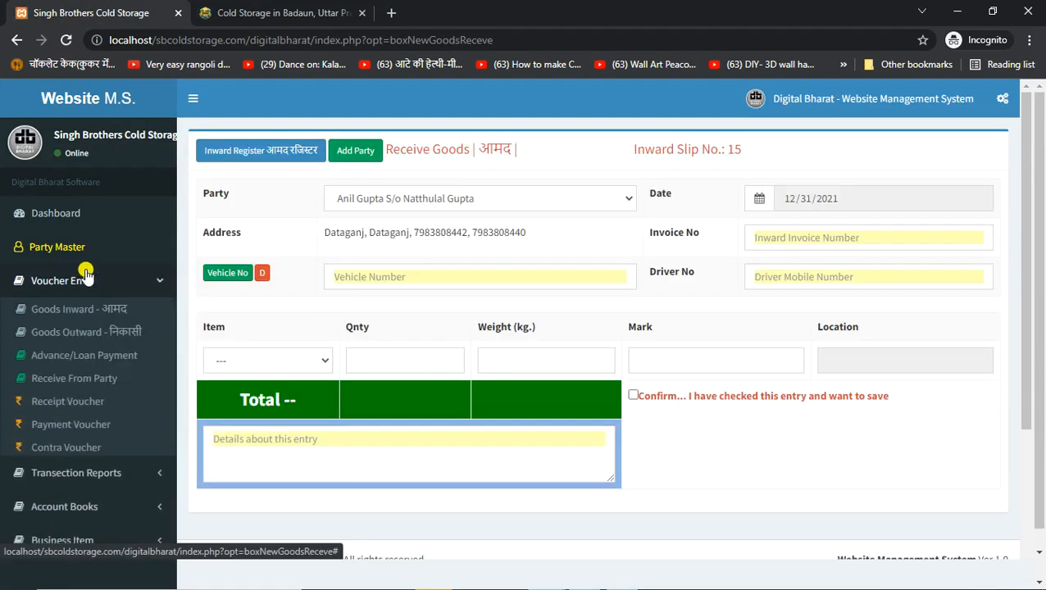
pyautogui.click(85, 274)
pyautogui.click(87, 358)
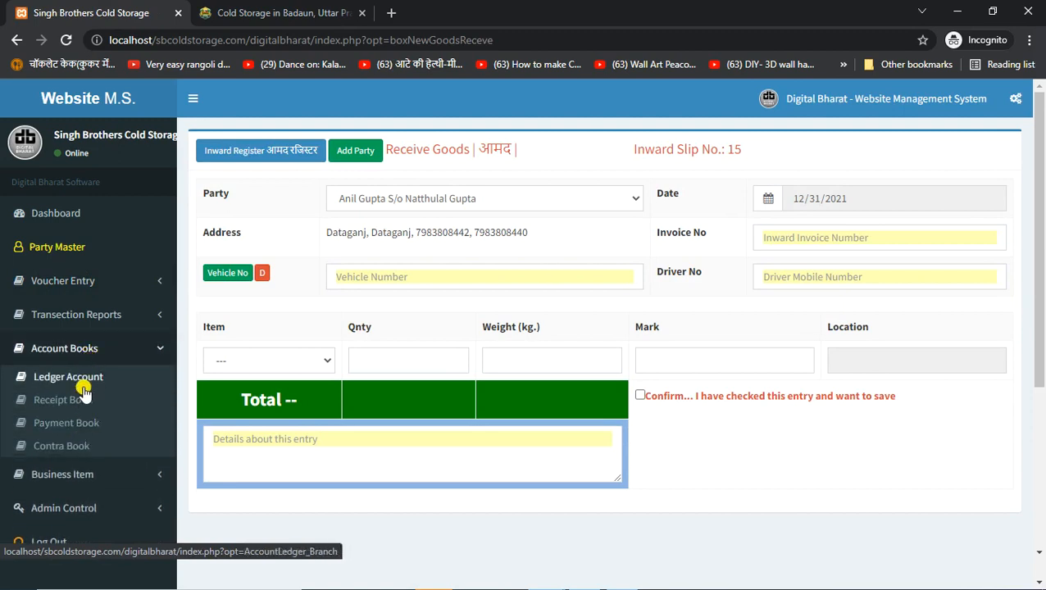
pyautogui.click(76, 399)
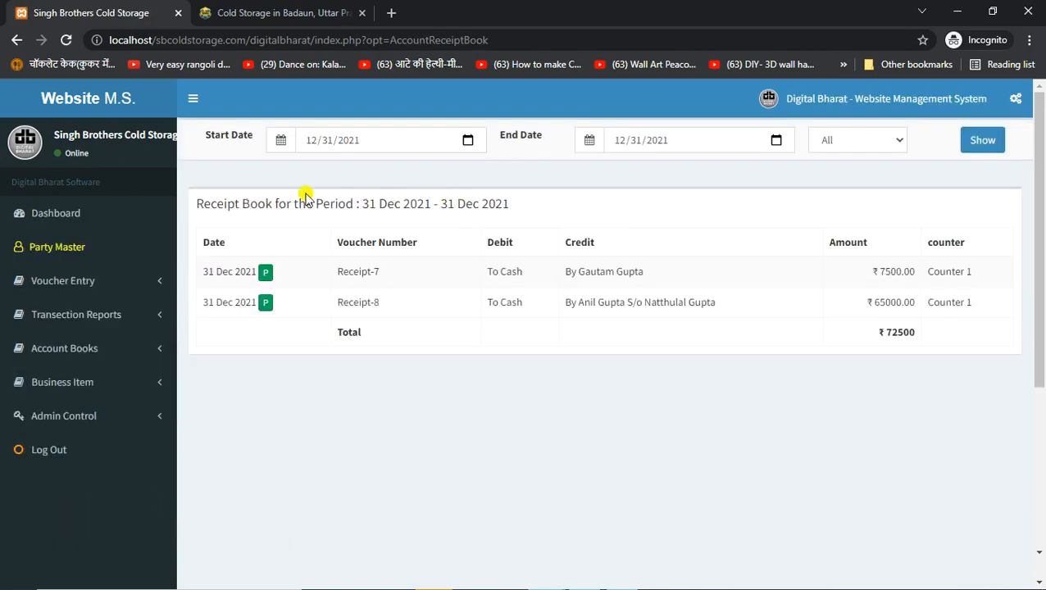
# Step: Open the printout of the first receipt in the Receipt Book, examine it enlarged and restore the page zoom to 100%
pyautogui.click(265, 271)
pyautogui.hotkey('ctrl', '+')
pyautogui.hotkey('ctrl', '+')
pyautogui.hotkey('ctrl', '+')
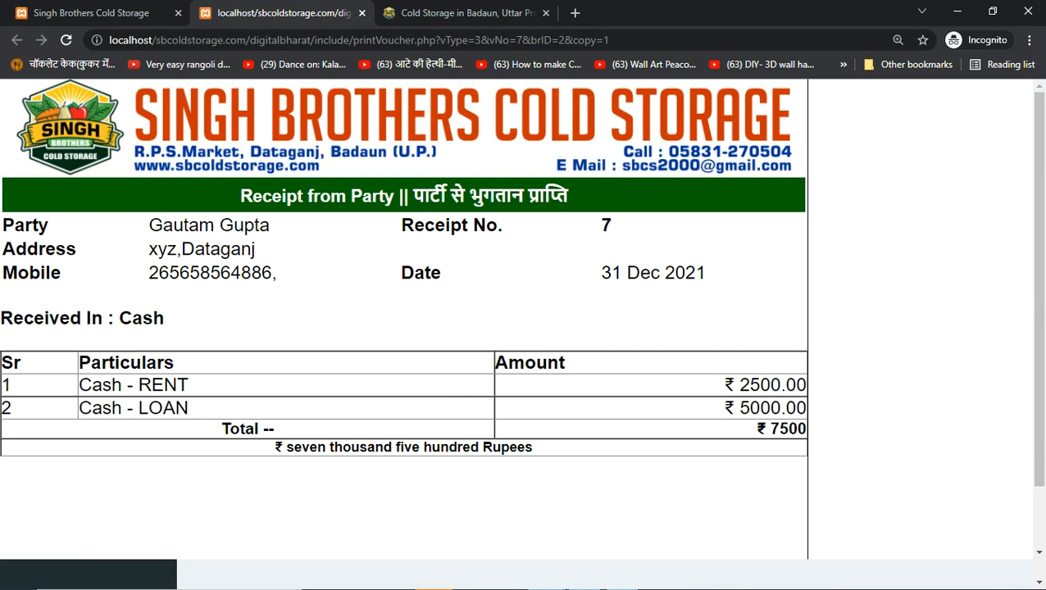
pyautogui.hotkey('ctrl', '0')
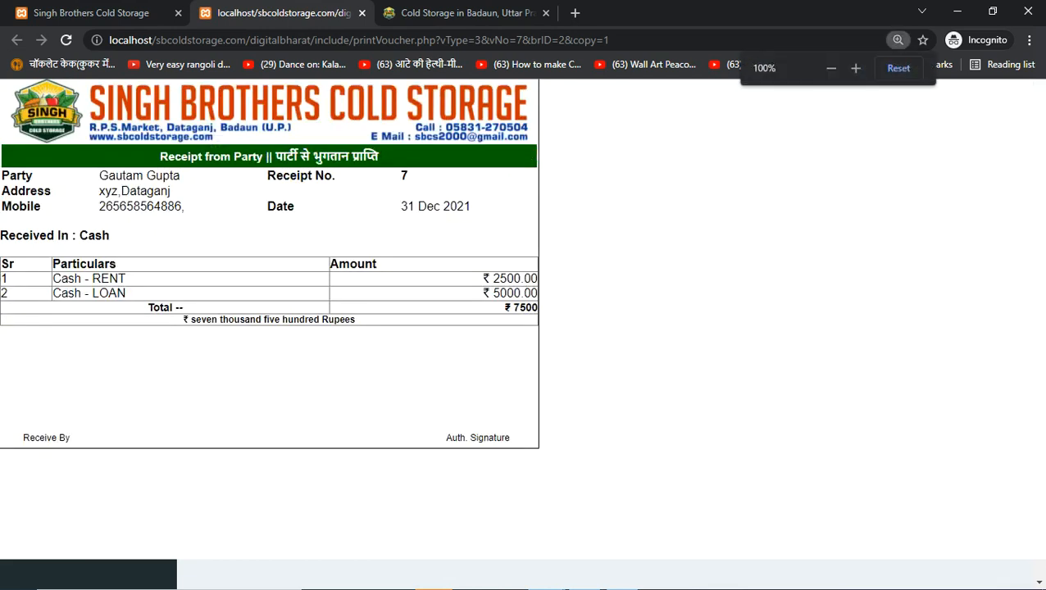